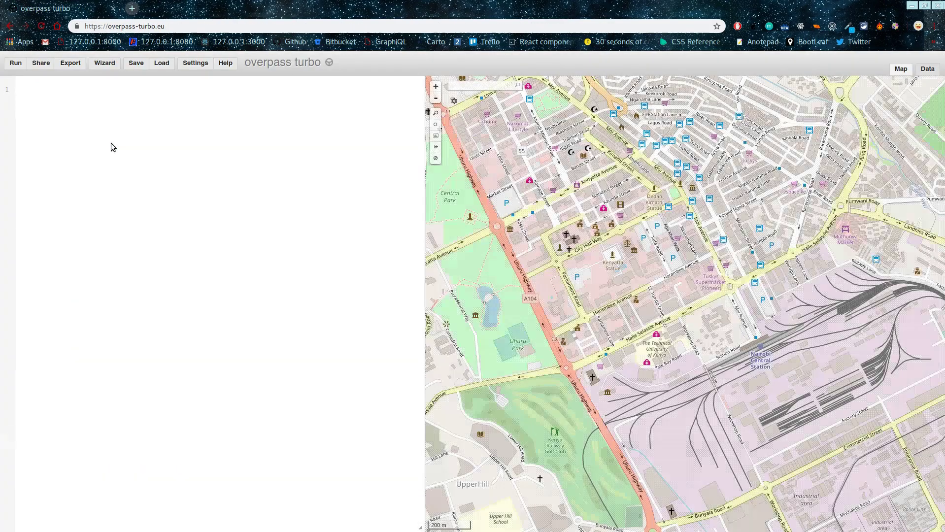
scroll(744, 270, "down", 1)
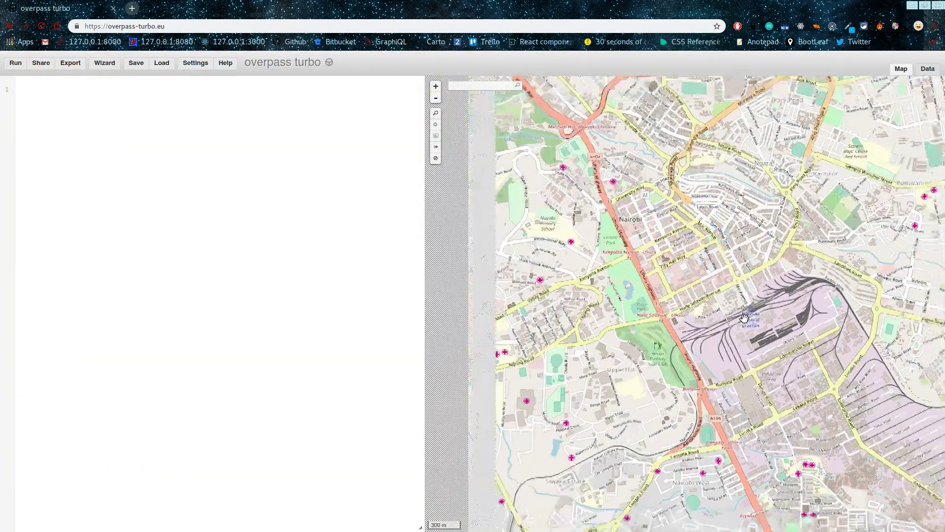
scroll(745, 269, "down", 3)
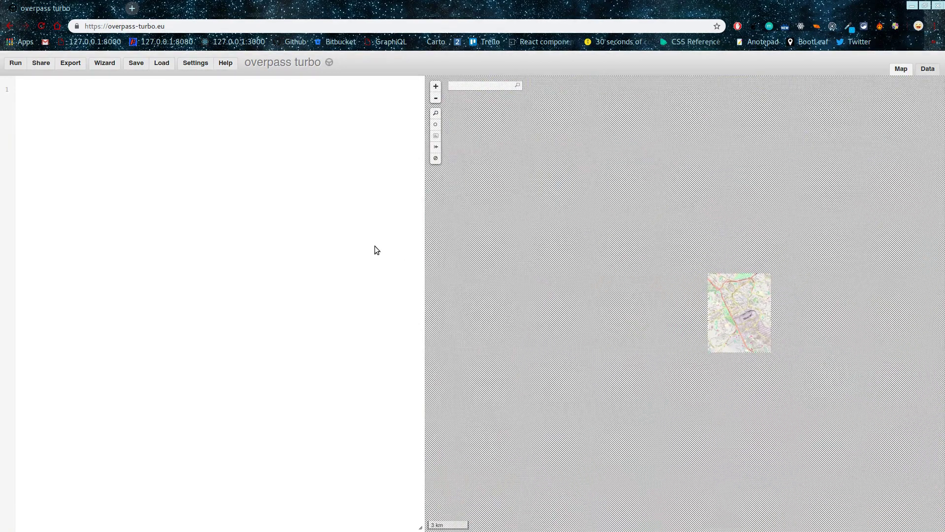
scroll(757, 311, "up", 3)
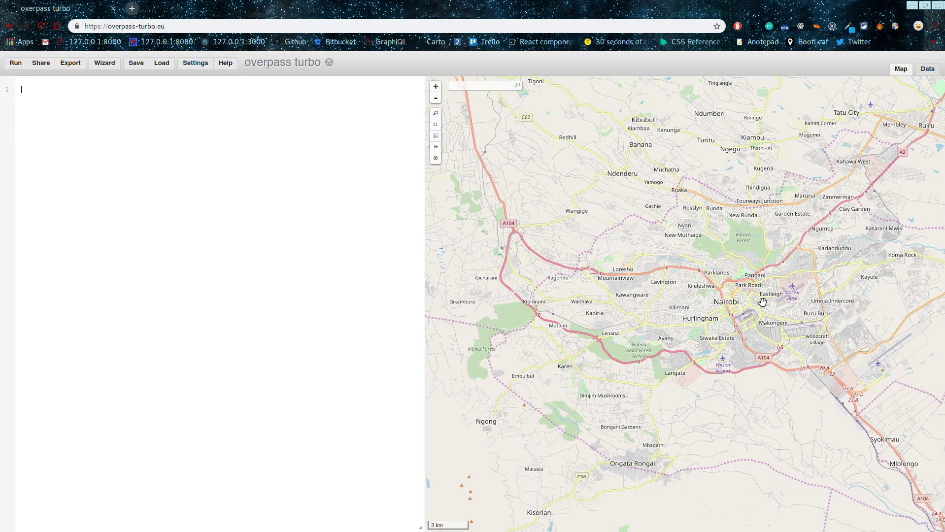
Step: Search the web for "overpass api" in a new browser tab and open the OpenStreetMap Wiki's Overpass API page
left_click(132, 8)
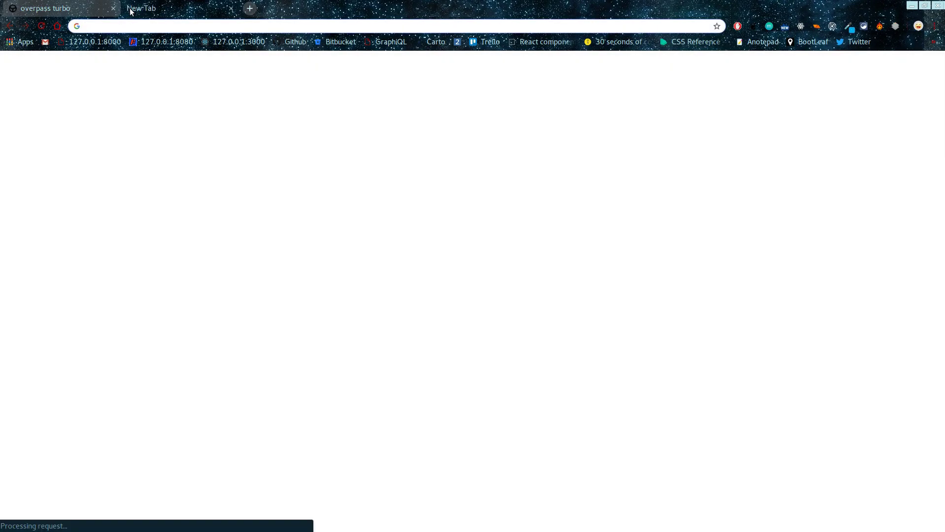
type("overpass api")
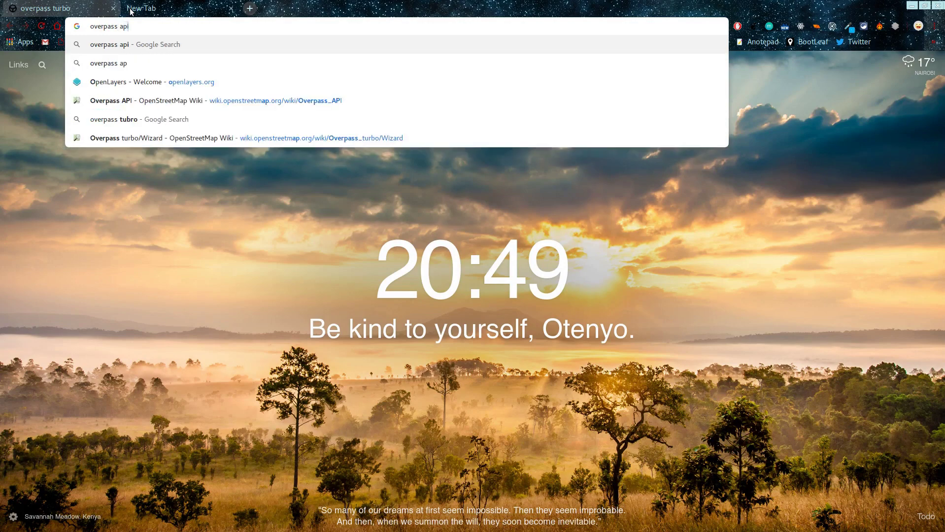
key("Return")
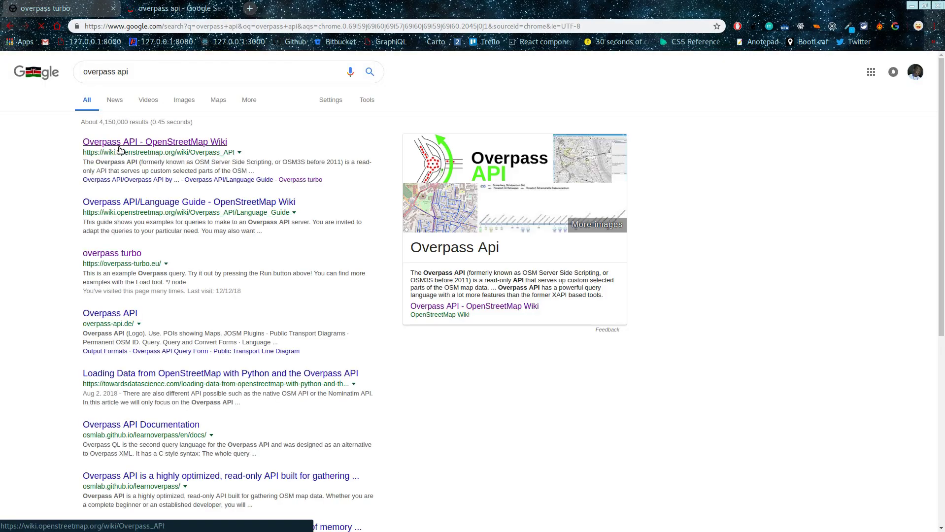
left_click(116, 144)
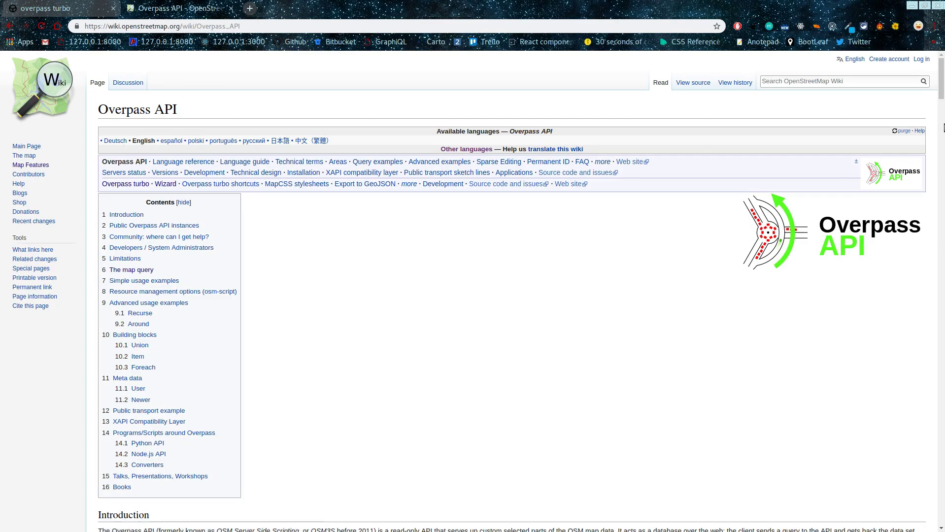
Step: Read the map query and resource management (osm-script) examples in Overpass QL and XML on the wiki page
left_click_drag(942, 81, 942, 180)
left_click_drag(187, 377, 110, 355)
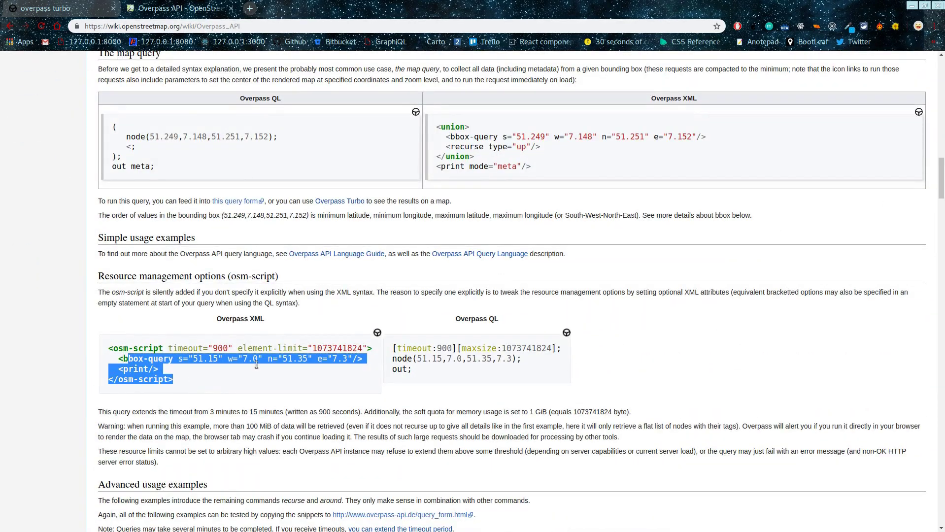
left_click(706, 348)
key("ctrl+1")
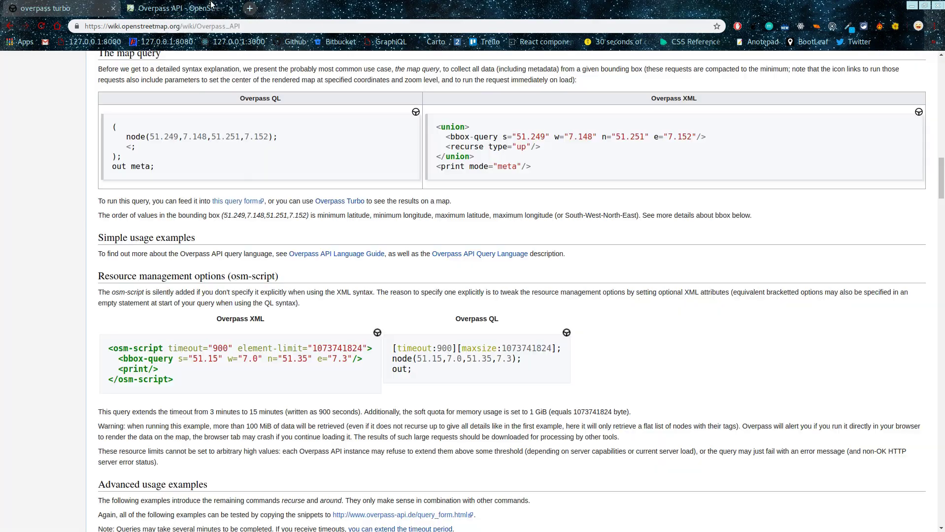
left_click(177, 7)
scroll(942, 180, "up", 2)
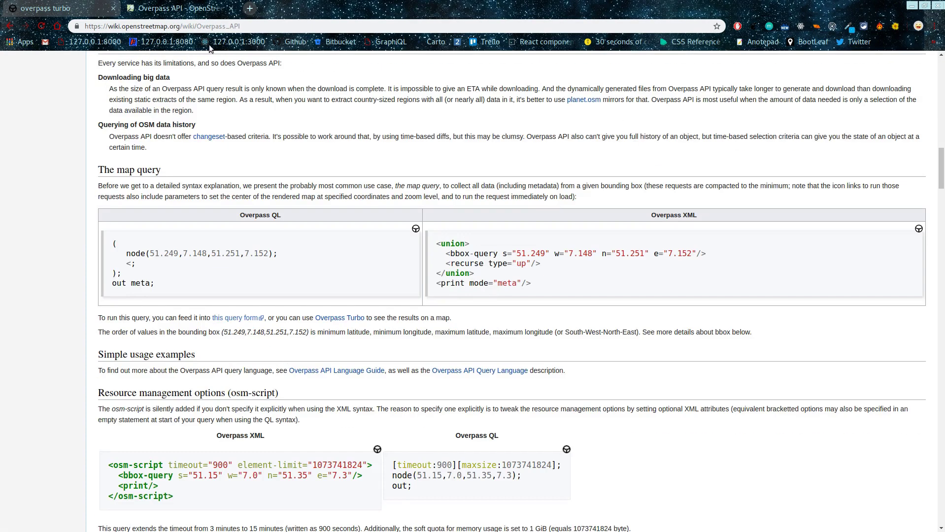
Step: Switch back to overpass turbo and look over the wider Nairobi region on the map, from Thika to Athi River
left_click(47, 8)
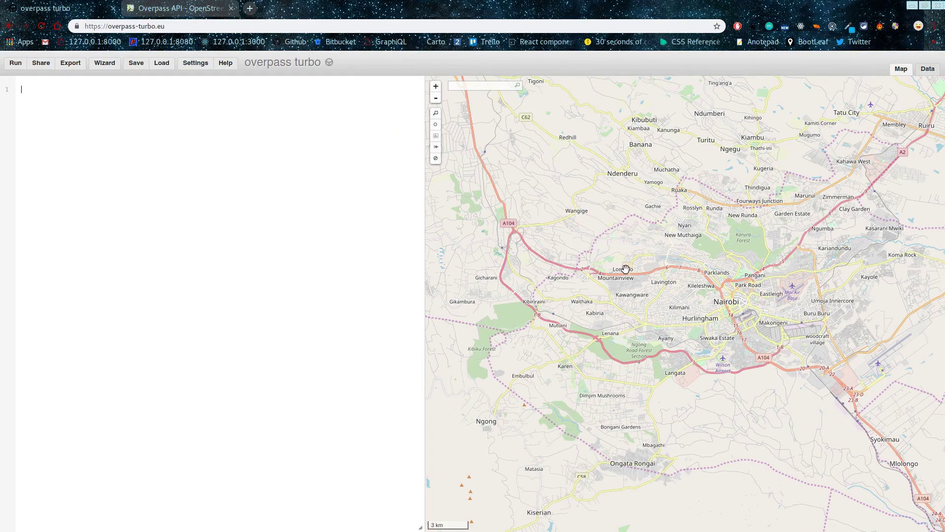
scroll(624, 269, "down", 1)
left_click_drag(626, 294, 609, 328)
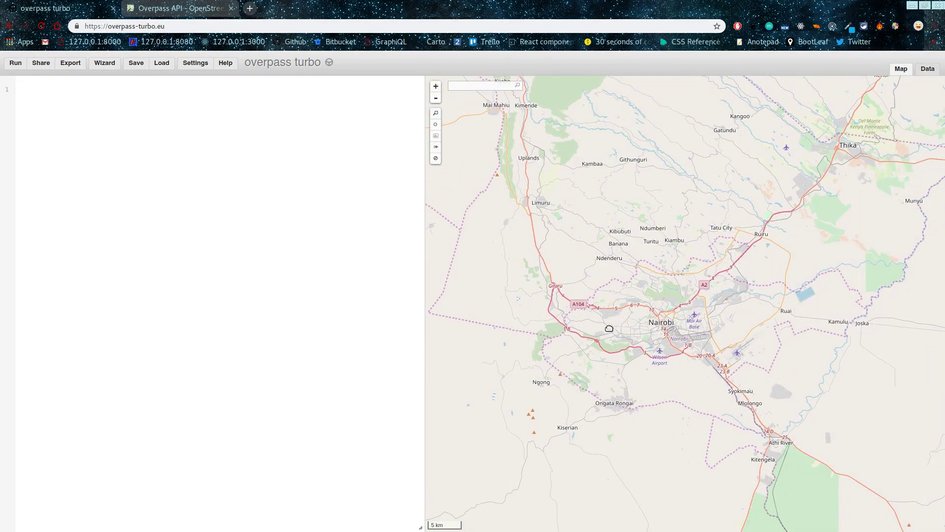
scroll(658, 311, "down", 1)
scroll(658, 310, "up", 1)
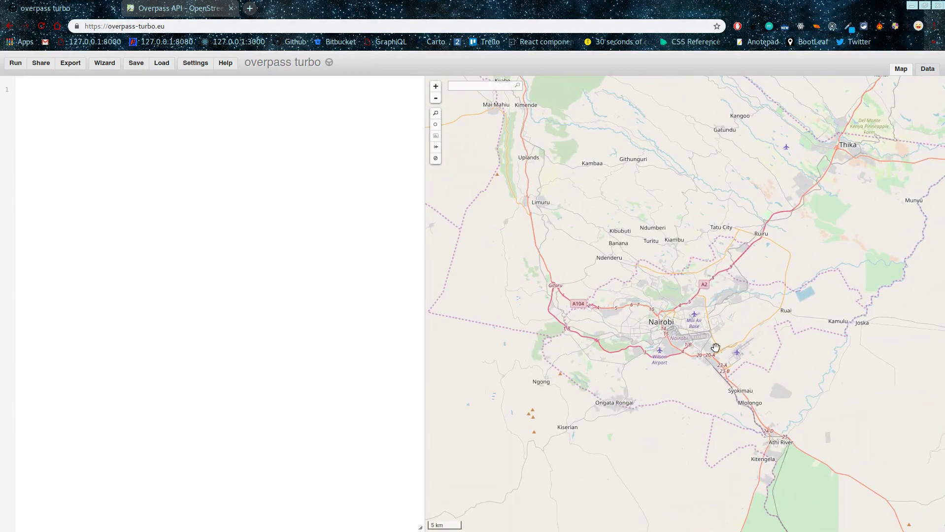
left_click_drag(715, 347, 724, 239)
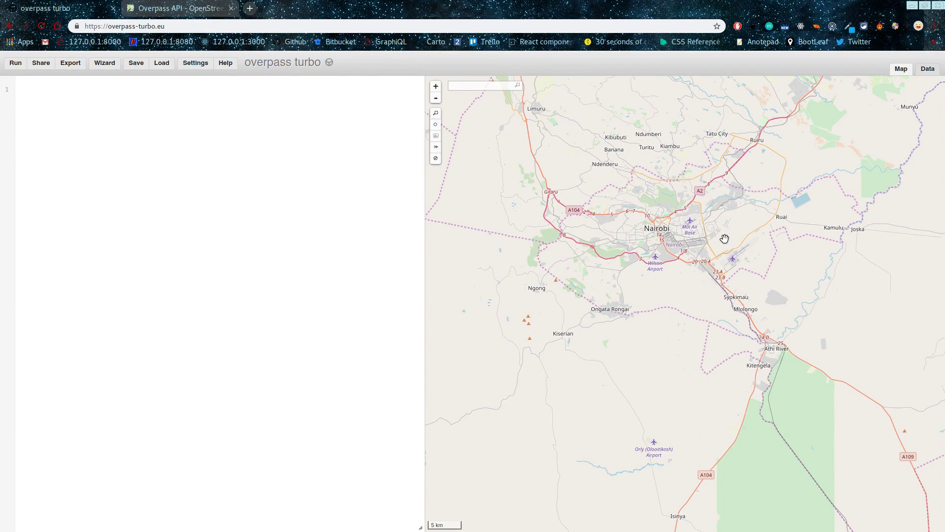
scroll(654, 243, "down", 1)
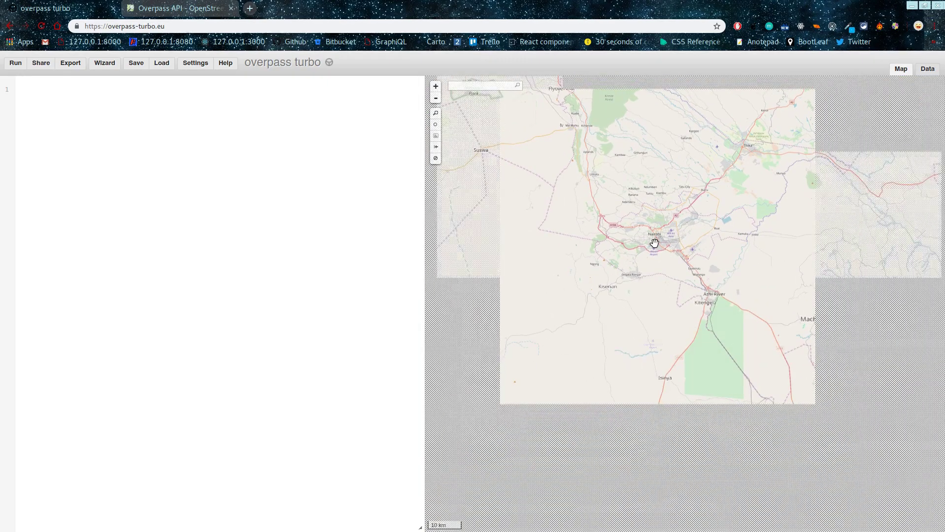
scroll(676, 232, "down", 2)
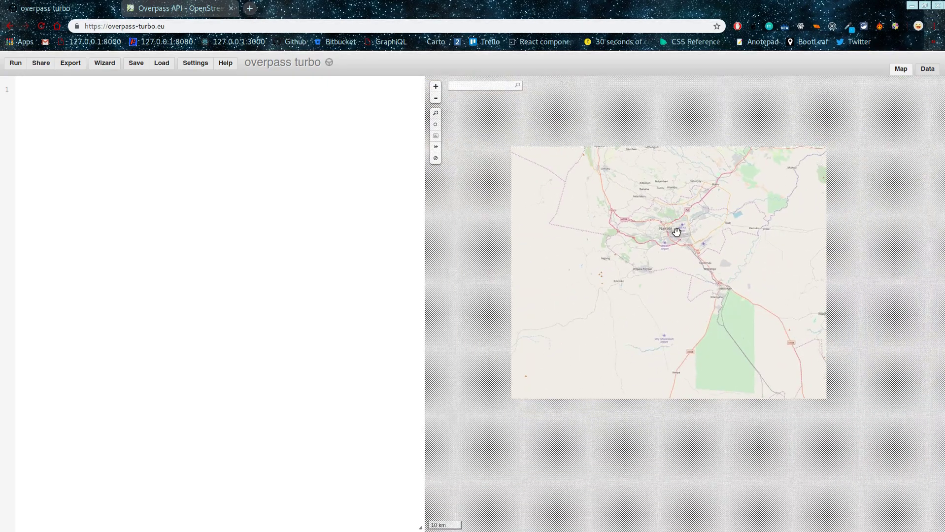
scroll(677, 232, "up", 3)
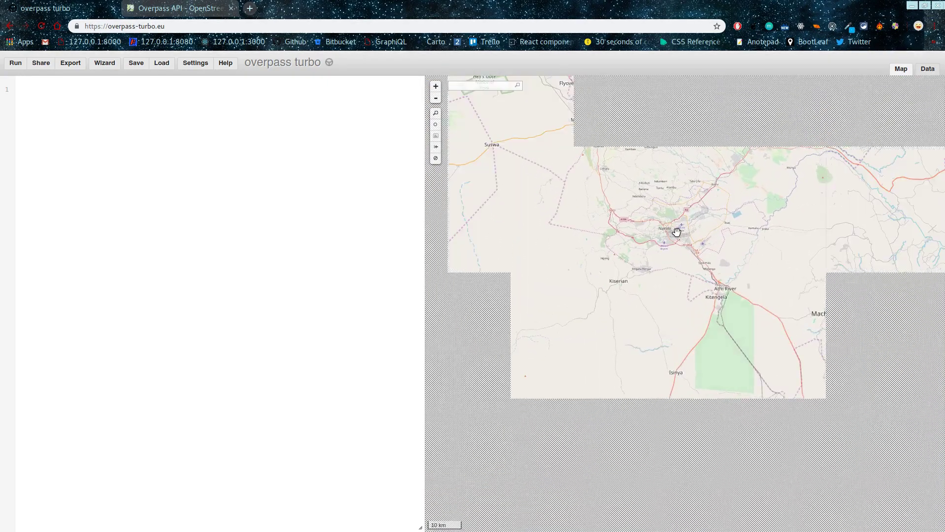
left_click(487, 86)
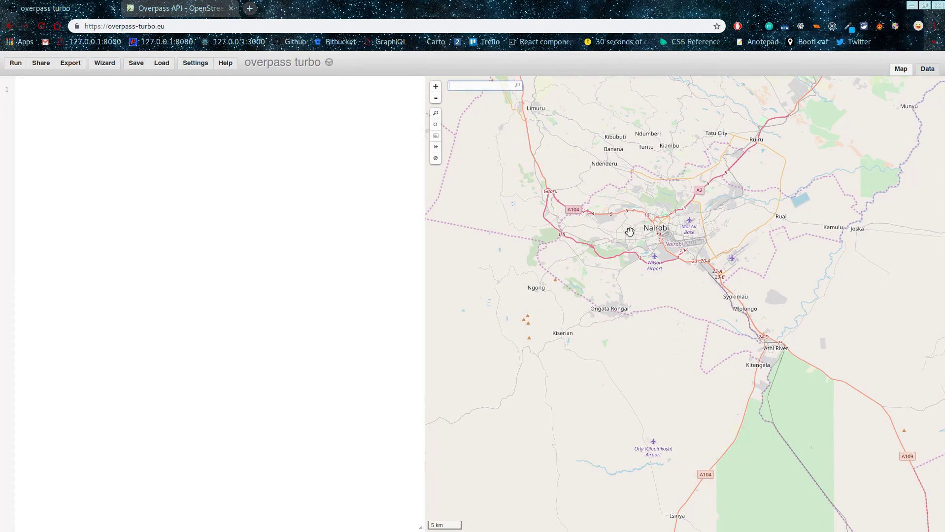
Step: Examine the mapped streets and points of interest in central Nairobi around Kenyatta Avenue and Uhuru Highway
scroll(665, 228, "up", 1)
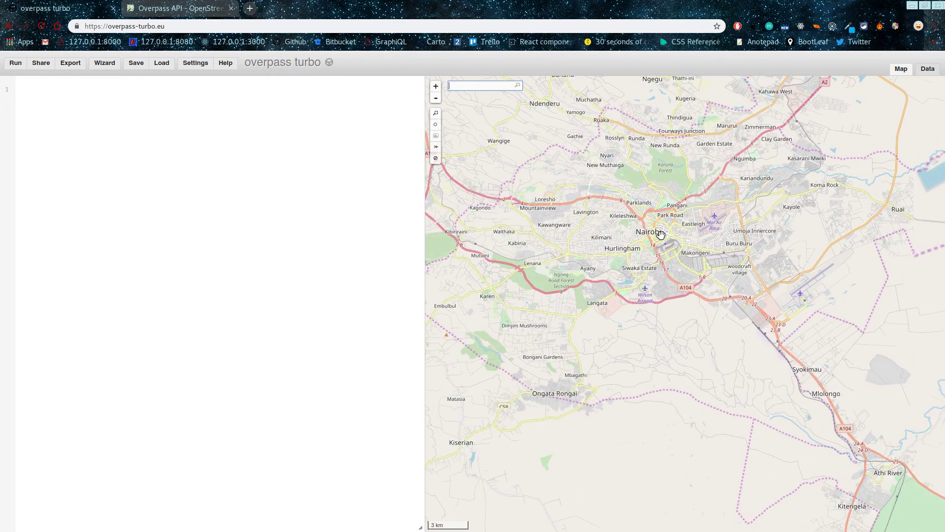
scroll(659, 233, "up", 2)
scroll(642, 232, "up", 1)
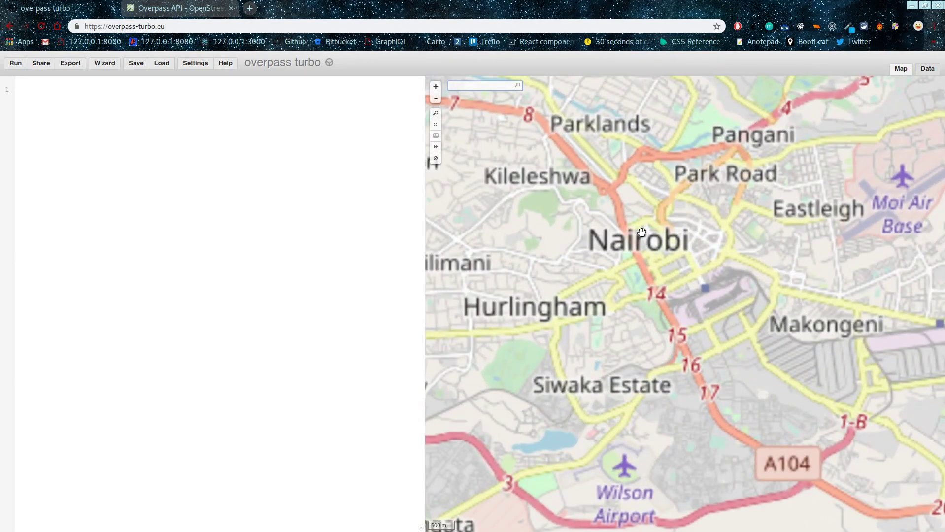
scroll(641, 232, "up", 1)
left_click_drag(641, 232, 690, 283)
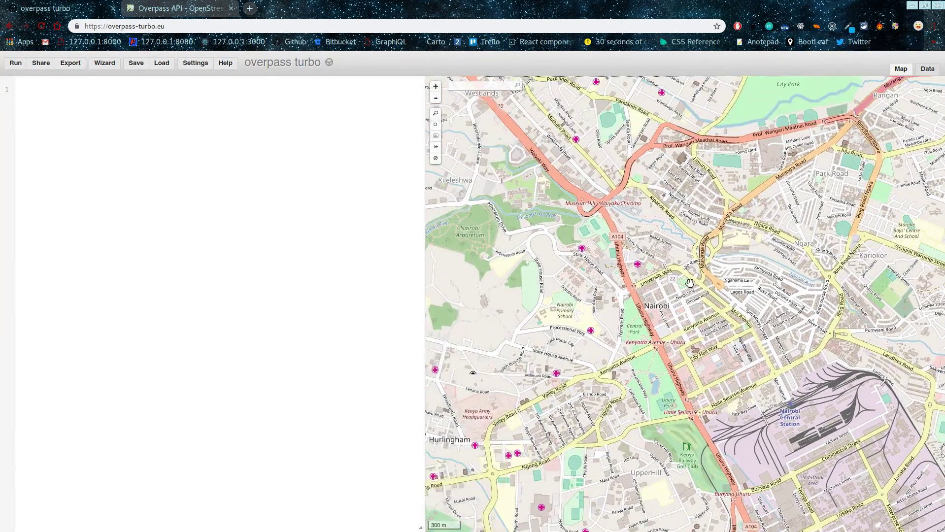
scroll(689, 284, "up", 3)
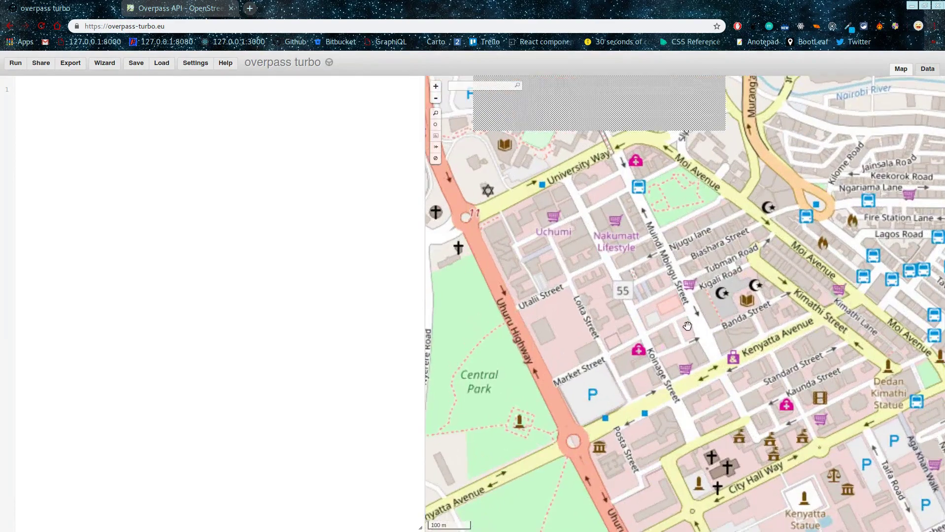
left_click_drag(687, 326, 681, 275)
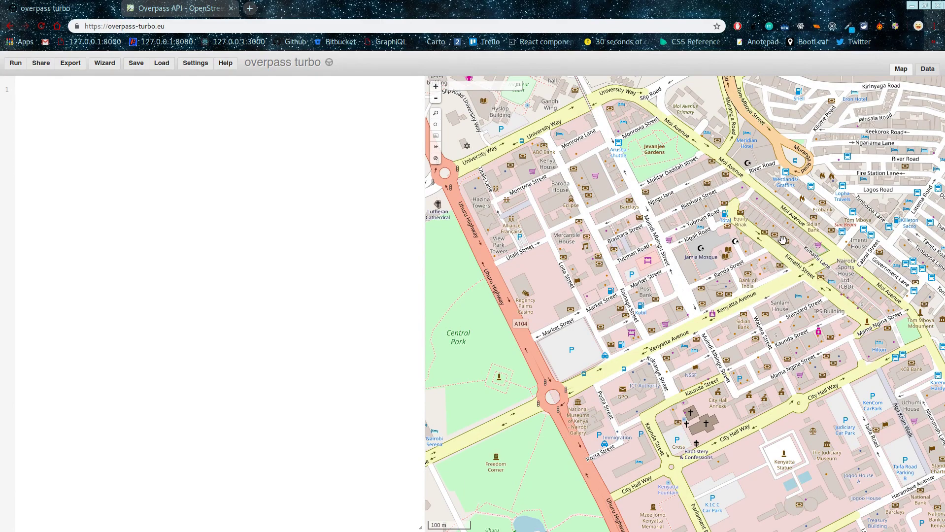
scroll(782, 240, "down", 1)
scroll(782, 240, "up", 1)
Step: Search the web for "osm tags" in a new browser tab and open the OpenStreetMap Wiki's Tags page
left_click(251, 8)
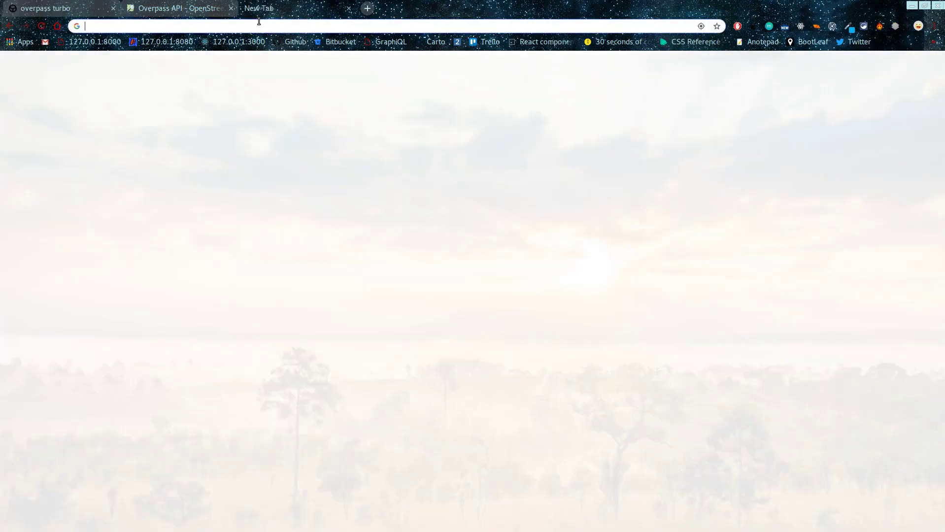
type("osm tags")
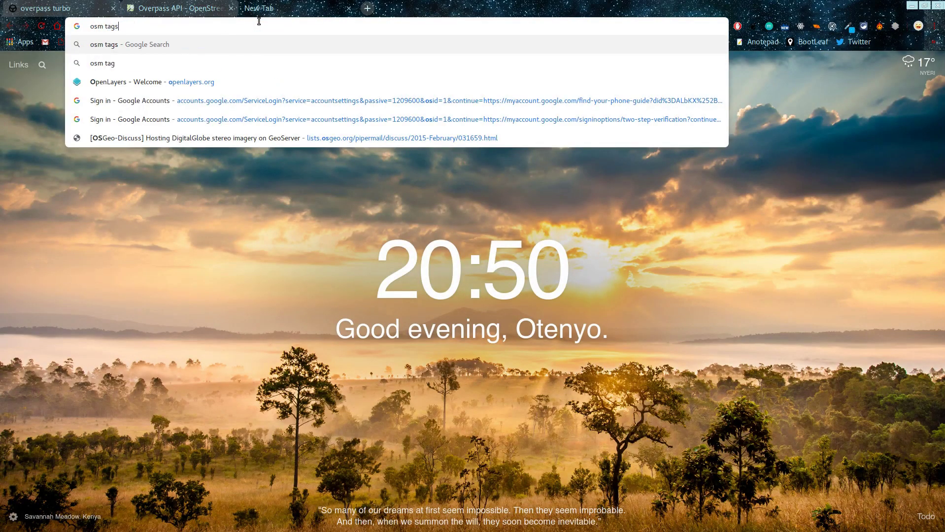
key("Return")
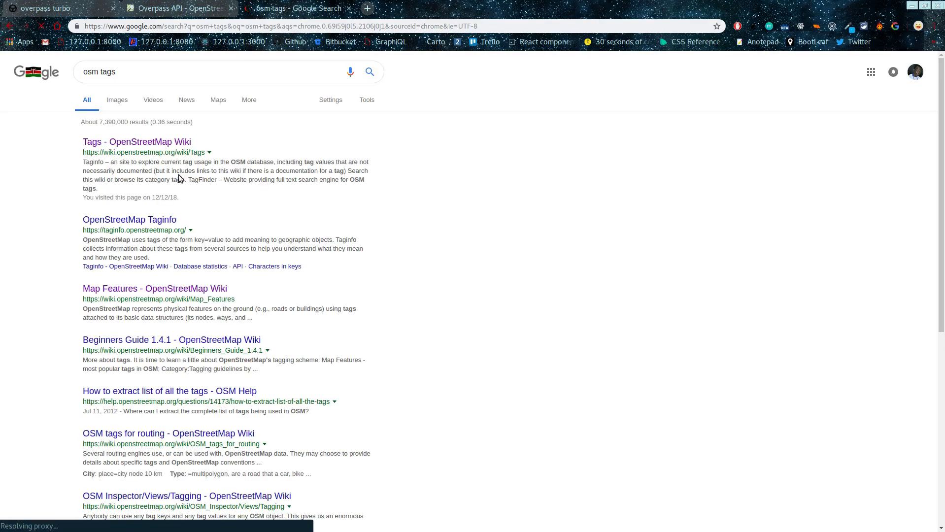
left_click(158, 145)
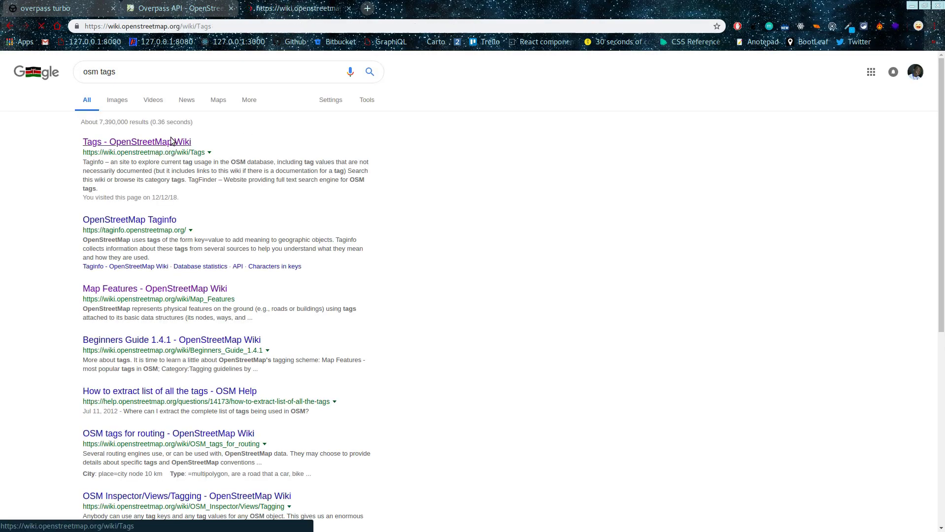
Step: Look through the Tags page and open the Map Features list from its Finding your tag section
left_click_drag(942, 134, 942, 395)
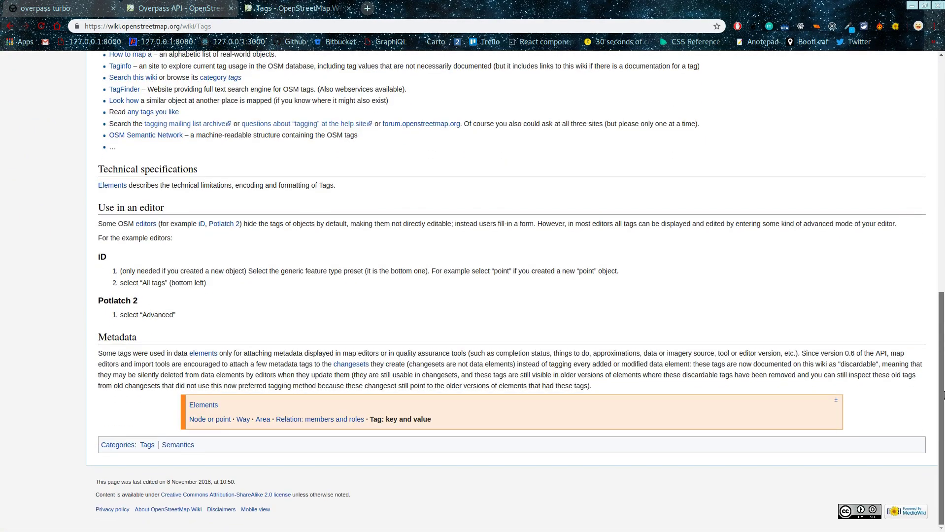
left_click_drag(941, 521, 941, 282)
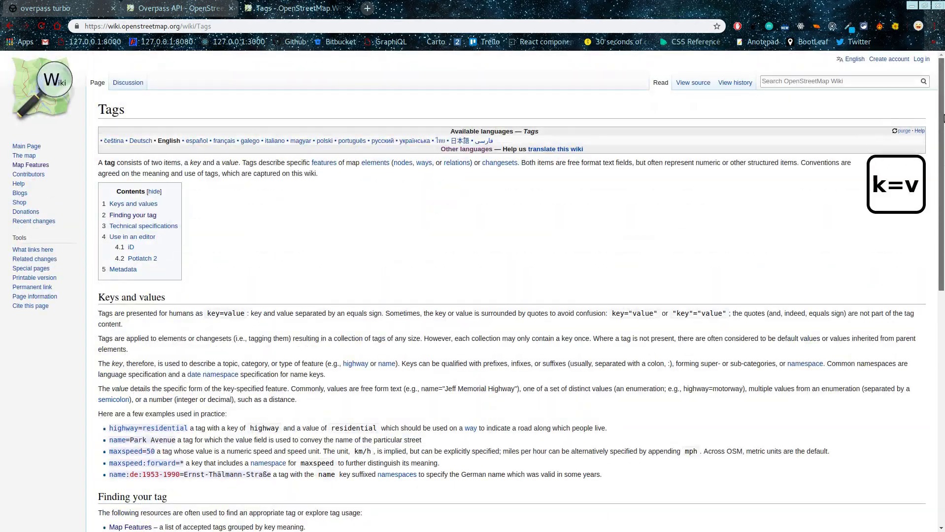
scroll(911, 285, "down", 6)
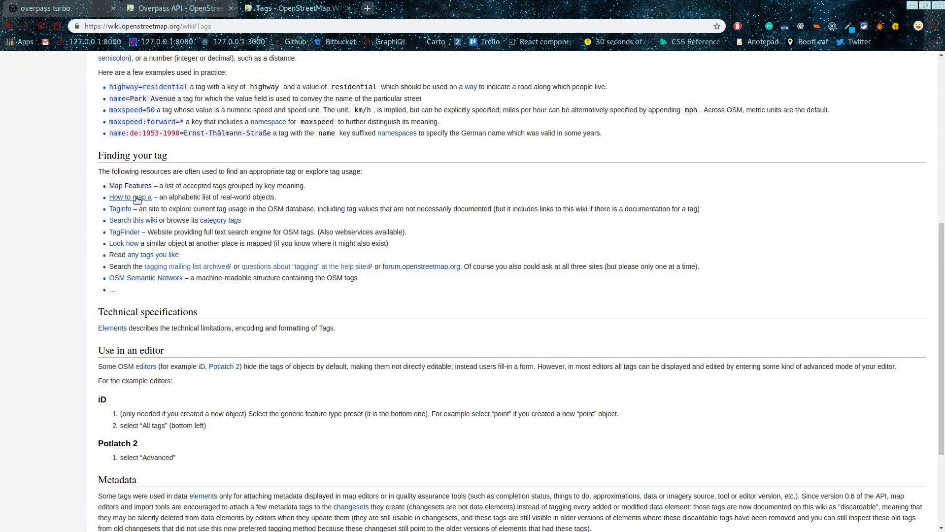
left_click(122, 187)
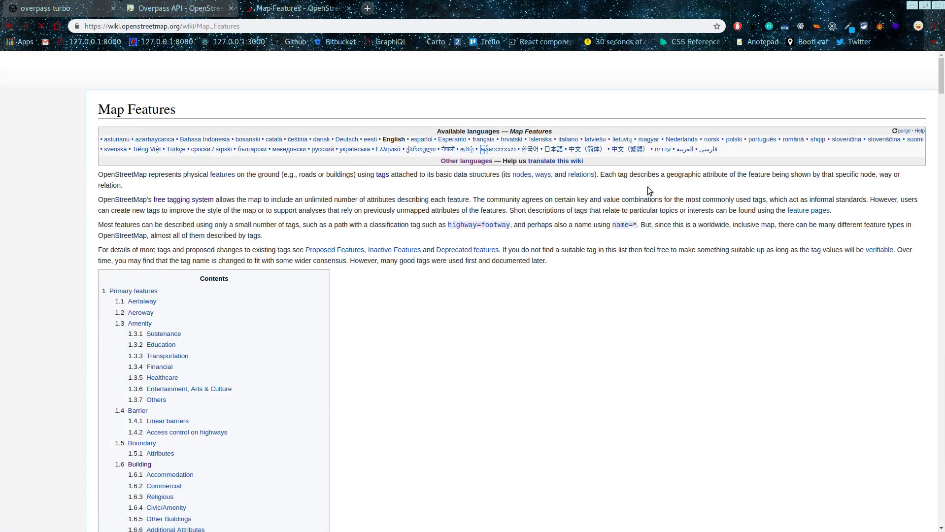
Step: Review the Map Features contents and the Aerialway key and value table, and return to overpass turbo
left_click_drag(942, 81, 943, 104)
scroll(518, 304, "down", 10)
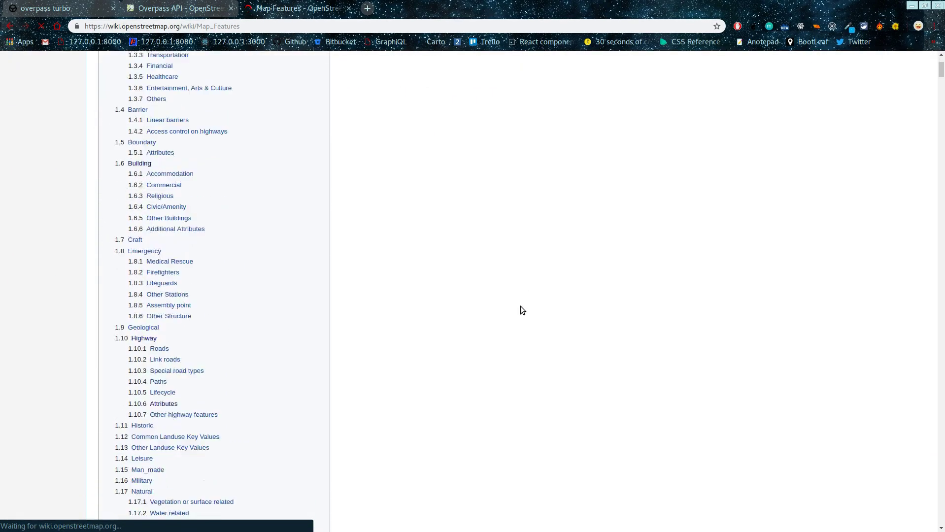
scroll(526, 301, "down", 20)
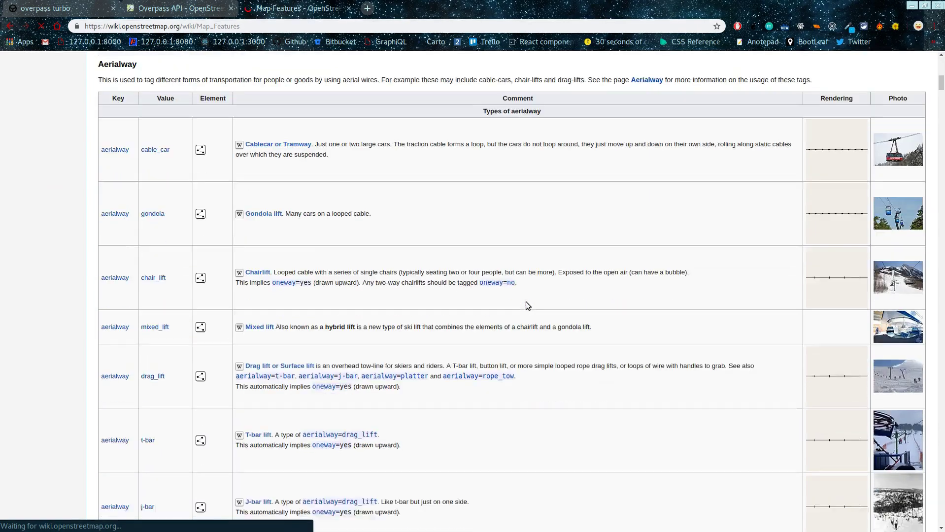
scroll(114, 143, "up", 3)
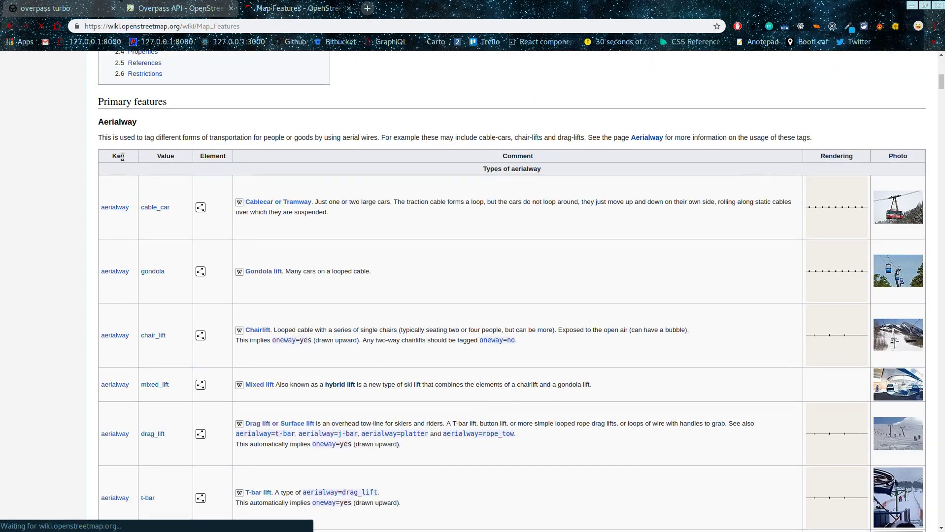
left_click(78, 7)
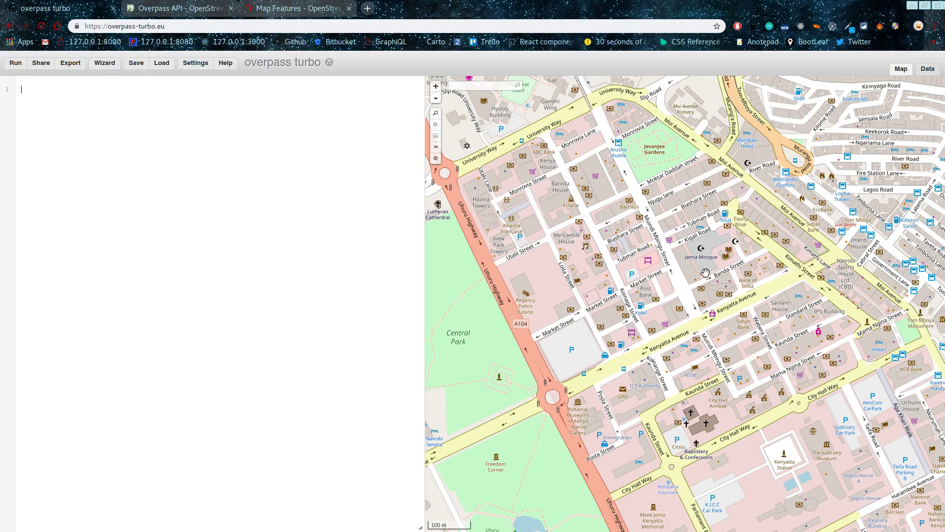
Step: Review the map query examples in the Overpass API documentation and return to overpass turbo
left_click_drag(684, 265, 675, 306)
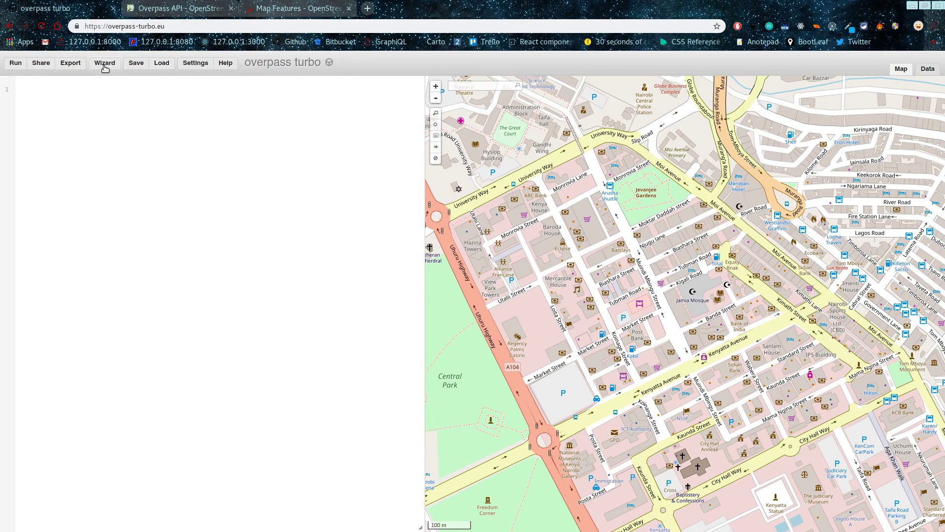
left_click(167, 8)
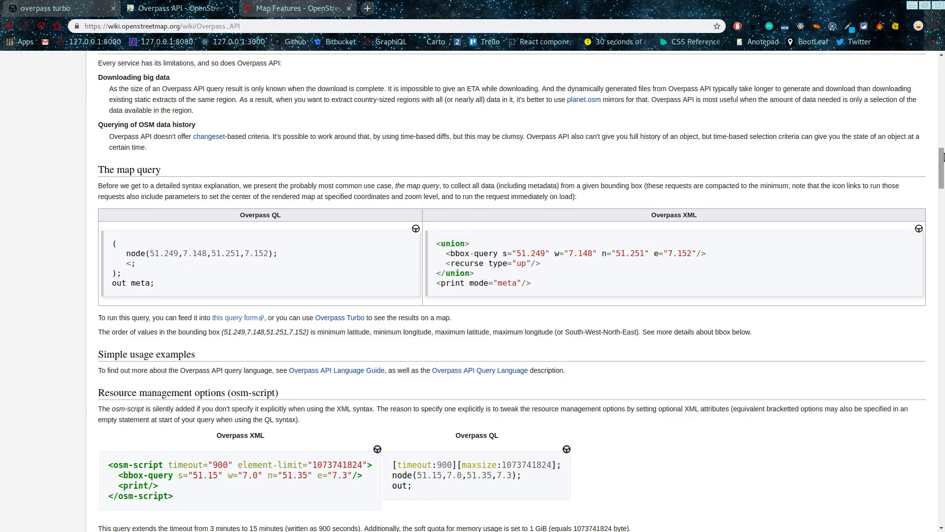
left_click_drag(941, 160, 942, 170)
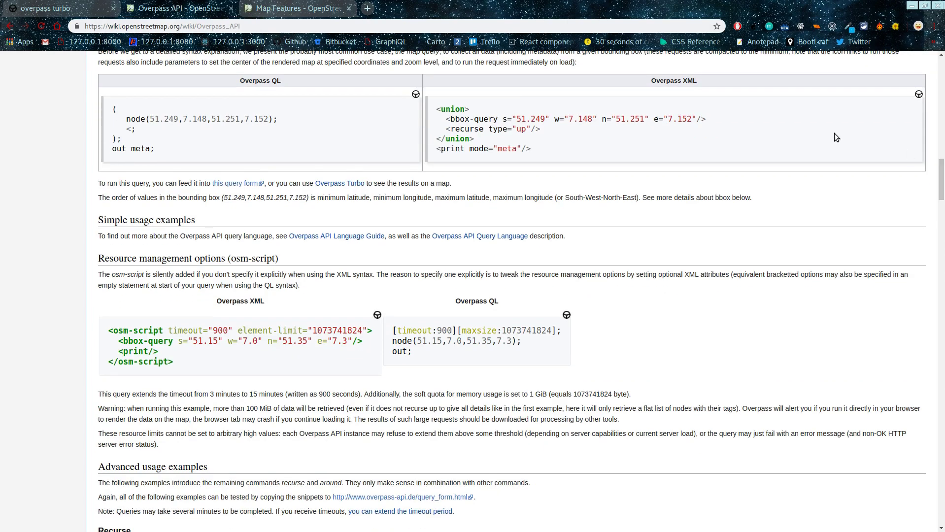
left_click(84, 9)
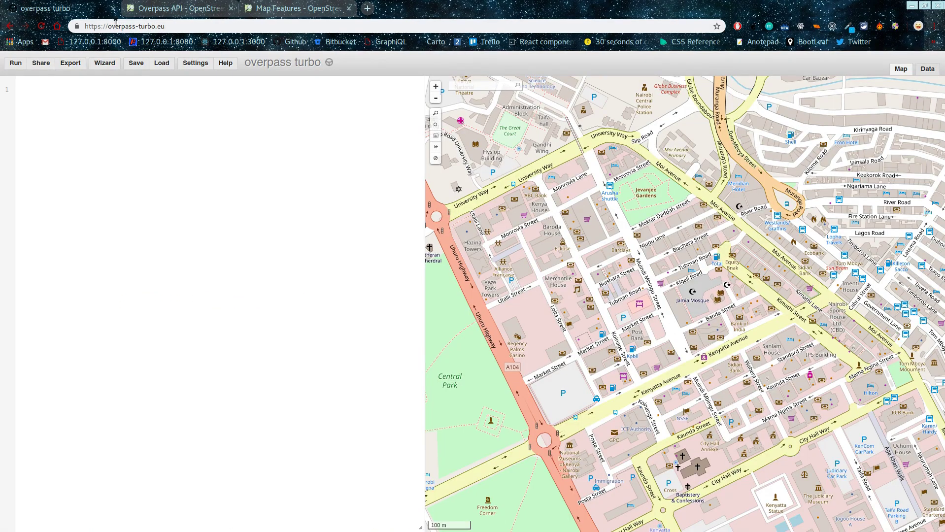
Step: Open the Query Wizard and enter highway=residential as the search, based on its highway usage example
left_click(104, 63)
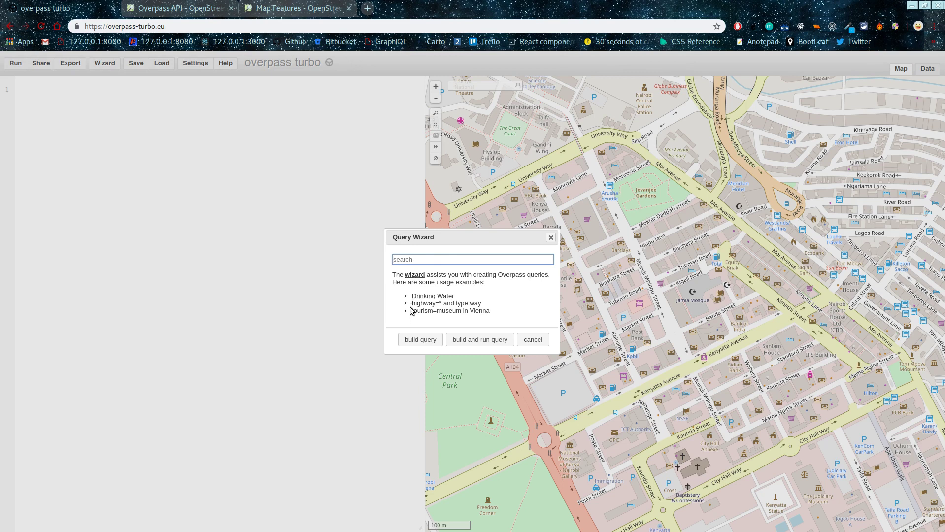
left_click_drag(413, 303, 443, 306)
key("ctrl+c")
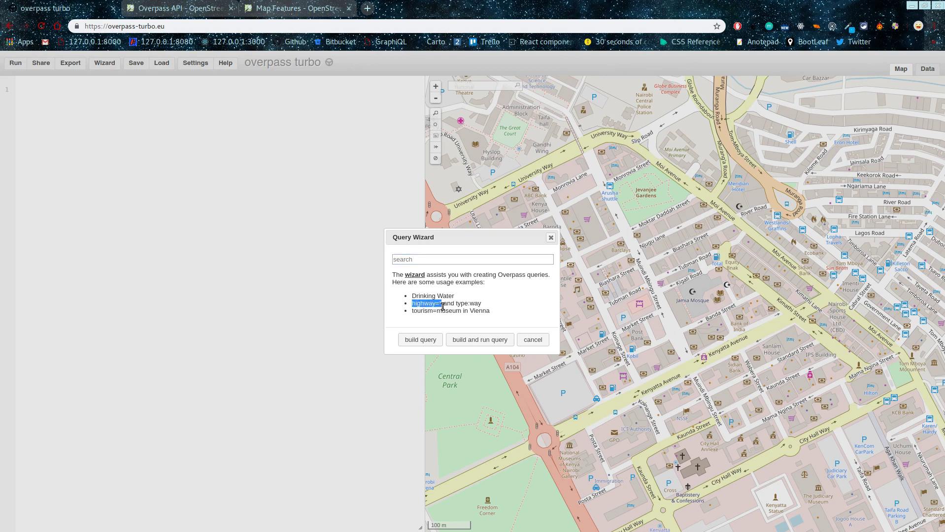
left_click(400, 254)
key("ctrl+v")
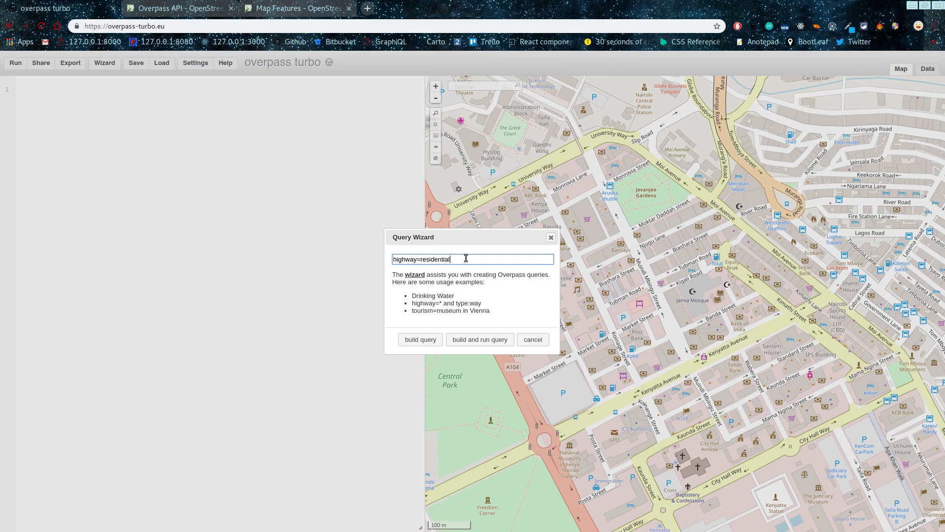
Step: Look through the highway tables on the Map Features page and return to the Query Wizard
left_click(280, 4)
scroll(187, 351, "down", 6)
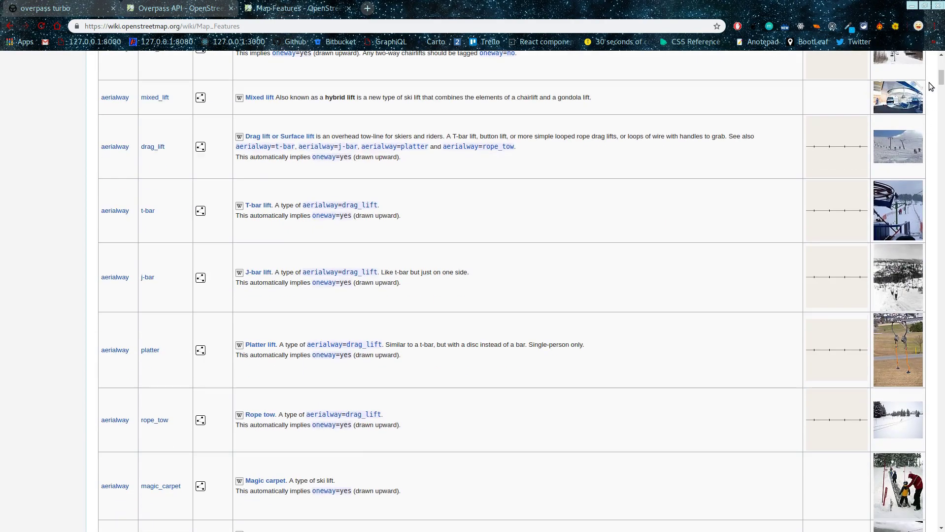
left_click_drag(940, 79, 941, 231)
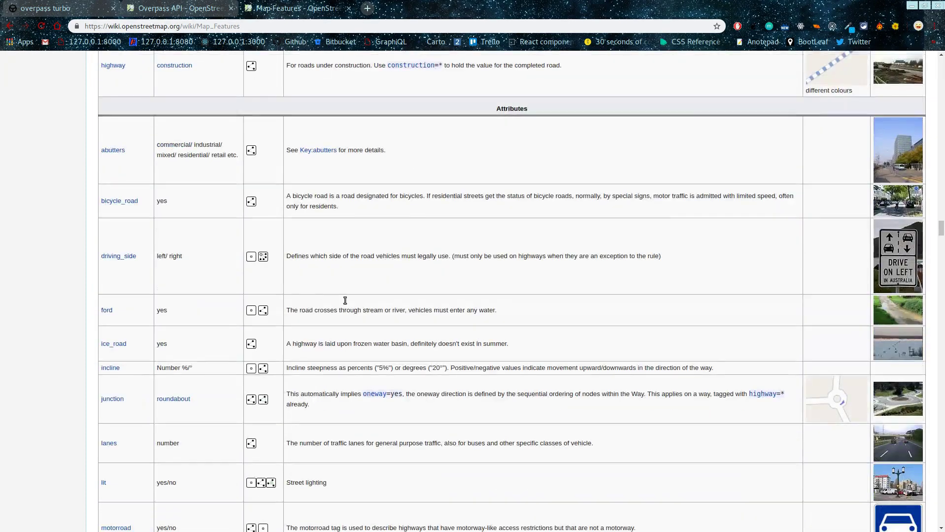
scroll(585, 228, "up", 5)
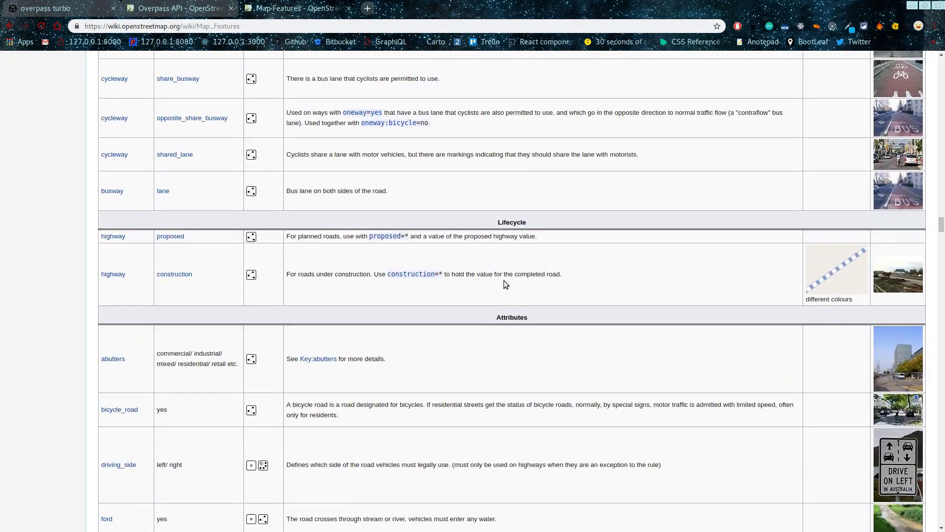
scroll(503, 280, "down", 5)
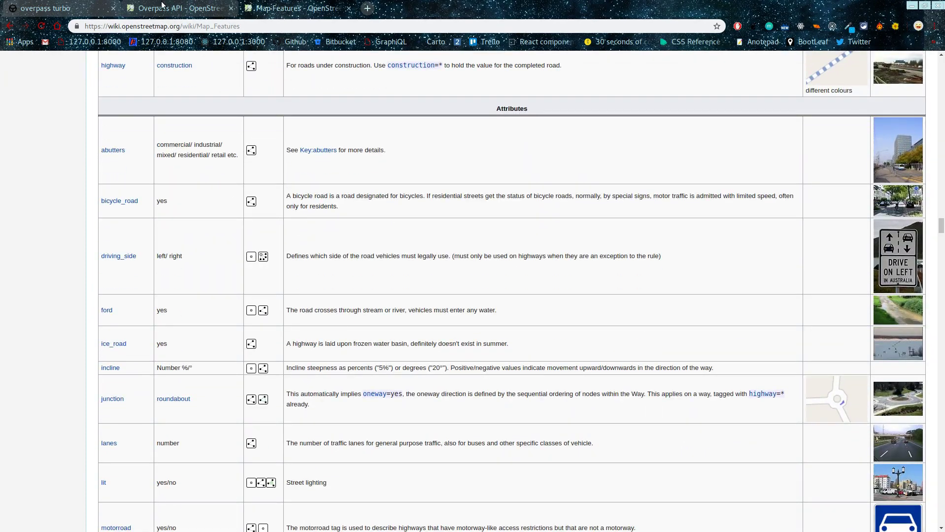
left_click(79, 7)
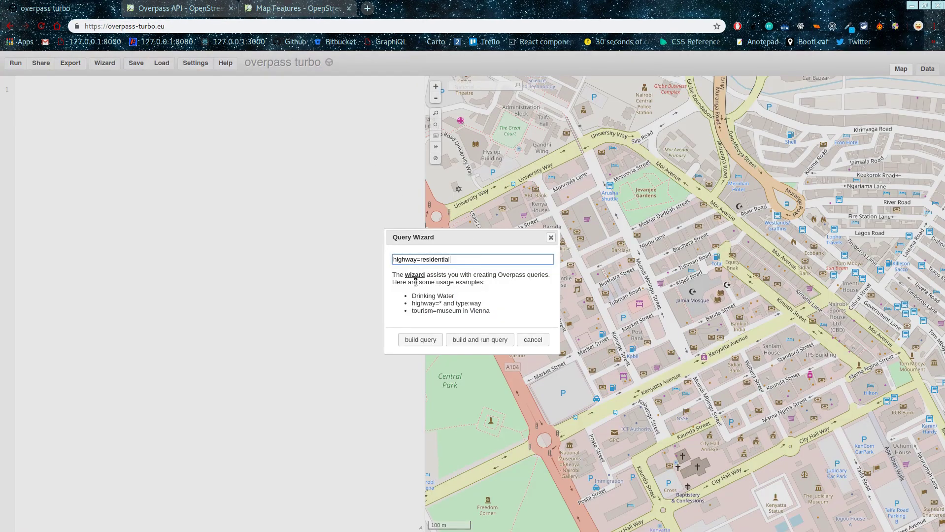
Step: Build and run the highway=residential query, and show the tags of the Njugu lane way on the map
left_click(477, 340)
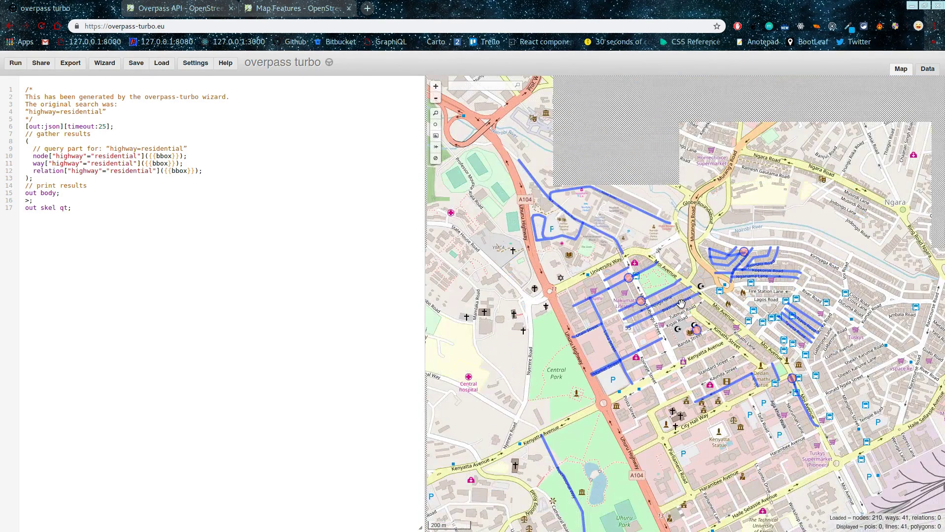
scroll(679, 306, "up", 1)
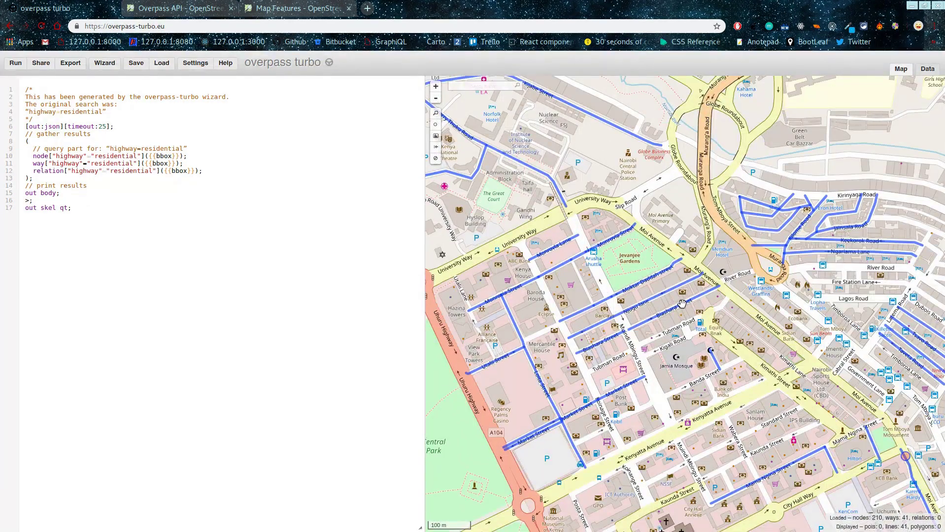
scroll(681, 306, "down", 2)
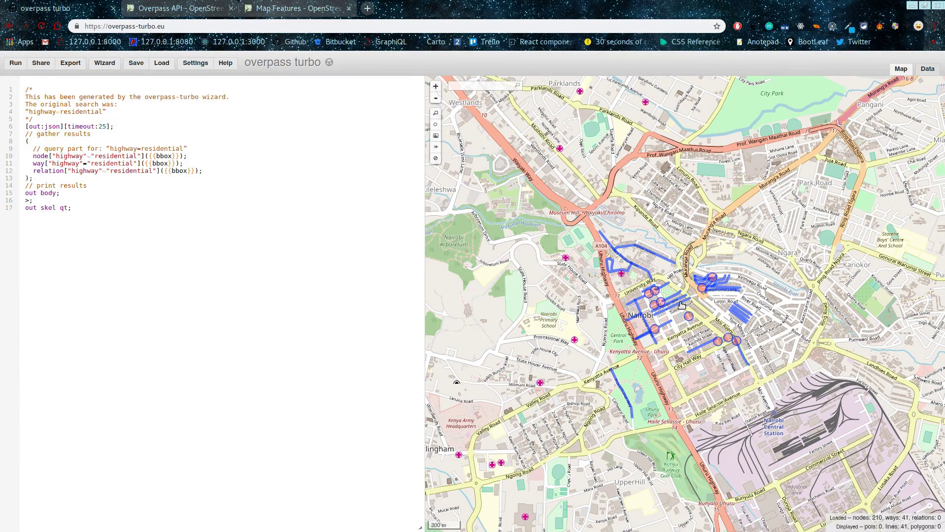
scroll(681, 305, "up", 2)
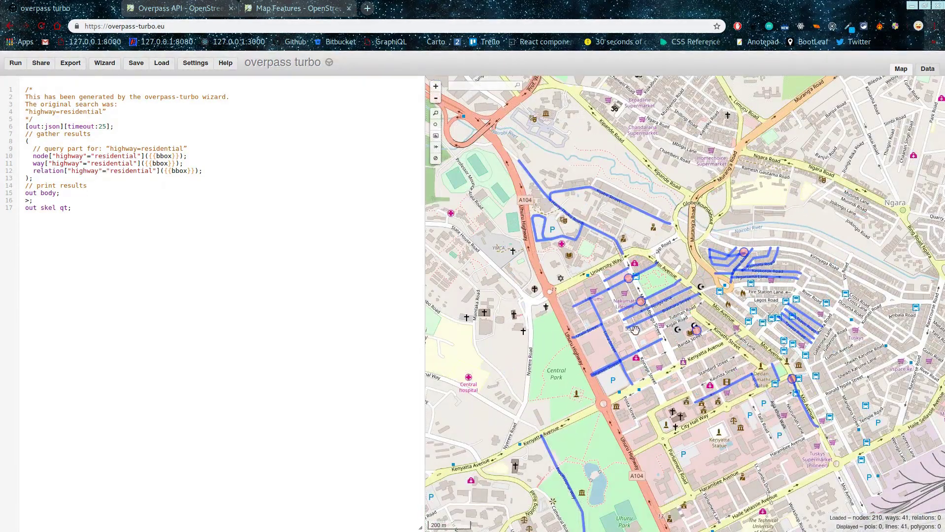
left_click(686, 293)
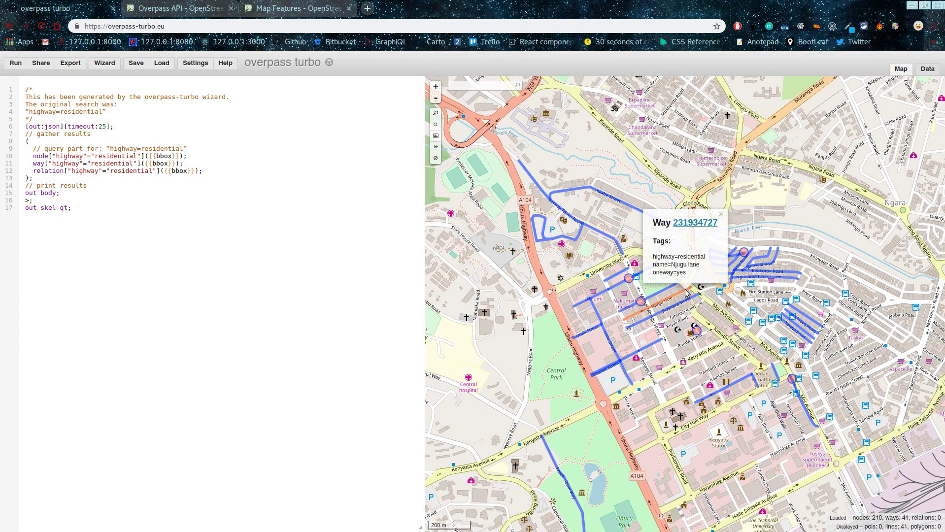
left_click_drag(706, 256, 652, 256)
Step: Examine the whole query script generated by the wizard beside the highlighted residential streets
left_click_drag(176, 233, 26, 89)
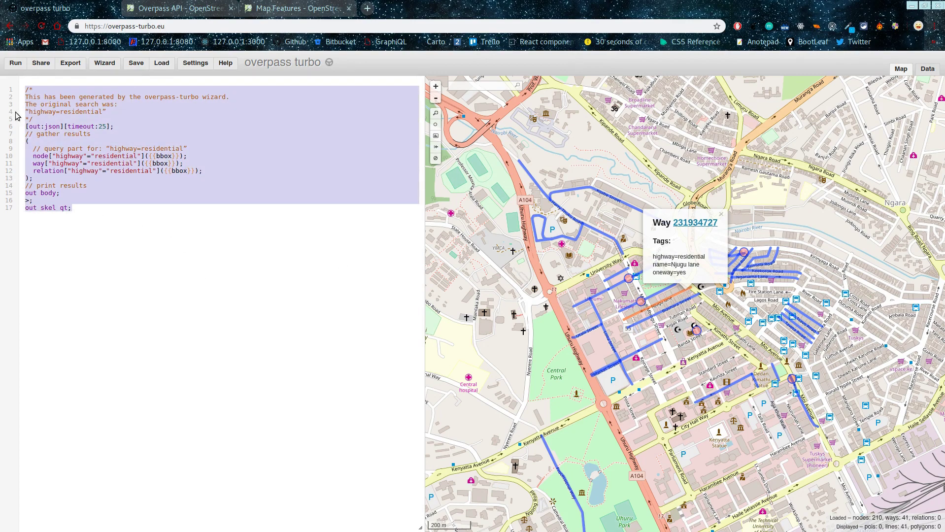
left_click(118, 211)
left_click_drag(79, 207, 29, 81)
left_click(87, 212)
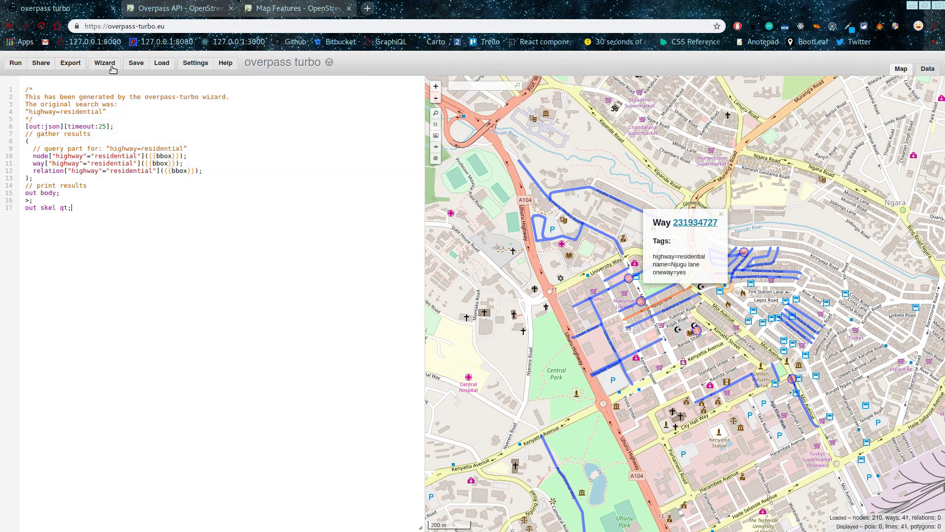
scroll(704, 368, "up", 1)
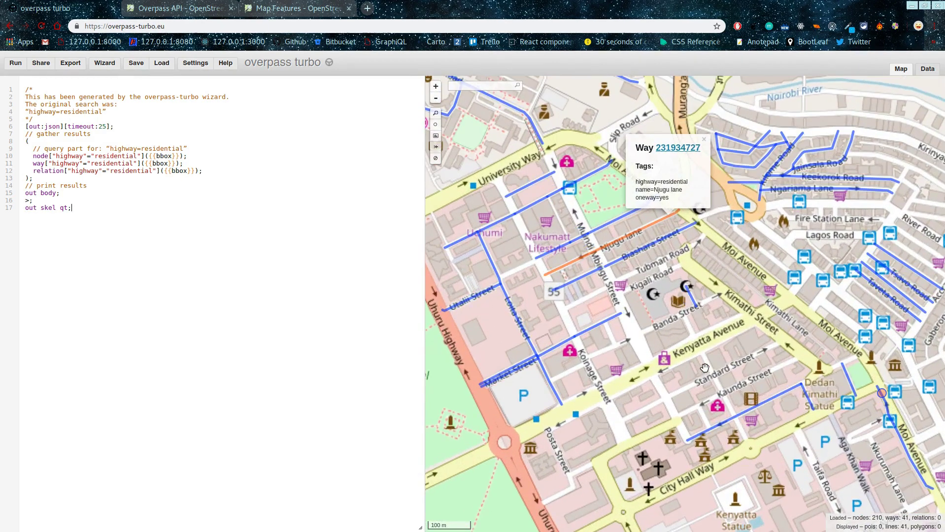
left_click(107, 64)
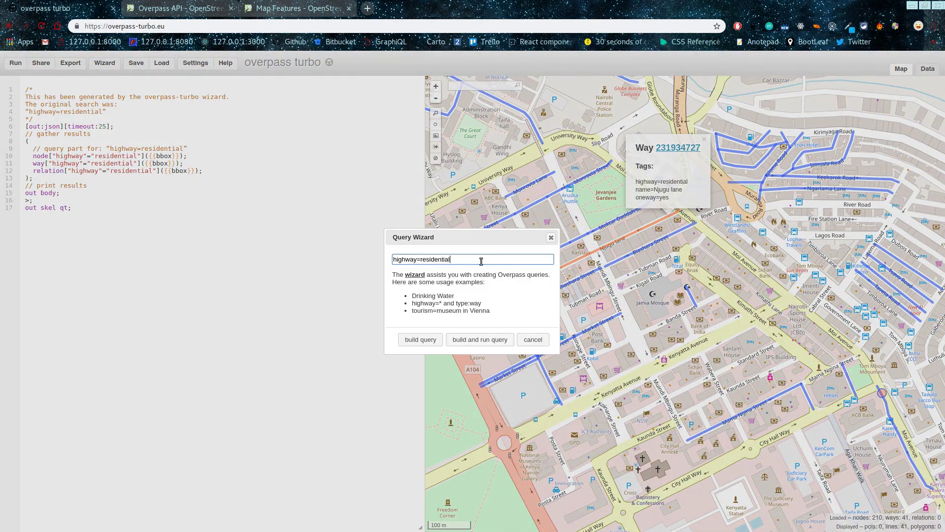
left_click_drag(481, 261, 384, 260)
left_click(173, 8)
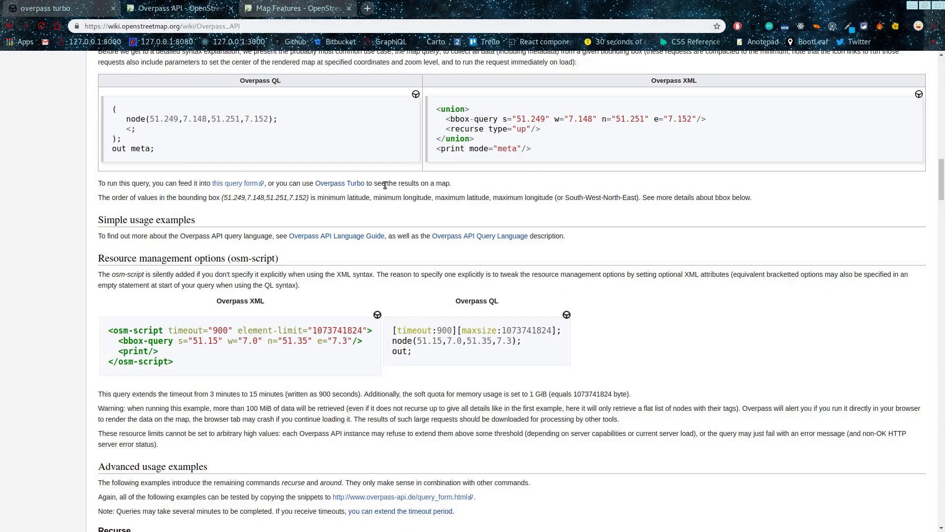
left_click(84, 9)
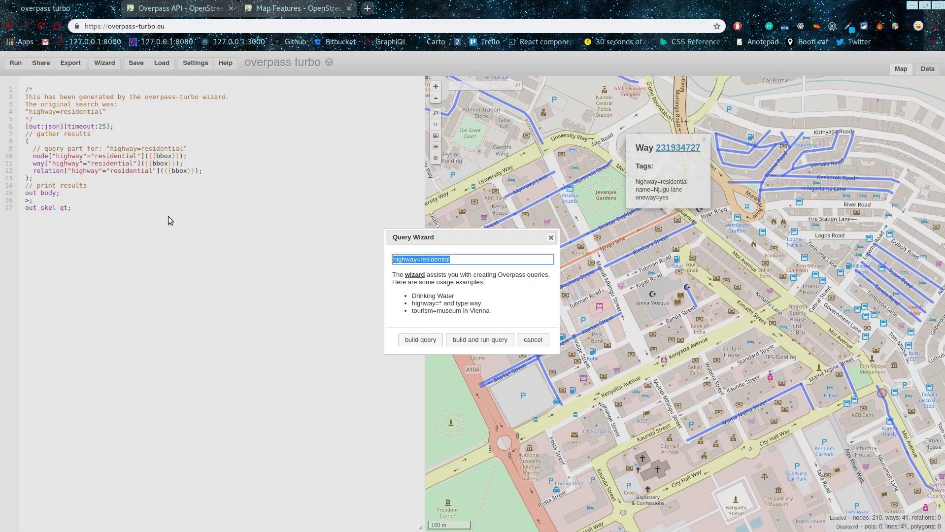
left_click(551, 237)
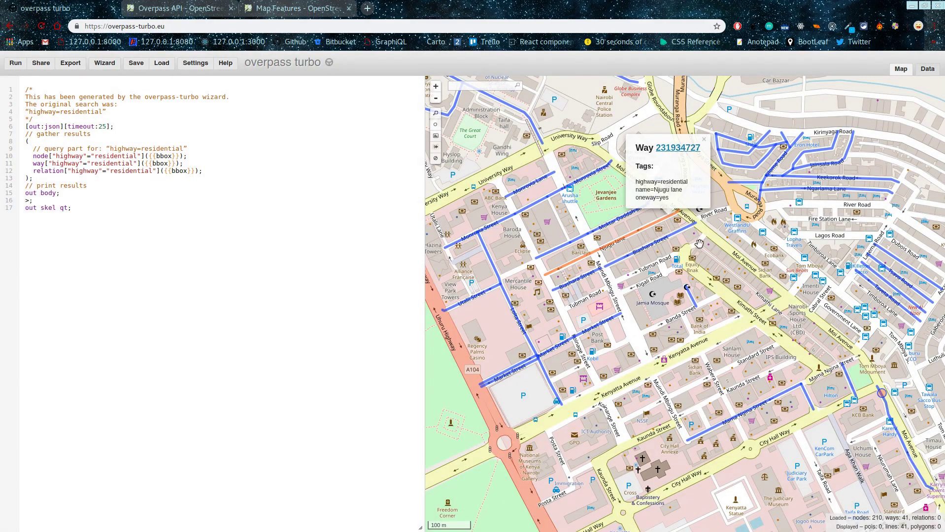
Step: Dismiss the way's tag popup and export the residential street results as GeoJSON to export.geojson
left_click(731, 270)
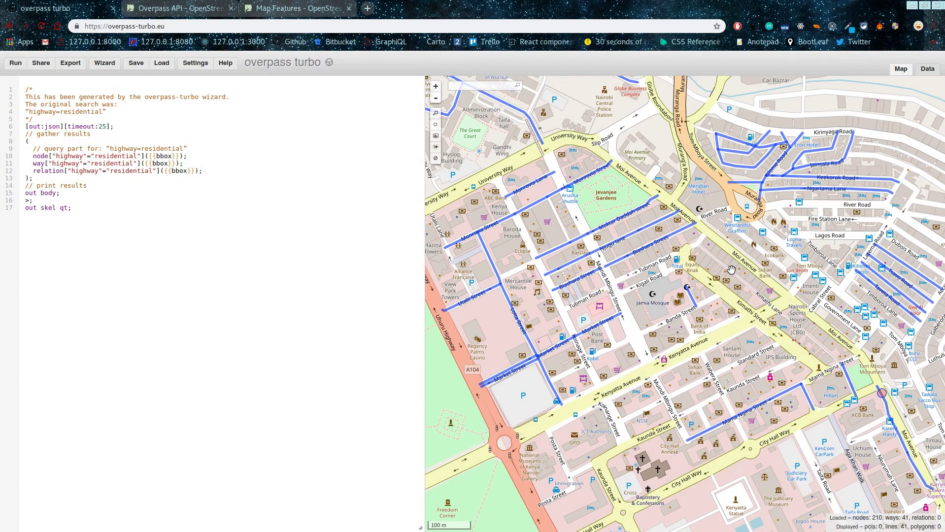
scroll(730, 270, "down", 1)
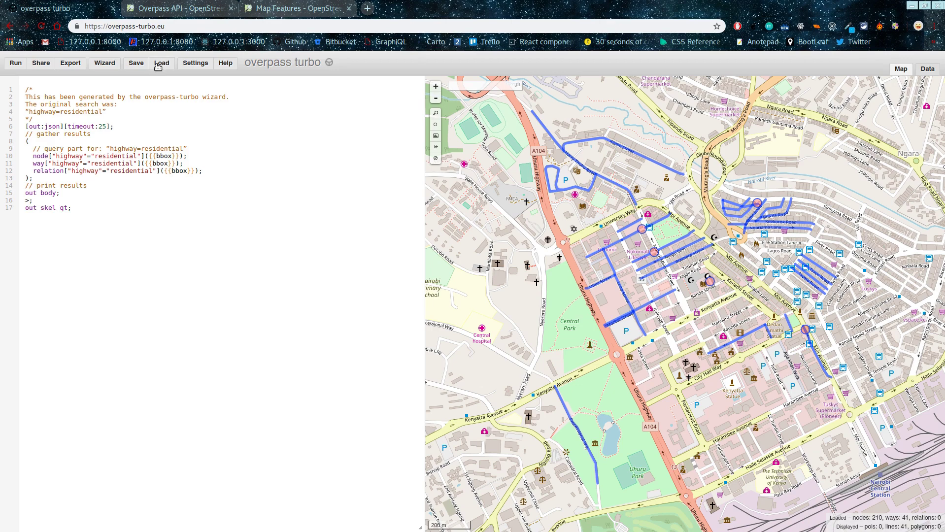
left_click(77, 66)
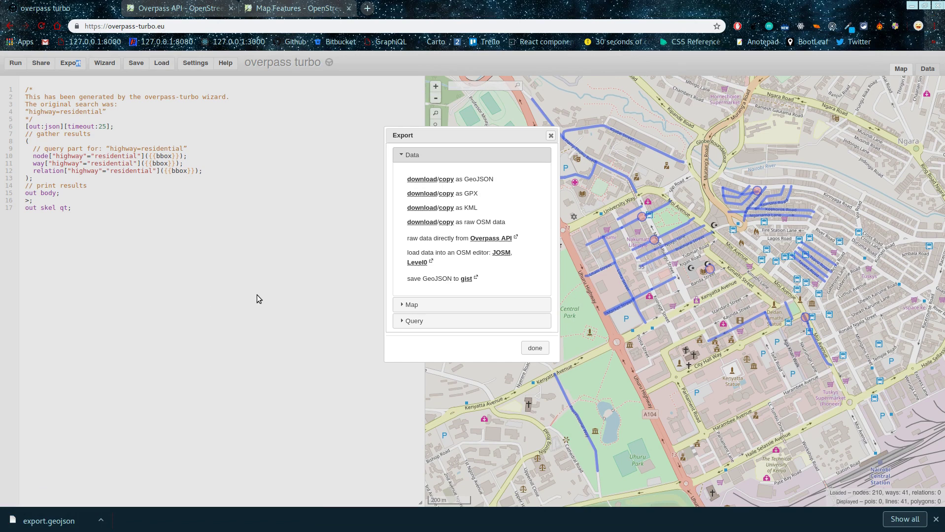
left_click(936, 519)
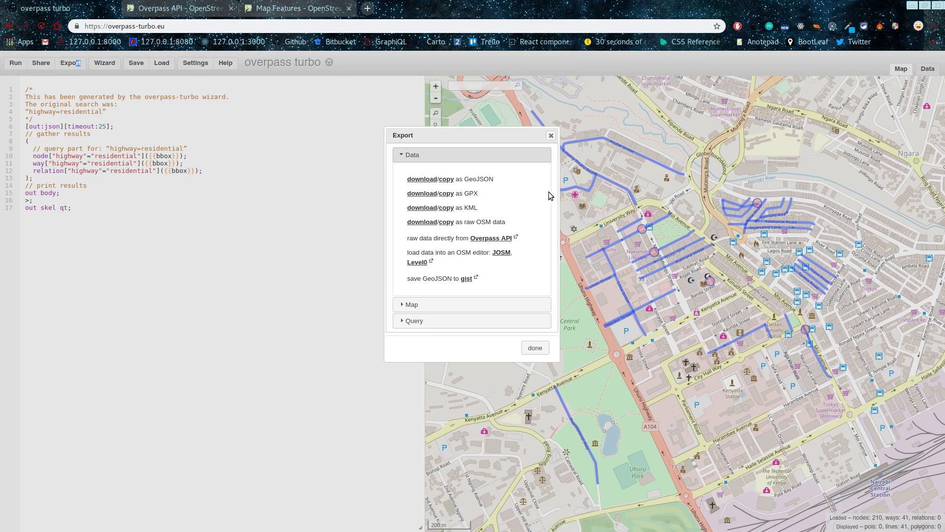
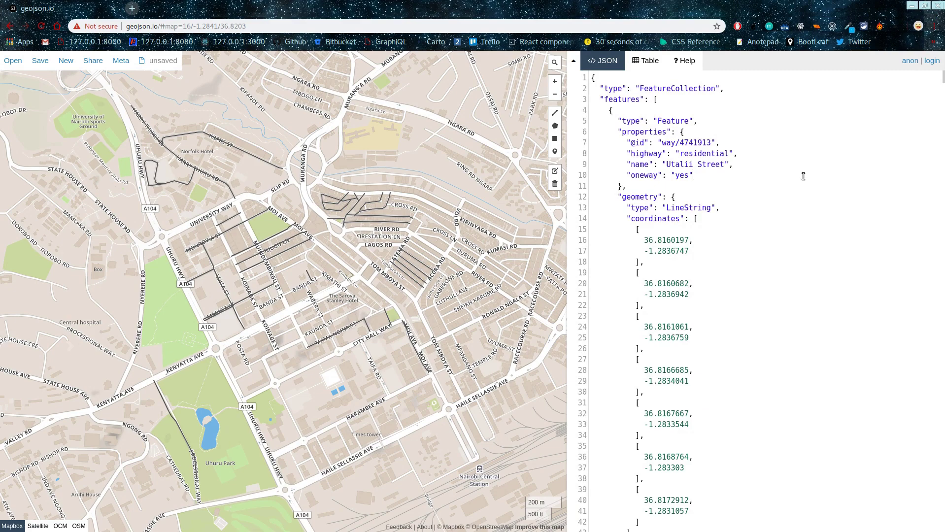
Step: In geojson.io, look through the attribute table of the residential streets and their lines on the map
left_click(650, 62)
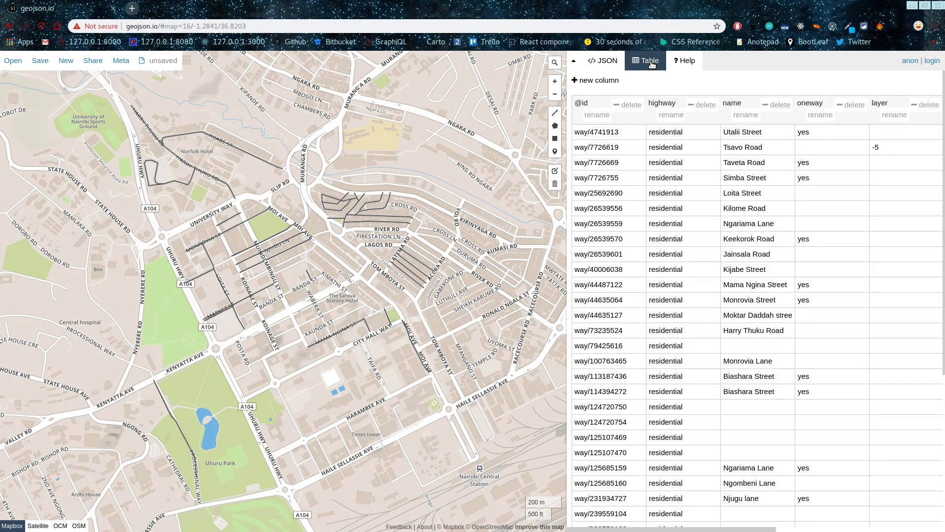
scroll(823, 304, "down", 5)
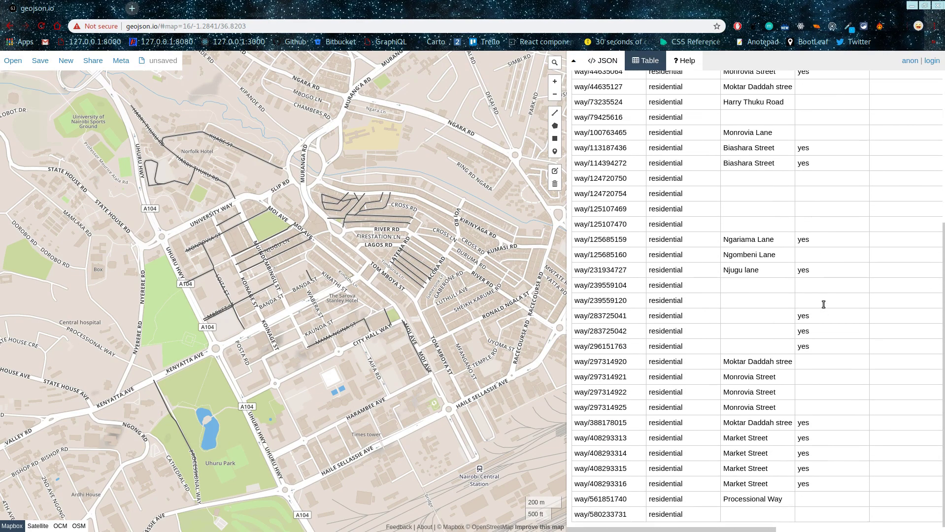
scroll(823, 304, "up", 5)
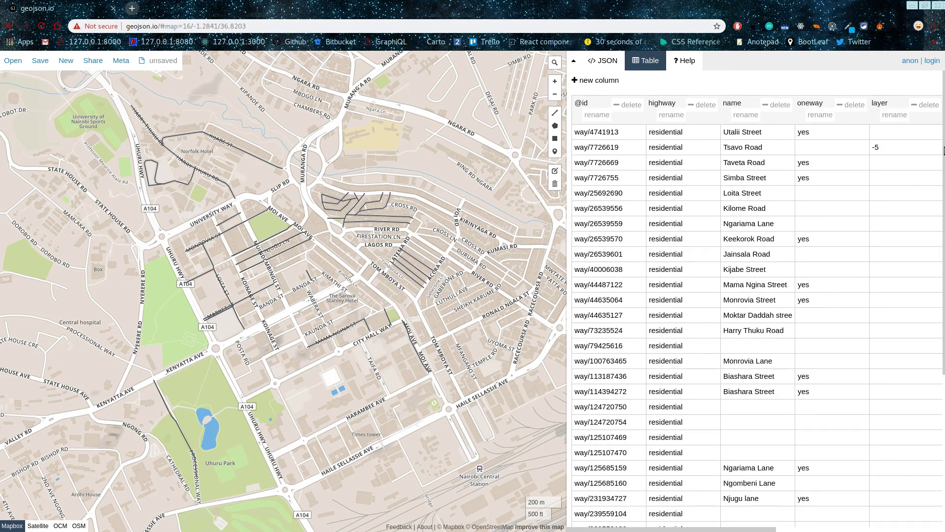
left_click_drag(344, 297, 347, 355)
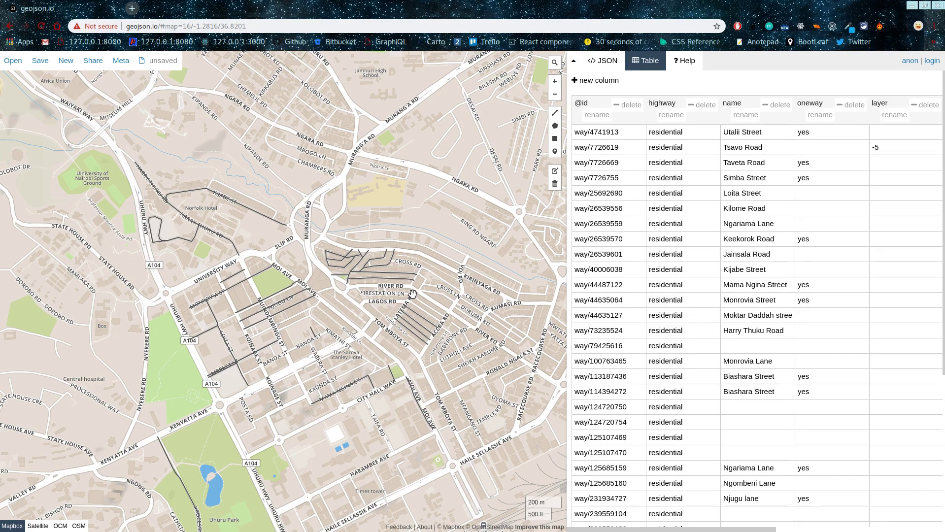
Step: Show the street data as raw JSON and try to place a point marker northeast of the Norfolk Hotel
left_click(614, 60)
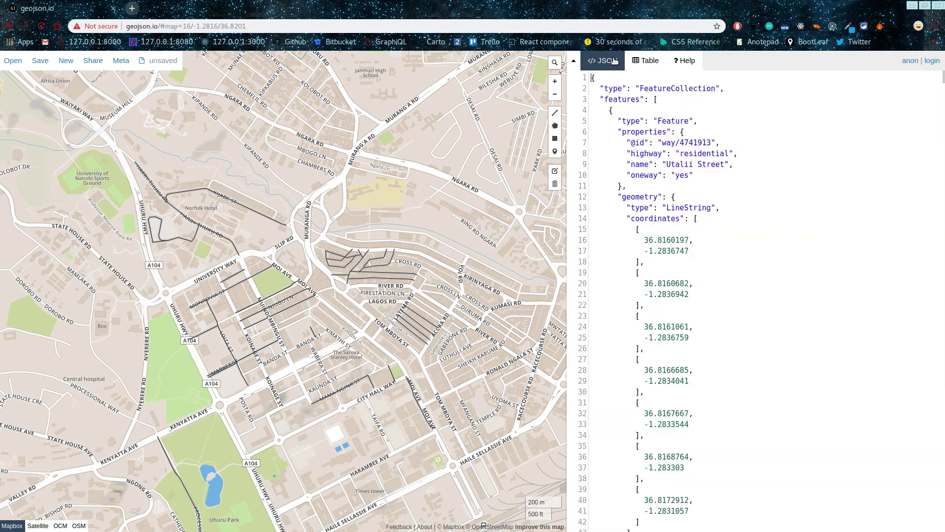
left_click(555, 152)
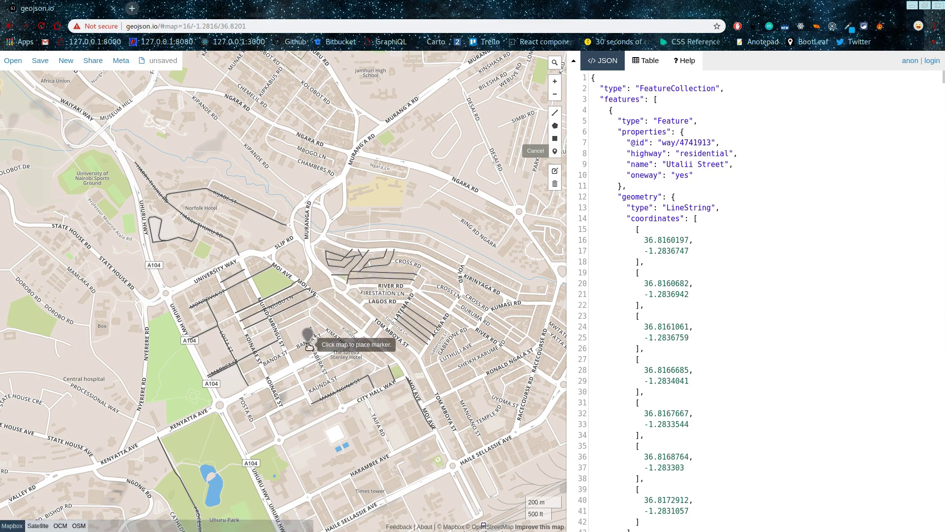
left_click(279, 190)
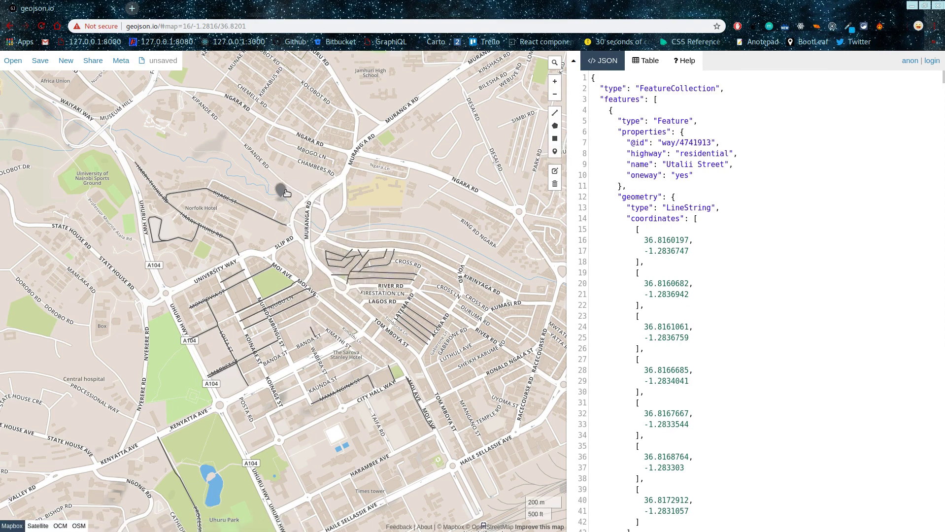
left_click(316, 194)
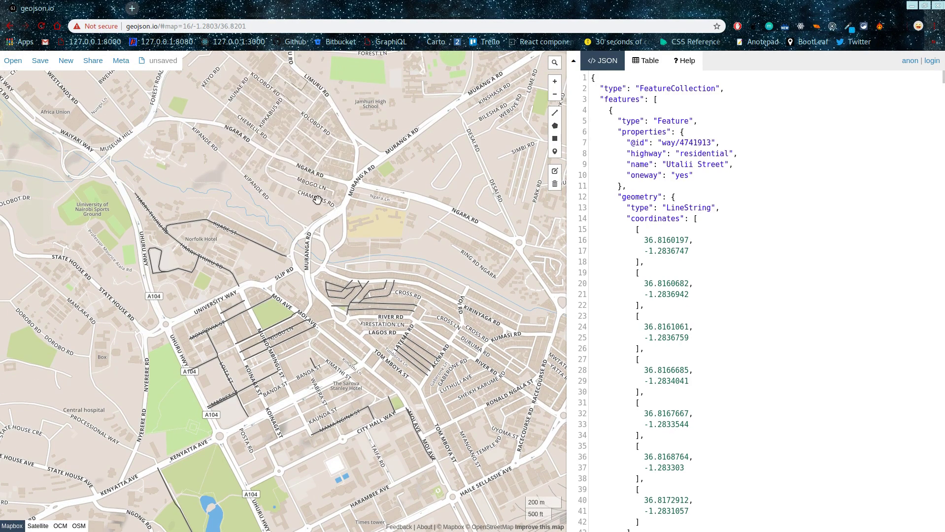
Step: Start and leave editing of the existing features, and try to place another point marker near Ngara Road
left_click(556, 171)
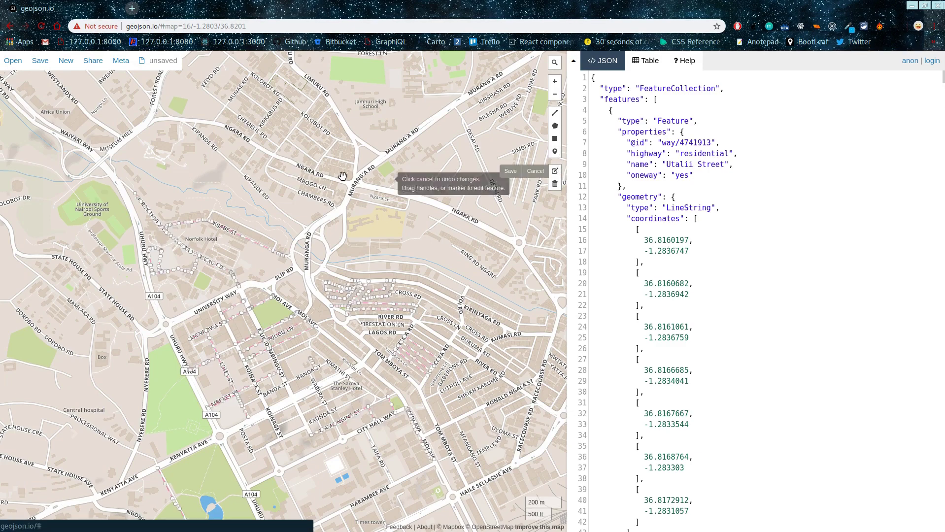
left_click(515, 172)
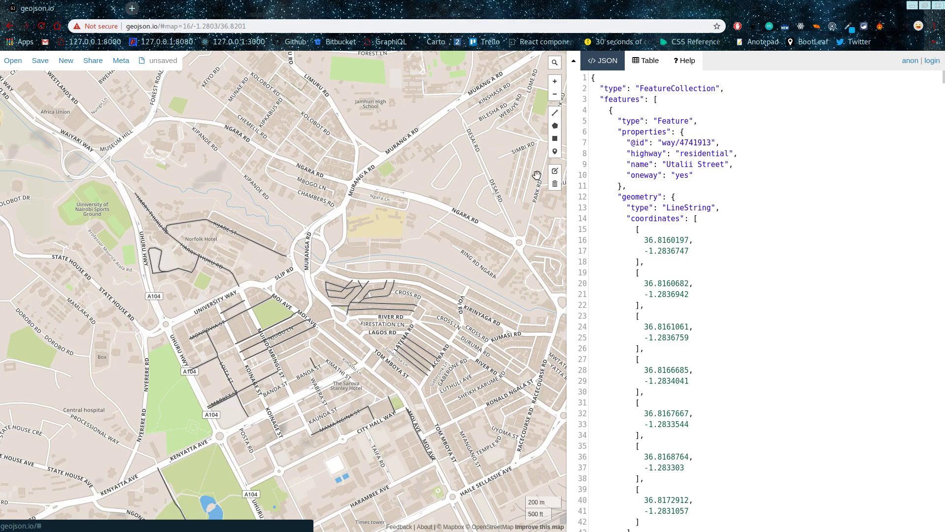
left_click(556, 150)
left_click(280, 144)
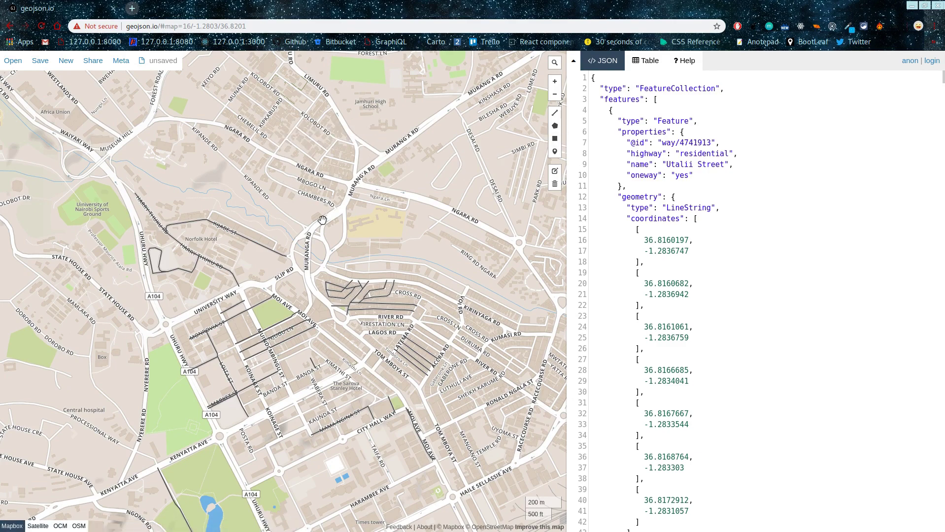
Step: Draw a rectangle over the area around Jamhuri High School, and view its style properties without changing them
left_click_drag(282, 93, 272, 137)
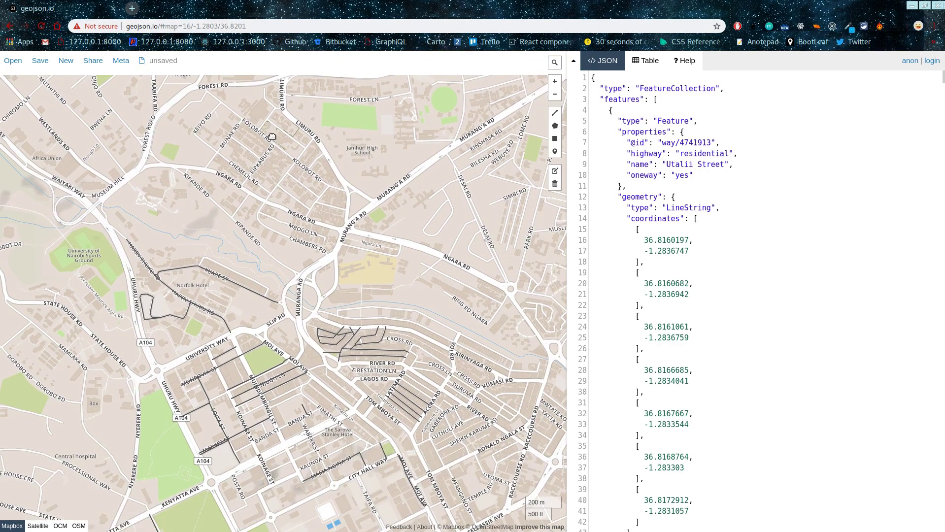
left_click(555, 138)
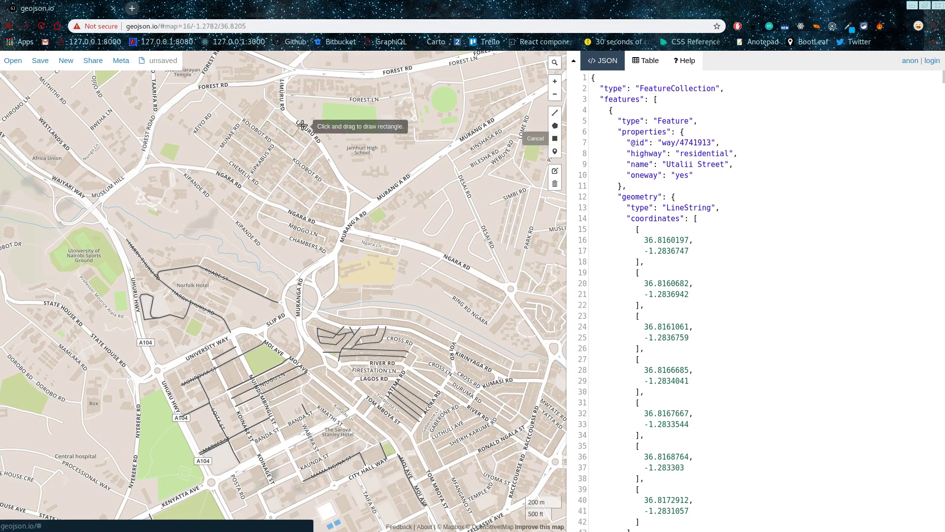
mouse_move(278, 115)
left_mouse_down()
mouse_move(368, 263)
mouse_move(483, 277)
left_mouse_up()
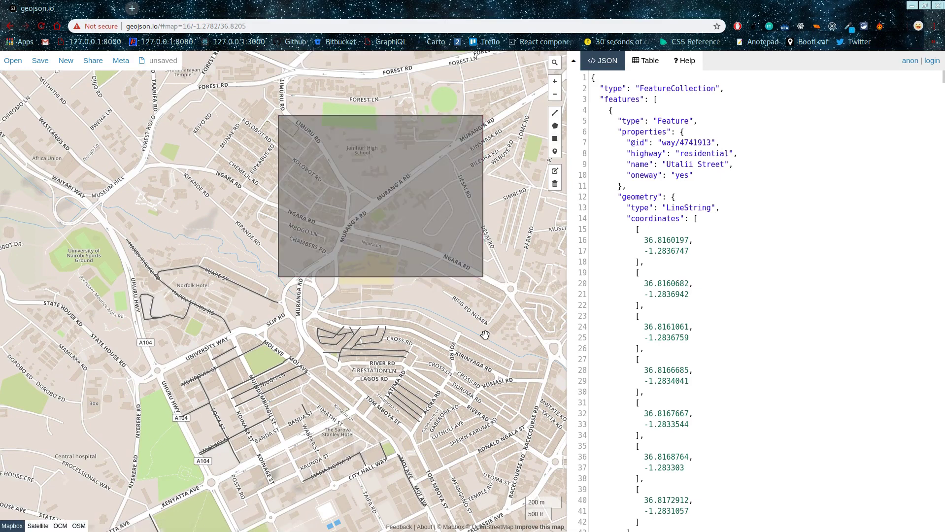
left_click(437, 174)
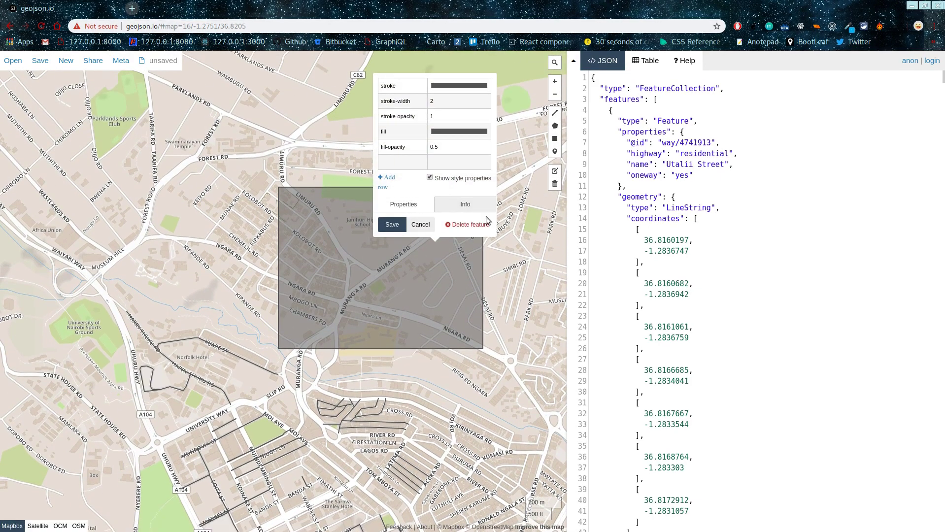
left_click(420, 224)
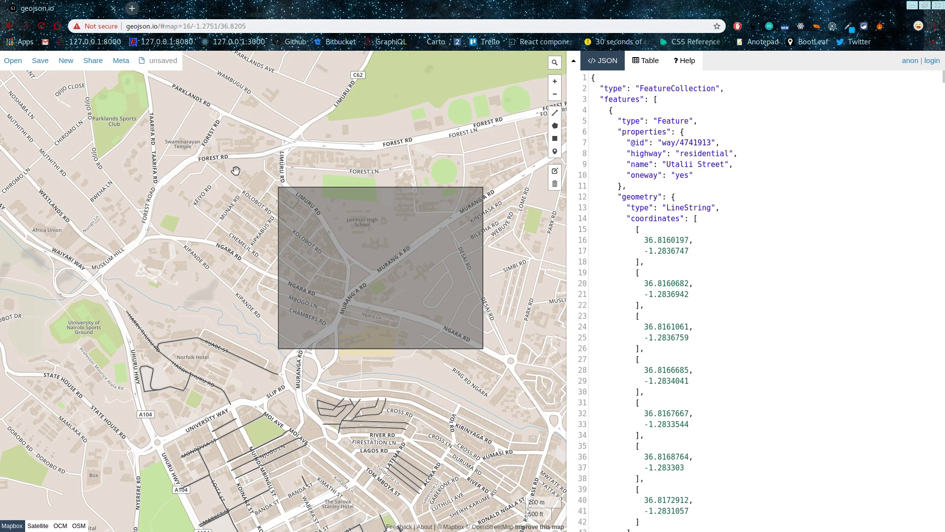
Step: Generate 100 random points in the current dataset
mouse_move(115, 64)
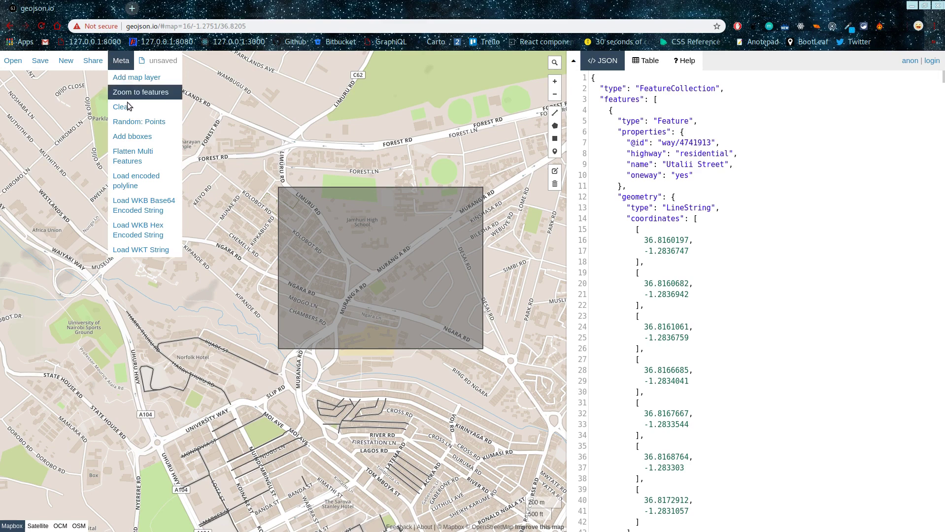
left_click(139, 122)
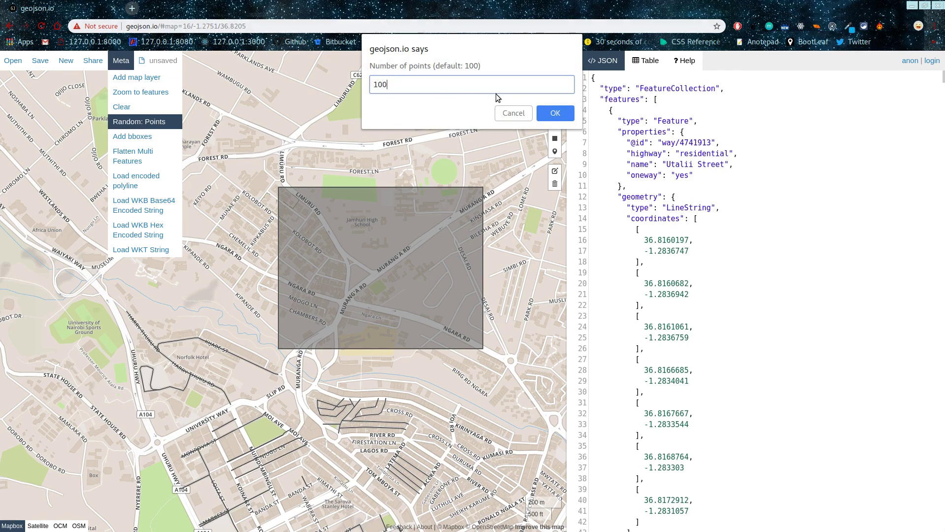
left_click(555, 114)
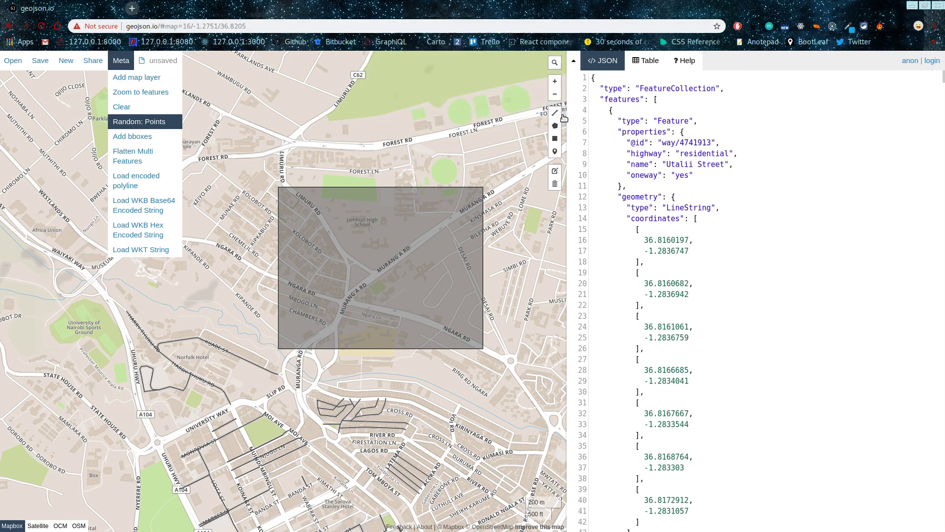
Step: Examine how the random points are spread across the world map, mainly over Africa and the Middle East
scroll(454, 182, "down", 6)
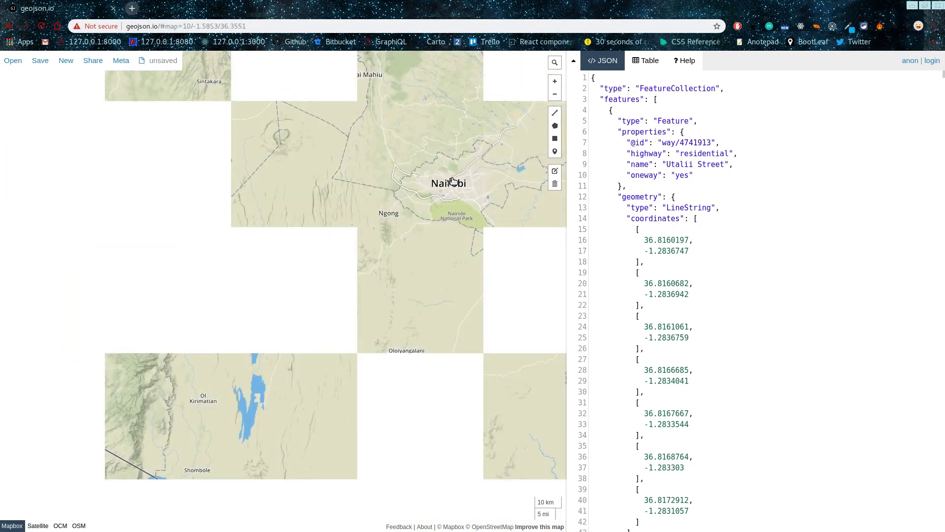
scroll(453, 181, "down", 1)
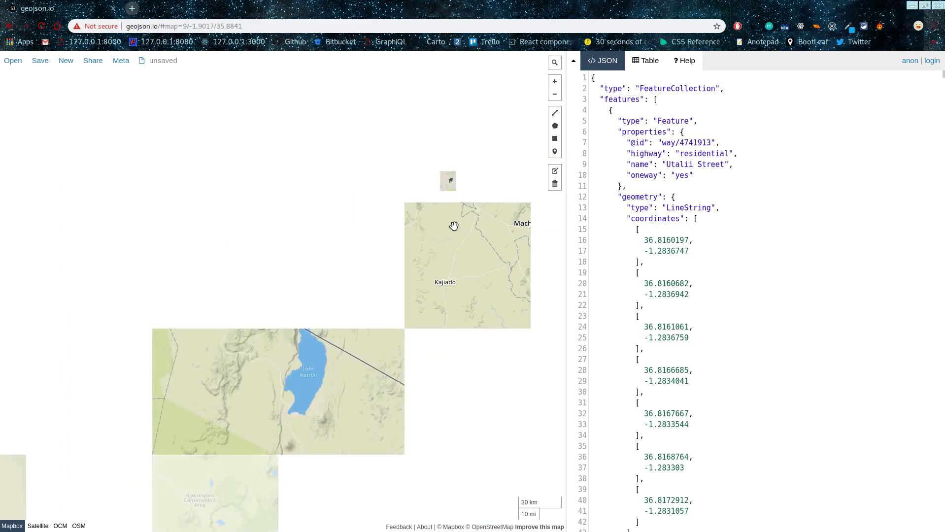
scroll(454, 225, "down", 2)
scroll(454, 226, "down", 4)
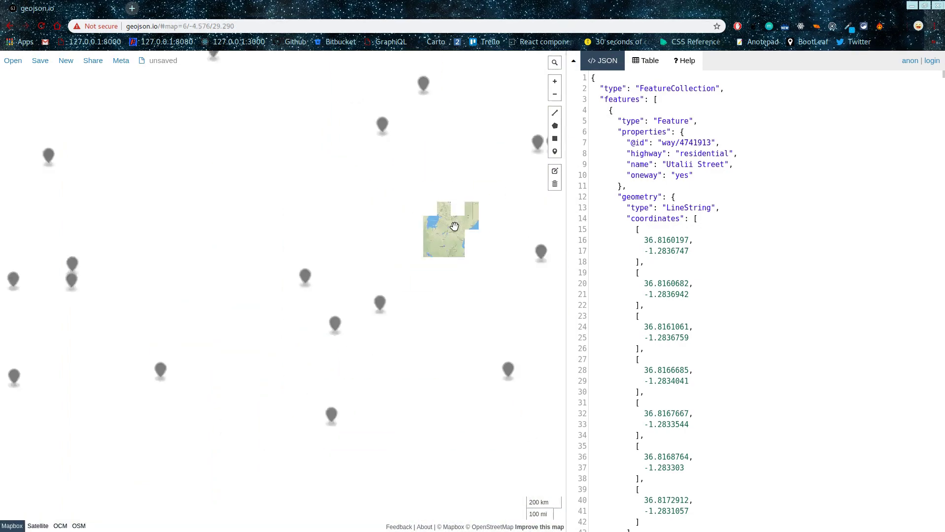
left_click_drag(470, 296, 414, 363)
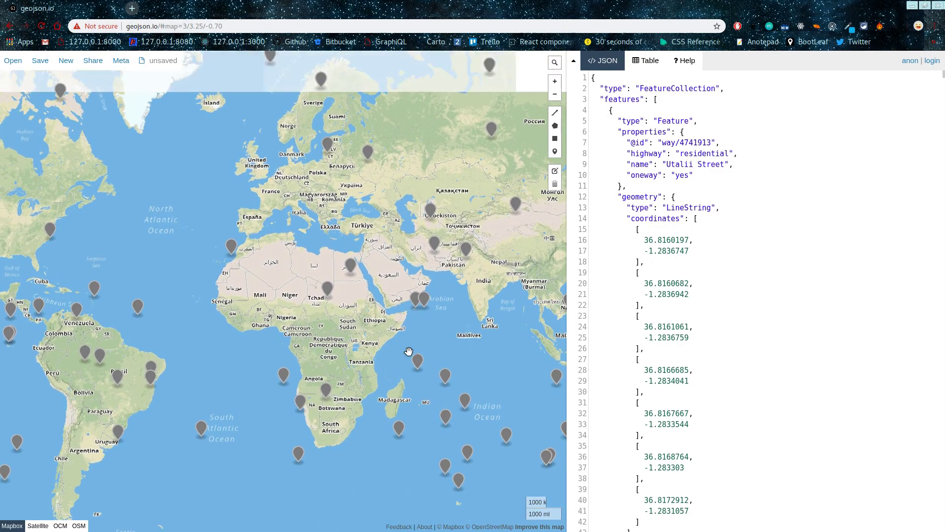
scroll(374, 335, "up", 1)
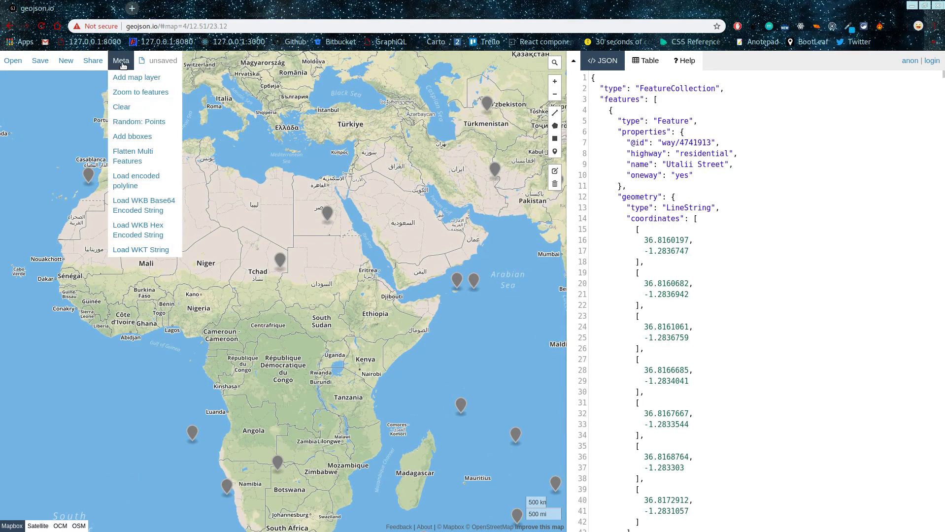
left_click_drag(371, 326, 326, 362)
scroll(338, 291, "up", 1)
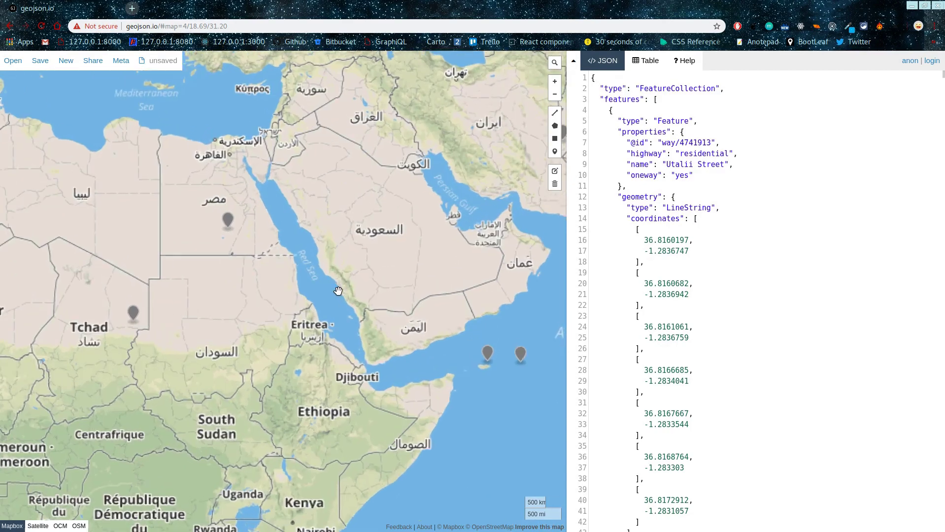
scroll(365, 301, "up", 1)
left_click_drag(366, 303, 375, 307)
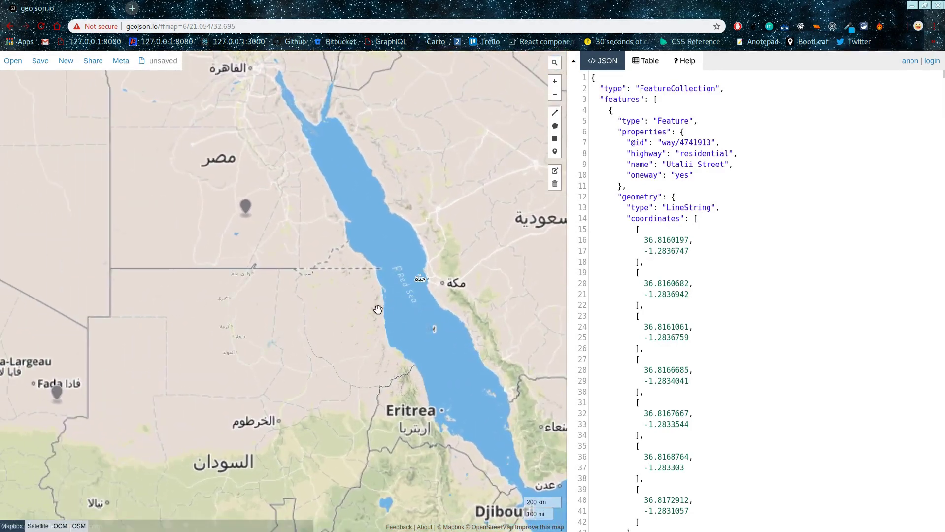
scroll(376, 307, "down", 1)
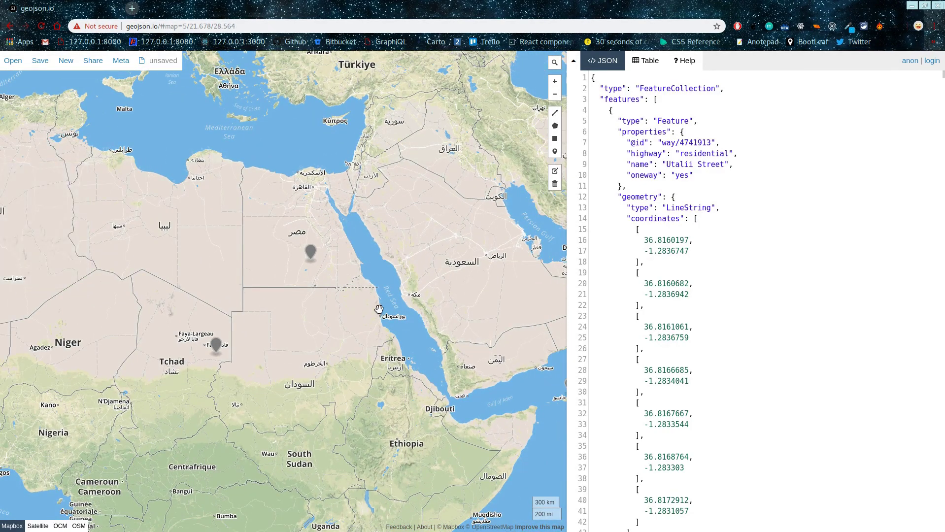
scroll(382, 308, "down", 1)
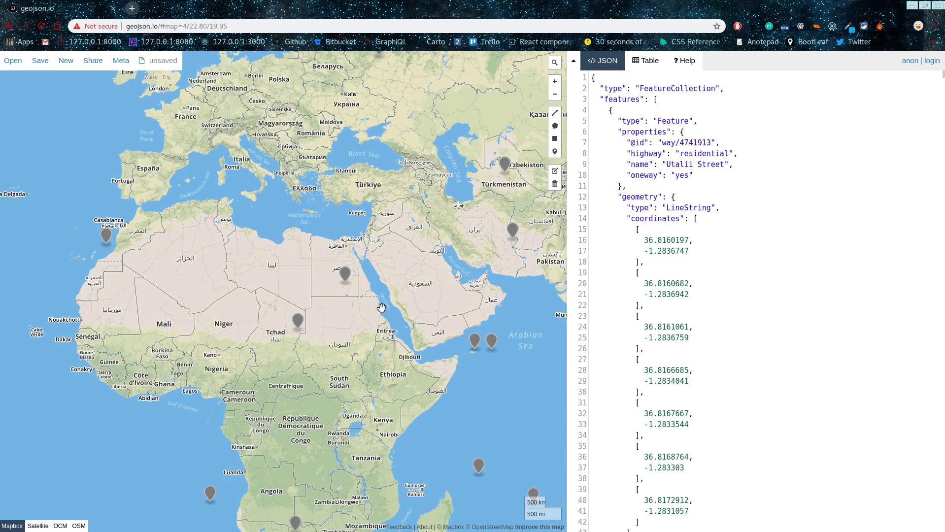
scroll(398, 470, "up", 1)
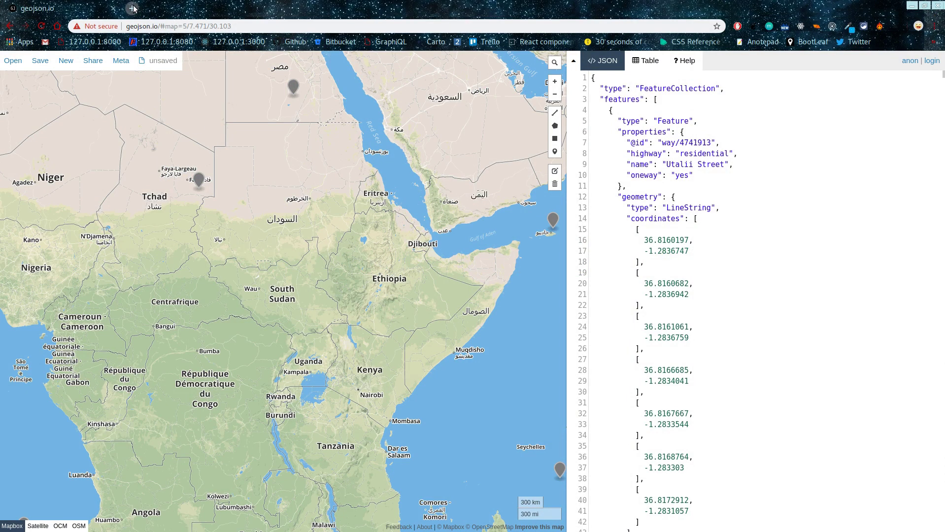
scroll(274, 225, "up", 2)
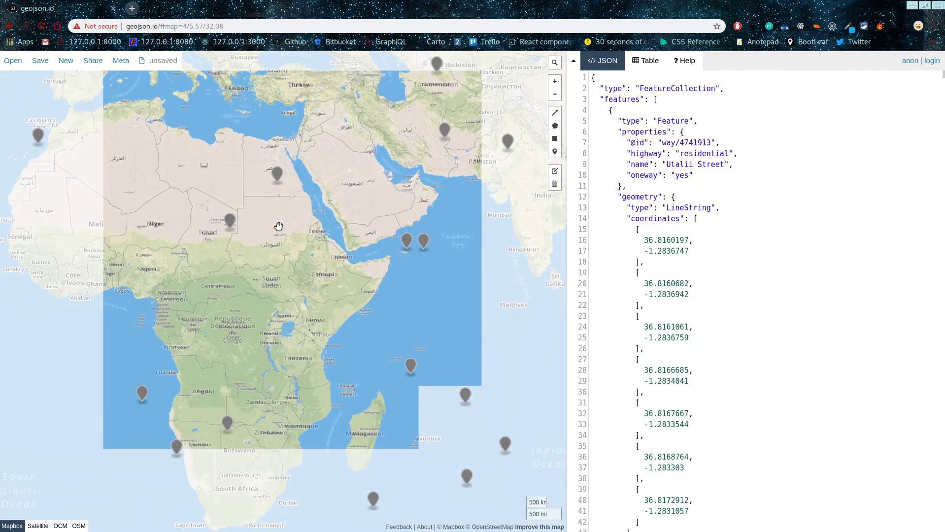
Step: Open geojson-generator.surge.sh in a new browser tab
left_click(137, 10)
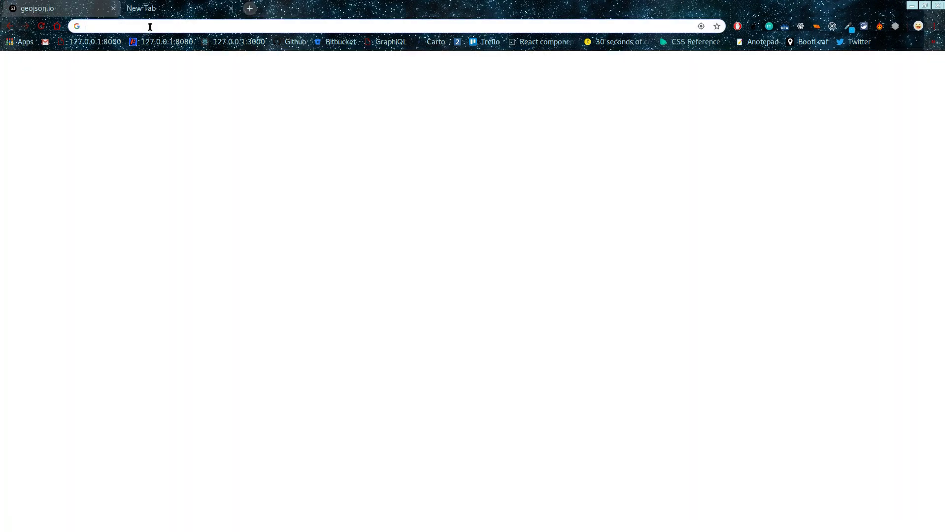
type("geojso")
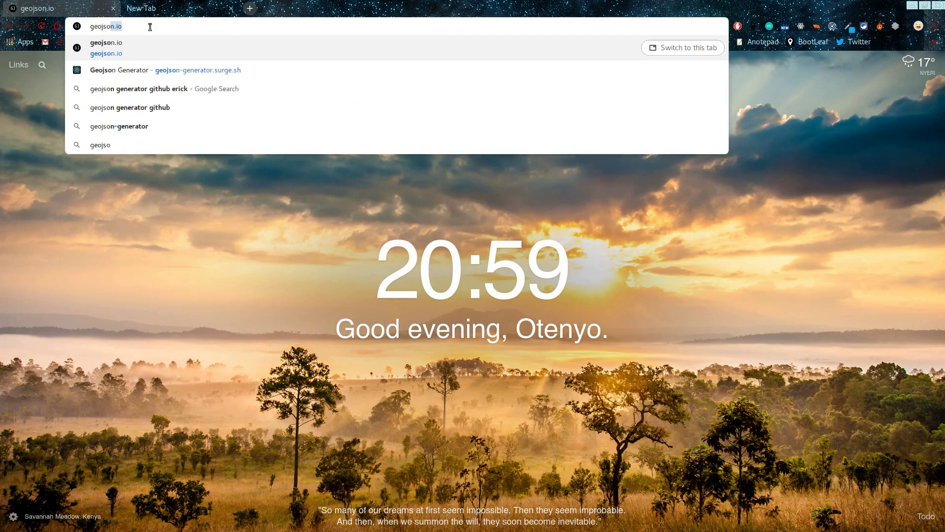
type("n-generator")
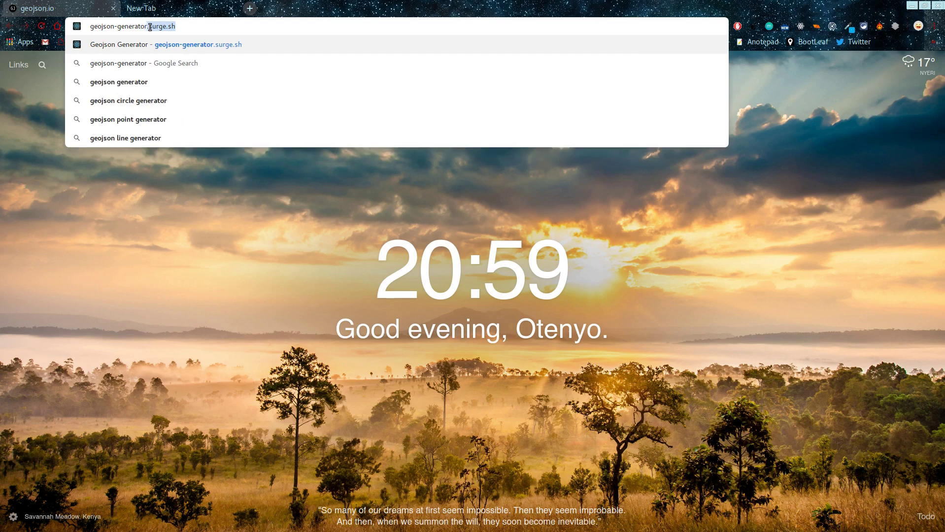
type(".surge")
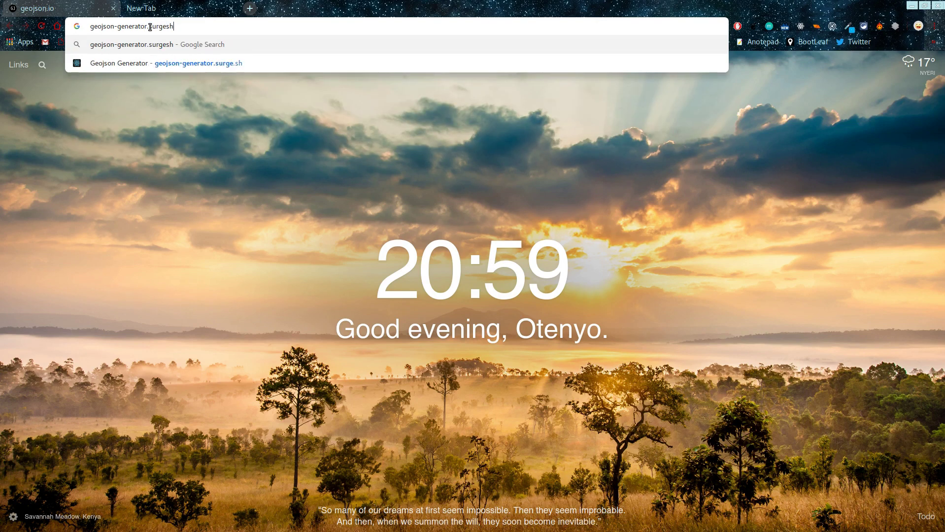
type(".sh")
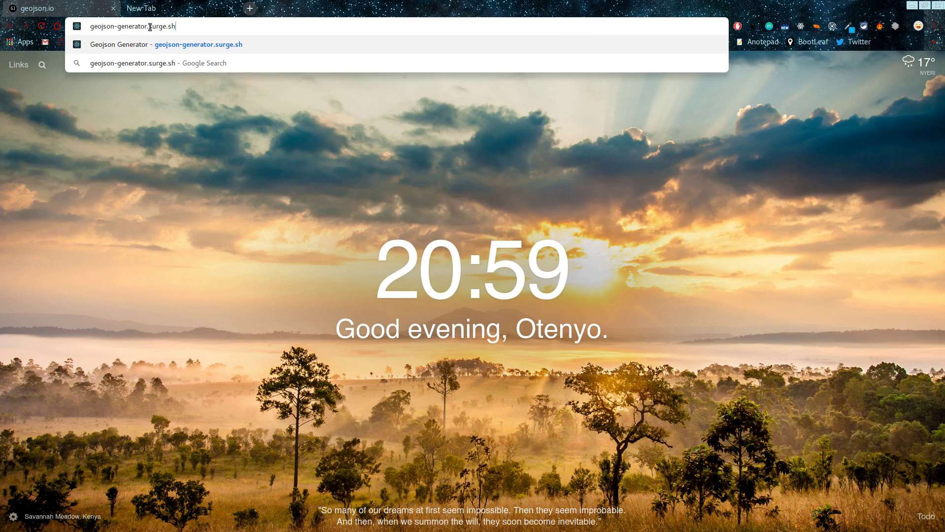
key("Return")
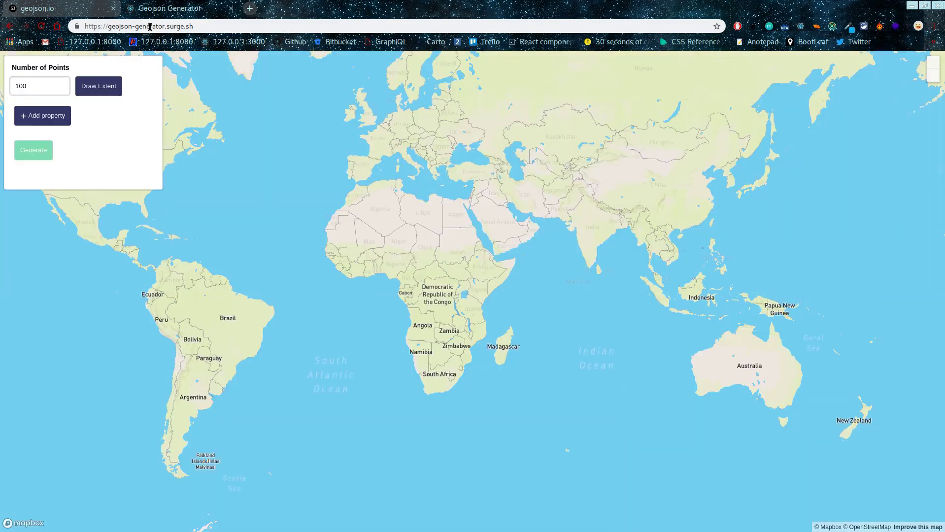
Step: Draw a rectangular extent over central Kenya, reaching from the southern end of Lake Turkana to south of Nairobi
scroll(492, 379, "up", 5)
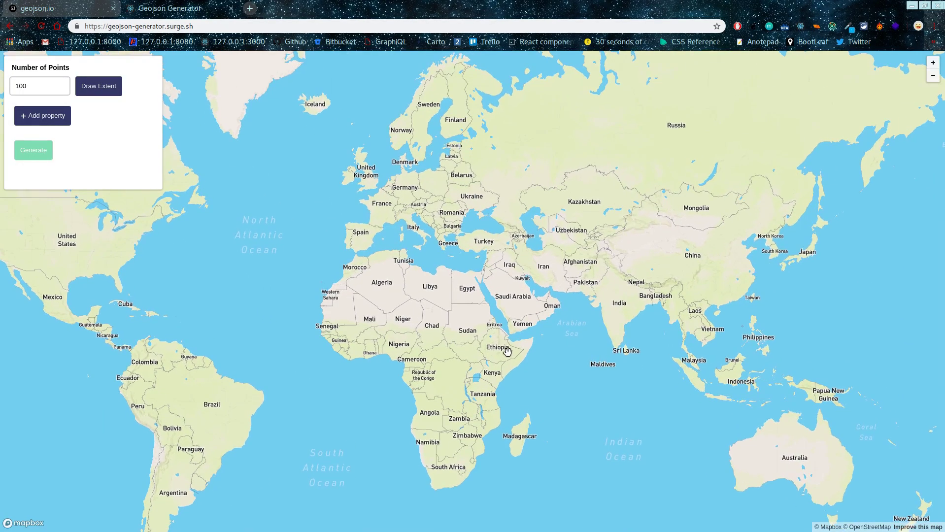
scroll(495, 386, "up", 10)
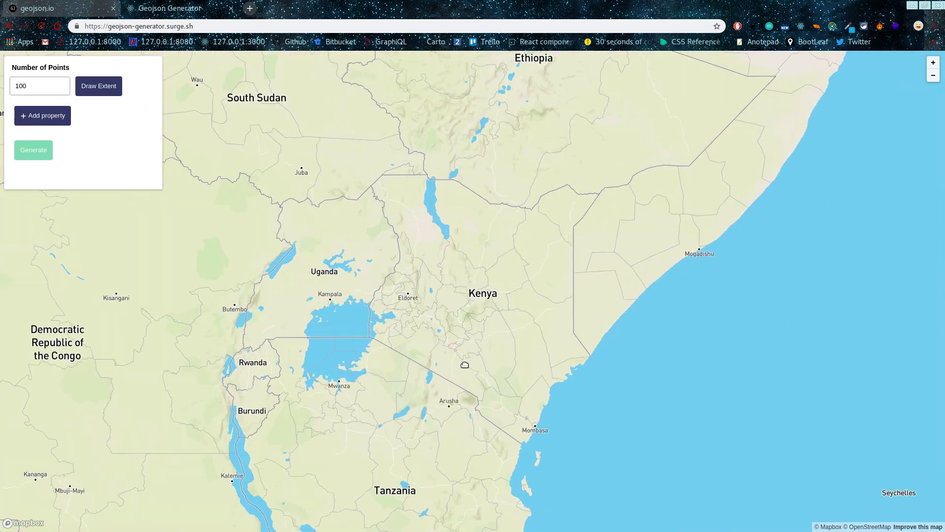
left_click_drag(483, 346, 458, 380)
scroll(443, 354, "up", 1)
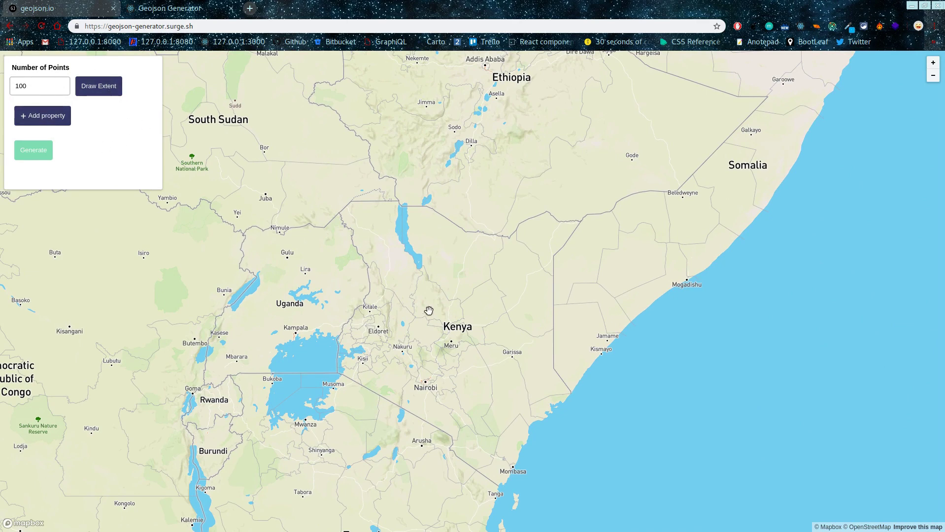
left_click_drag(471, 336, 510, 328)
scroll(464, 358, "up", 2)
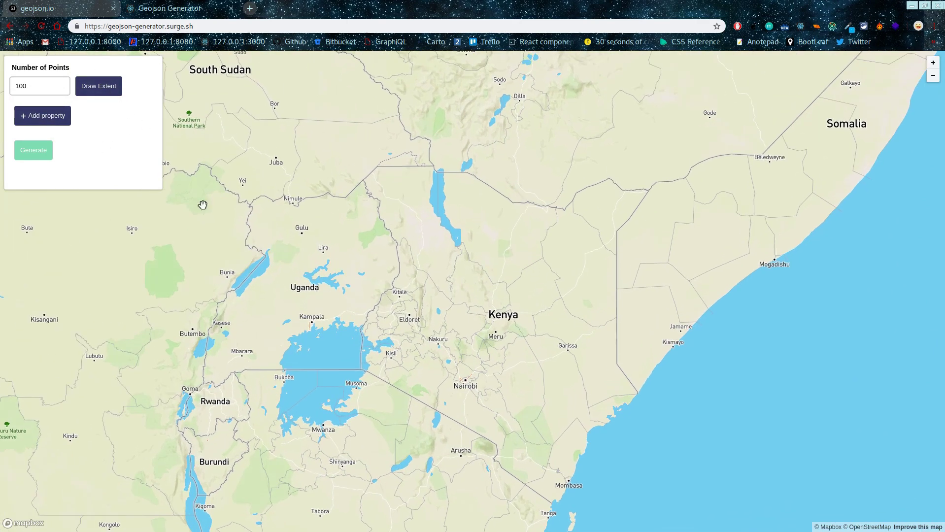
scroll(545, 360, "up", 2)
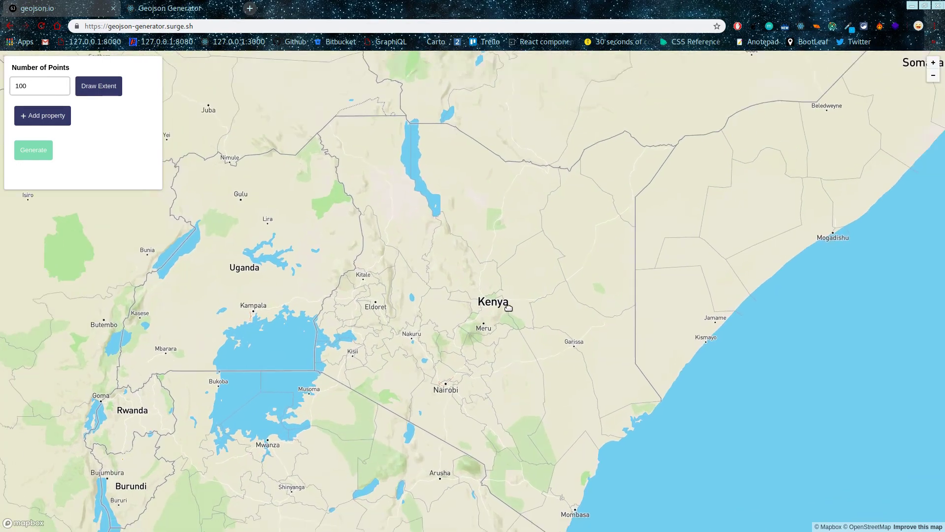
left_click_drag(508, 308, 456, 205)
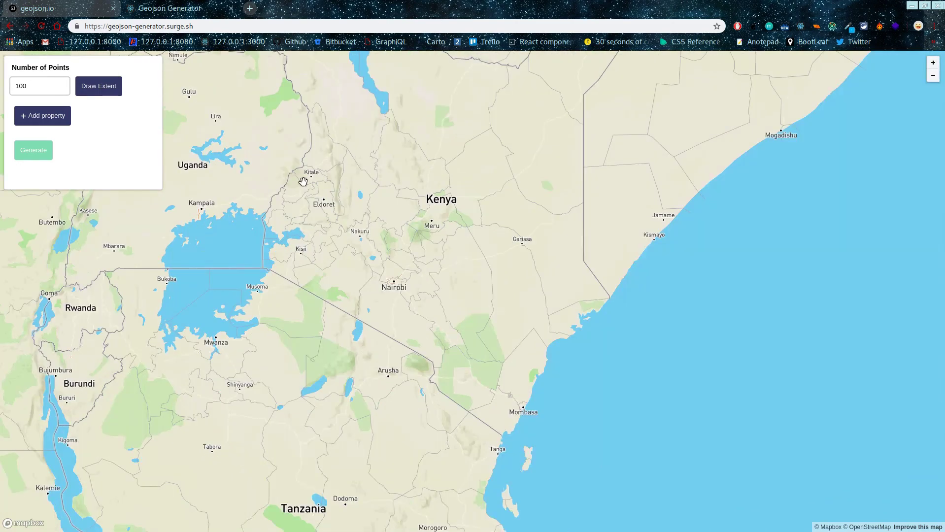
left_click(107, 90)
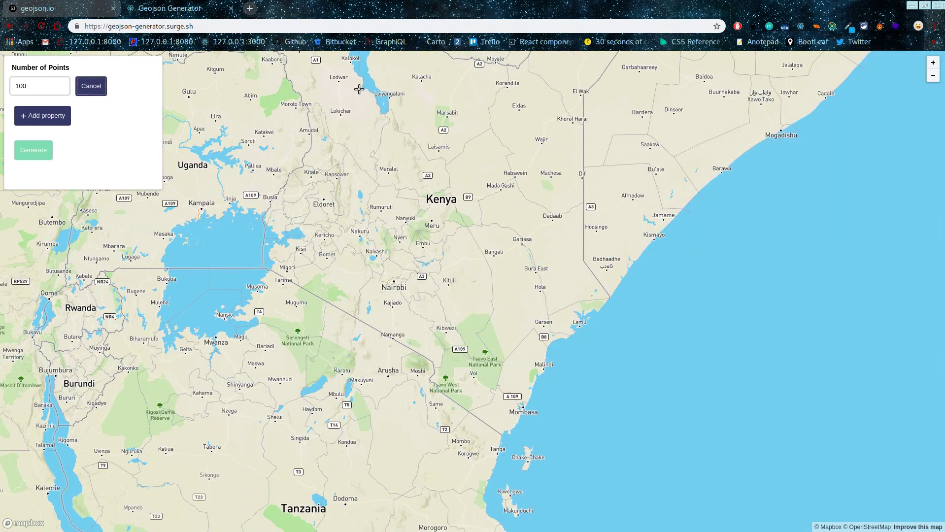
left_click_drag(359, 89, 544, 320)
scroll(506, 238, "up", 1)
left_click_drag(505, 238, 497, 318)
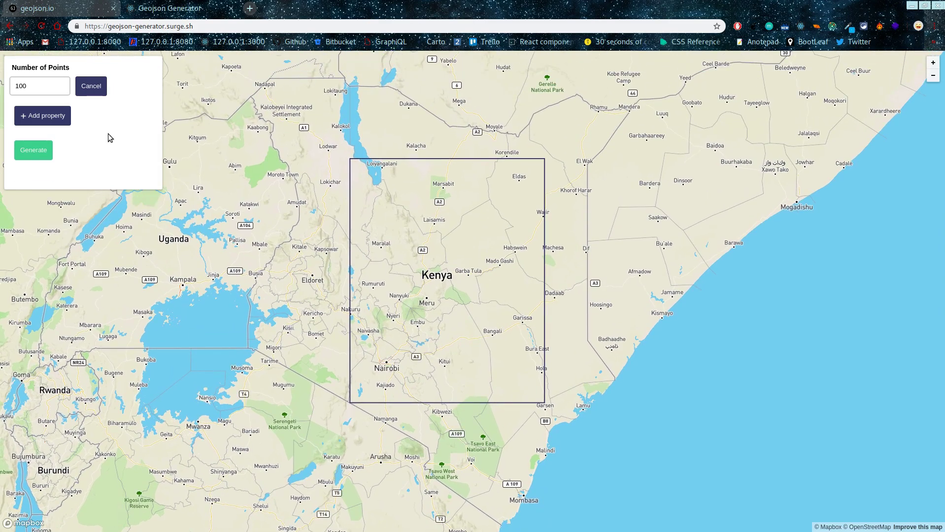
Step: Set the number of points to 200
scroll(464, 274, "up", 1)
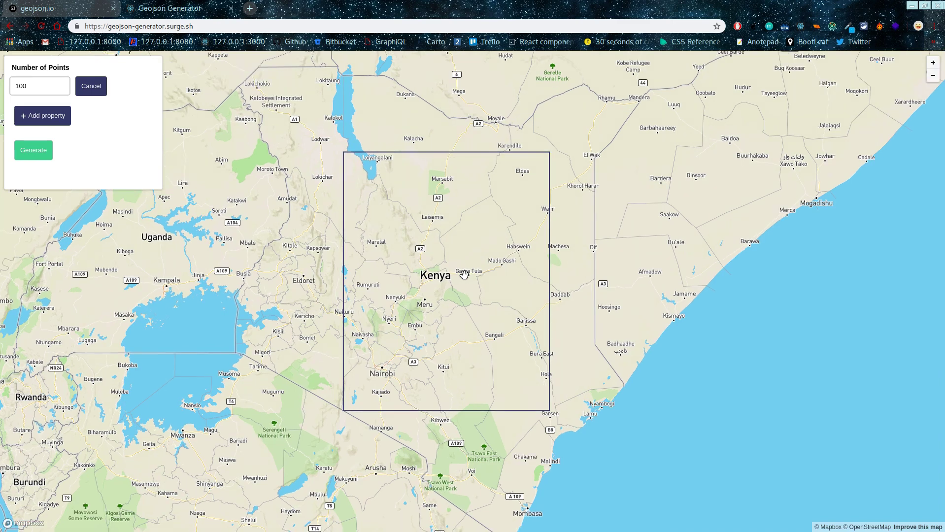
left_click(20, 87)
scroll(464, 276, "up", 1)
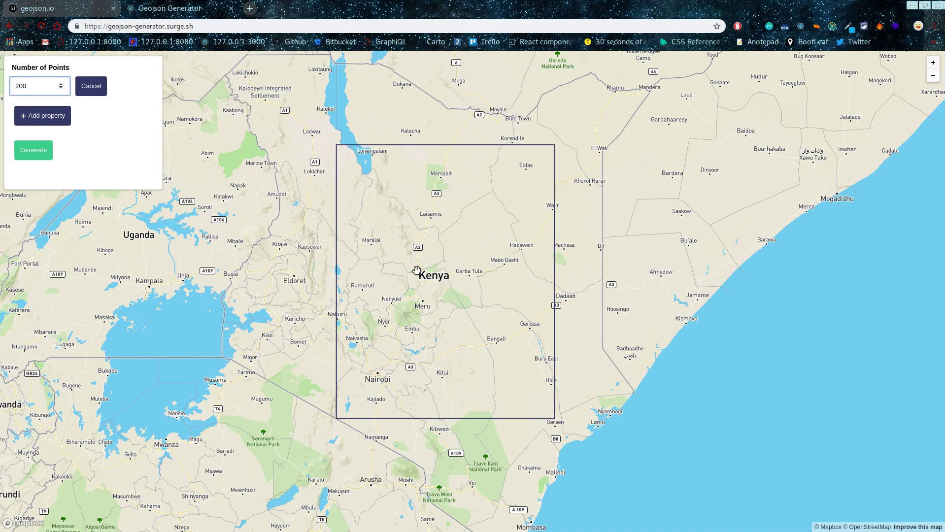
Step: Add a property titled "name" that is filled with the name category's firstName values
left_click(52, 119)
left_click(59, 151)
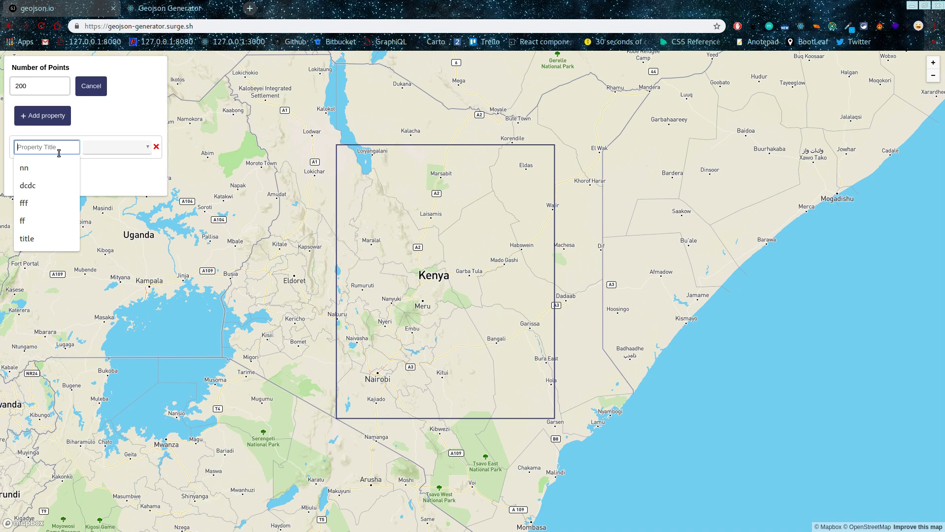
left_click(105, 124)
left_click(64, 148)
type("name")
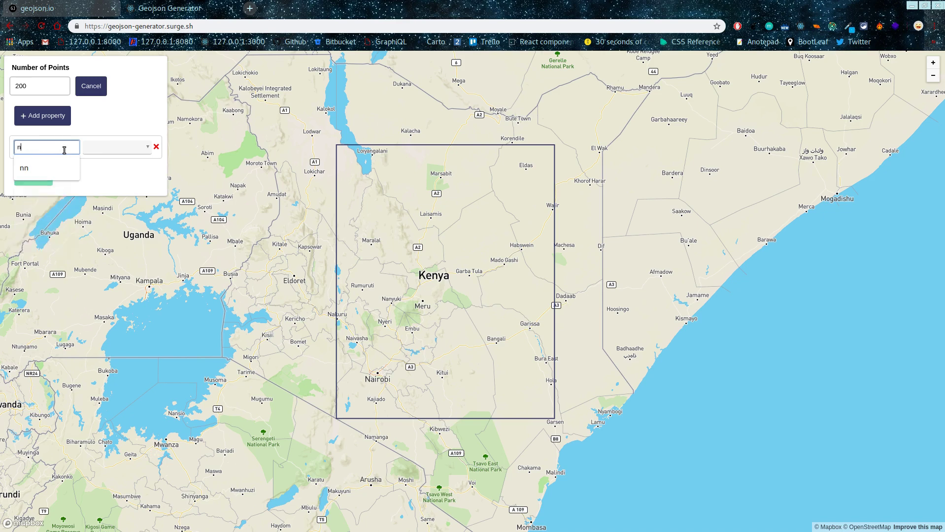
left_click(133, 150)
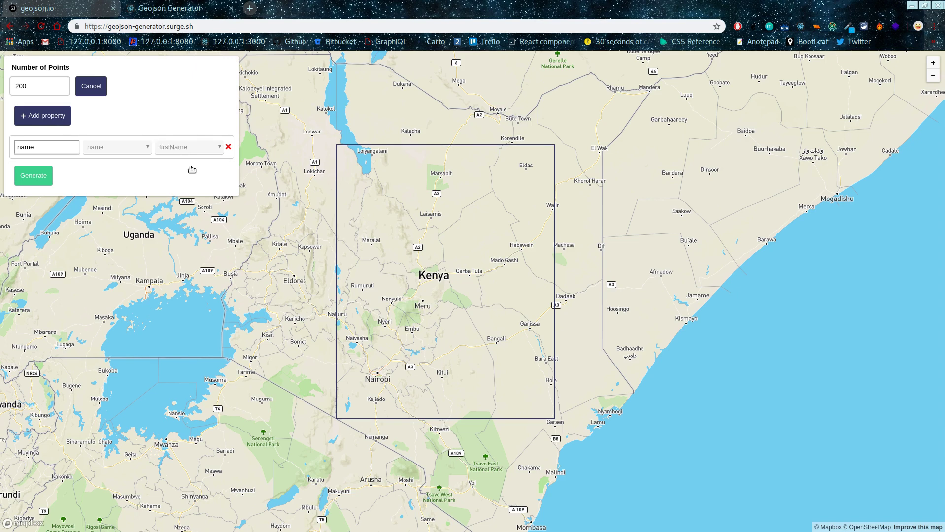
Step: Add a "date of joining" property using the date category's recent values, and generate the points inside the extent
left_click(55, 120)
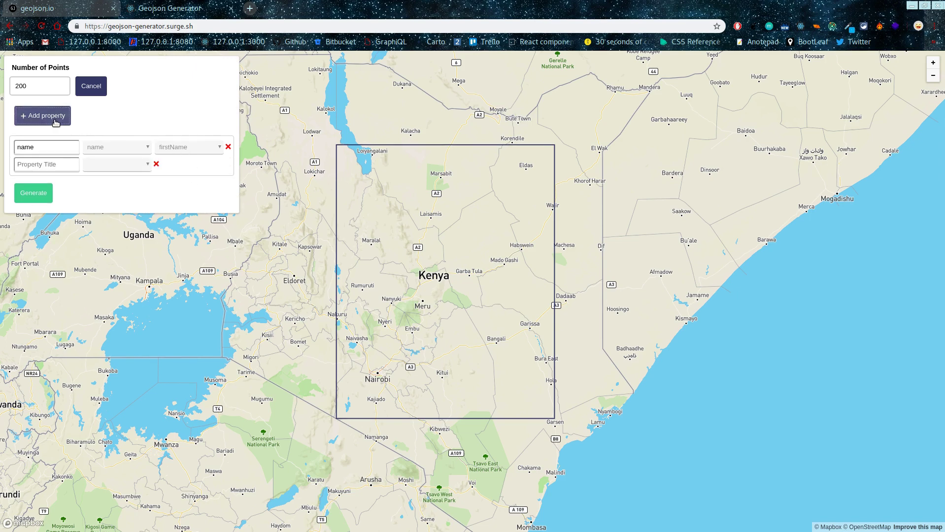
left_click(63, 164)
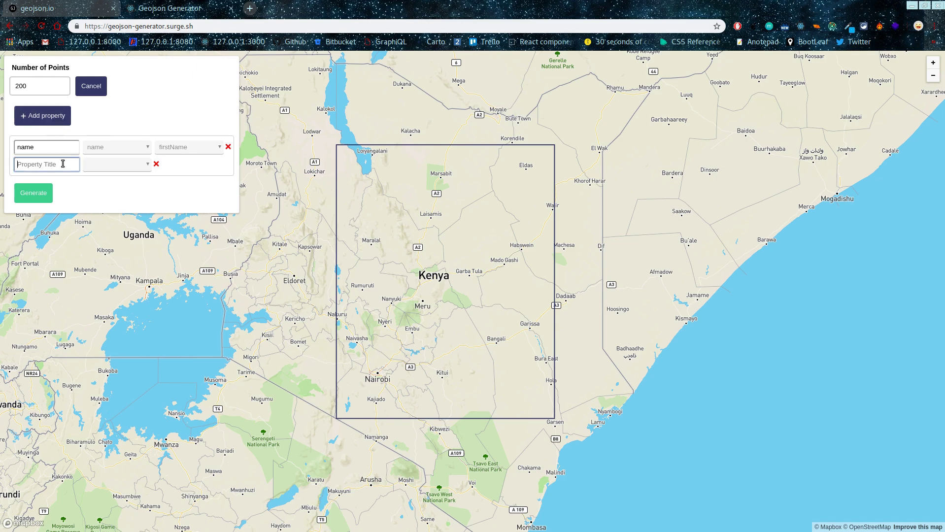
type("date of joining")
left_click(114, 167)
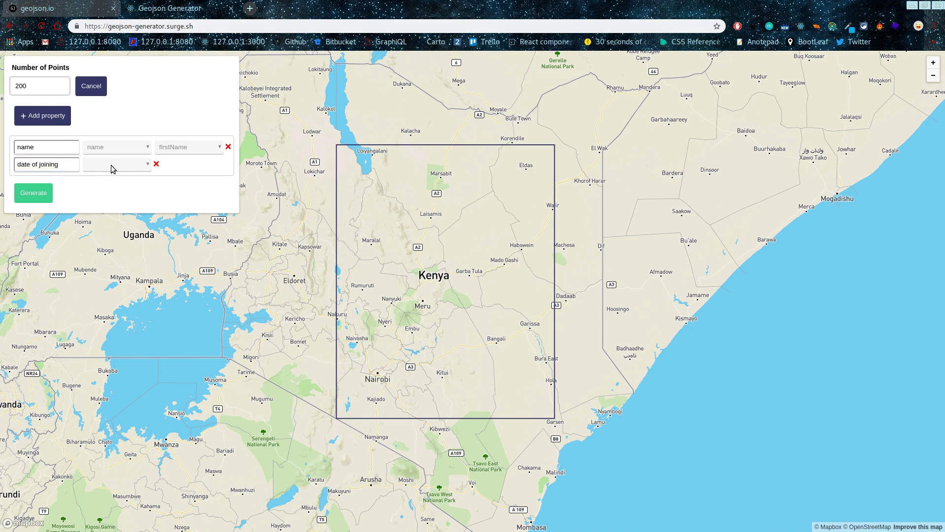
left_click(96, 223)
left_click(196, 166)
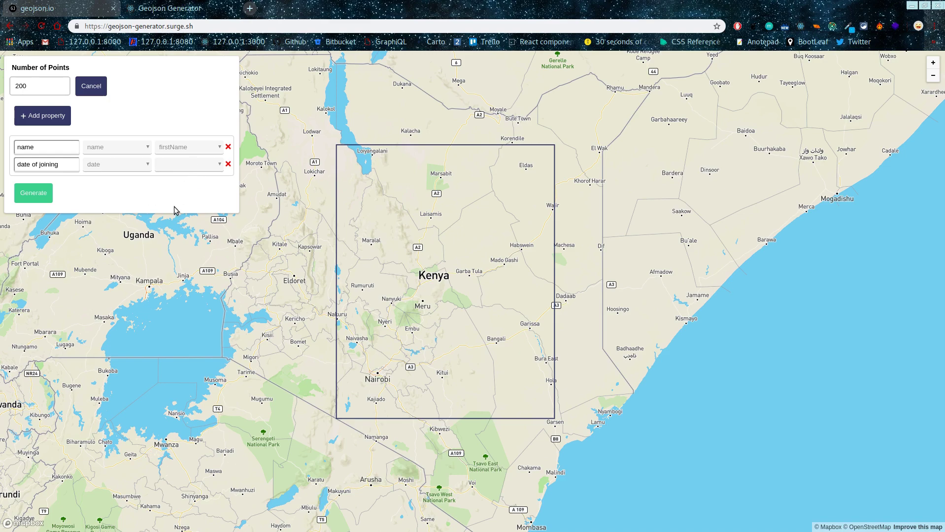
left_click(175, 207)
left_click(33, 194)
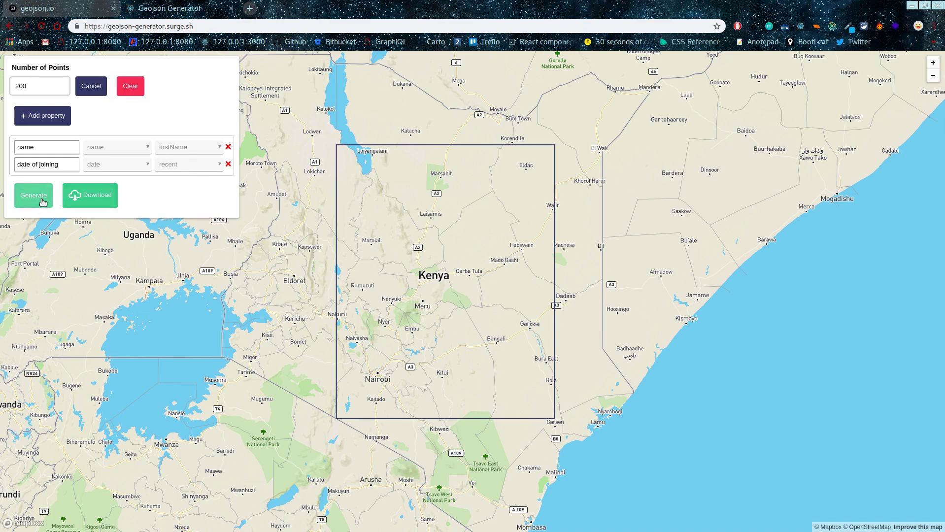
scroll(490, 276, "up", 2)
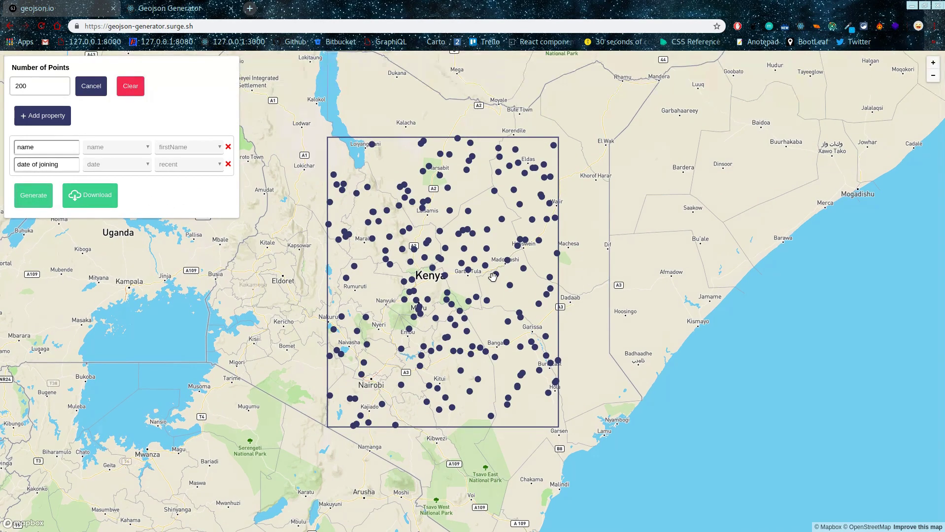
Step: Examine the name and date of joining attributes of several generated points on the map
left_click(459, 261)
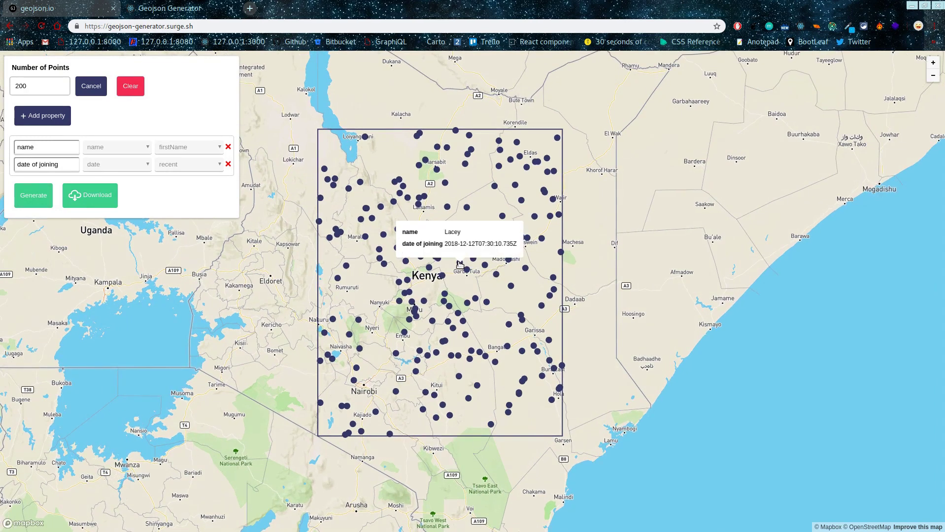
double_click(409, 231)
double_click(431, 244)
triple_click(498, 244)
triple_click(498, 245)
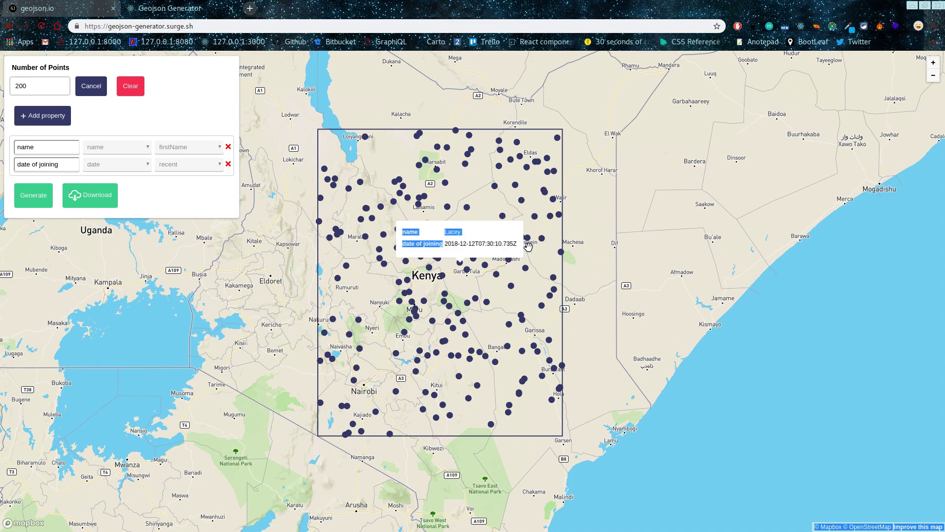
triple_click(498, 244)
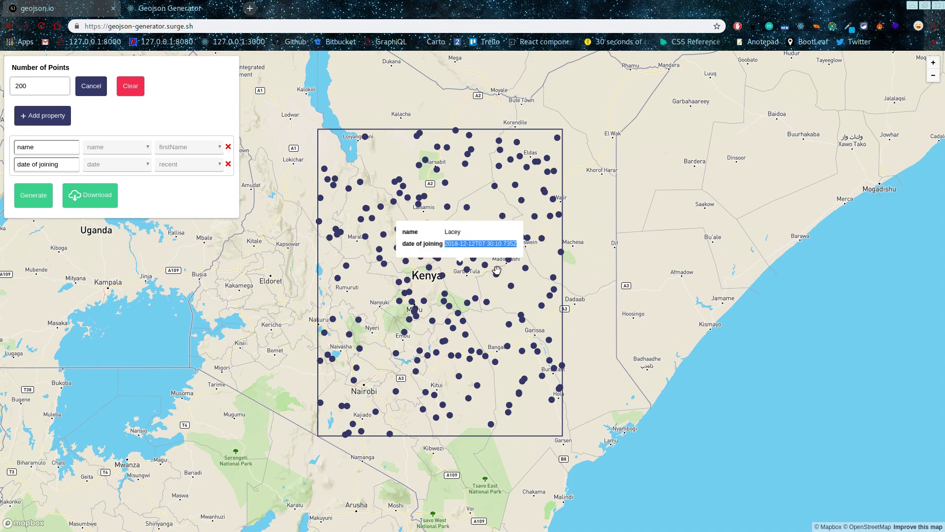
left_click(492, 327)
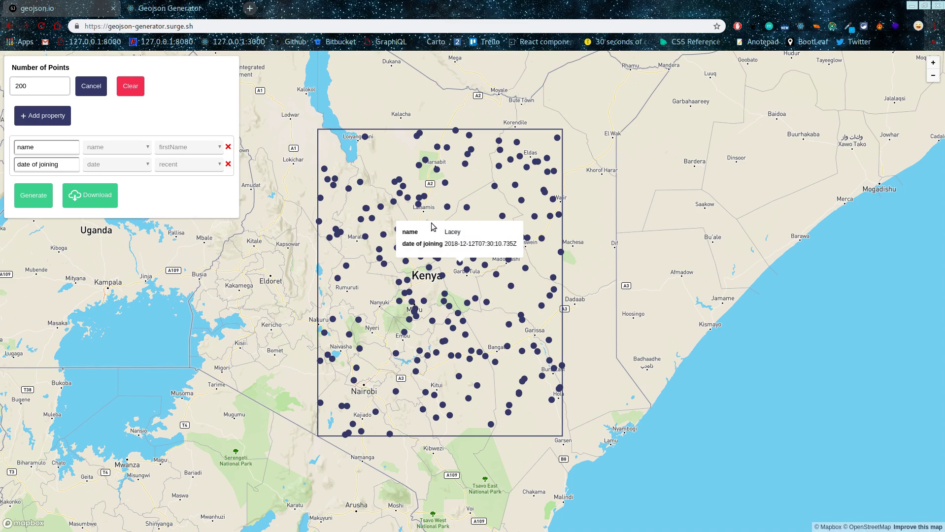
left_click(393, 201)
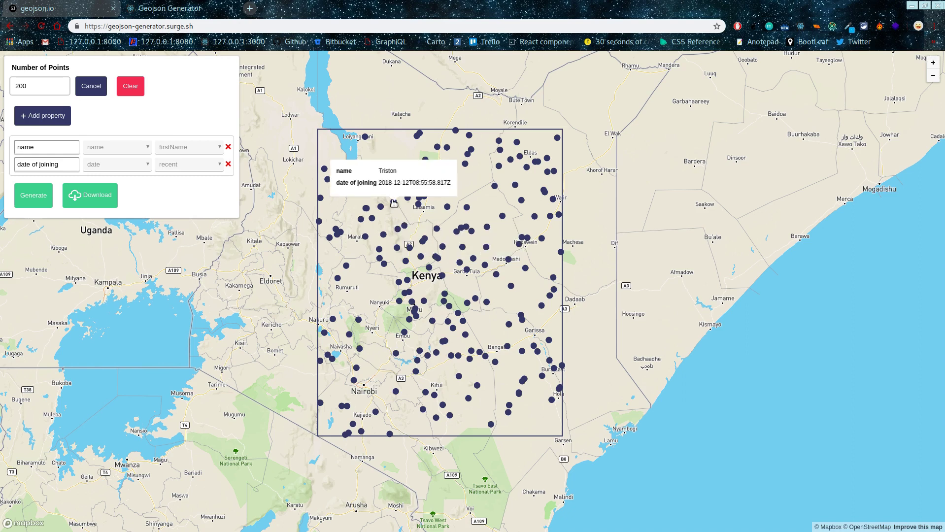
left_click(542, 238)
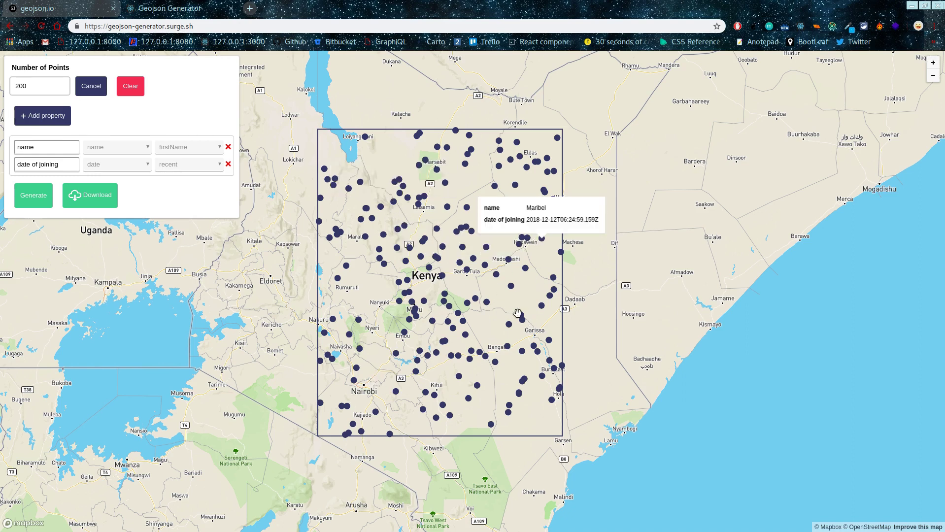
scroll(518, 313, "up", 3)
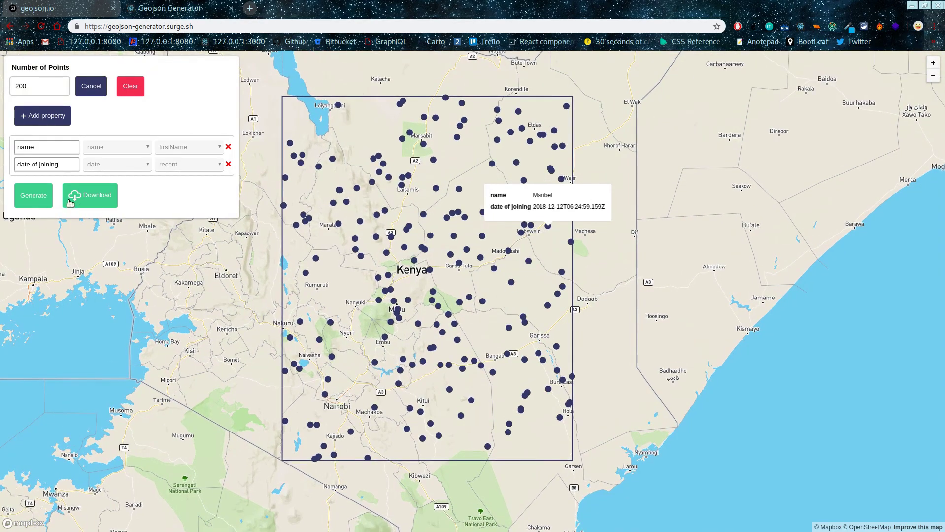
Step: Regenerate the random points several times within the same extent
left_click(27, 199)
left_click(28, 199)
left_click(31, 200)
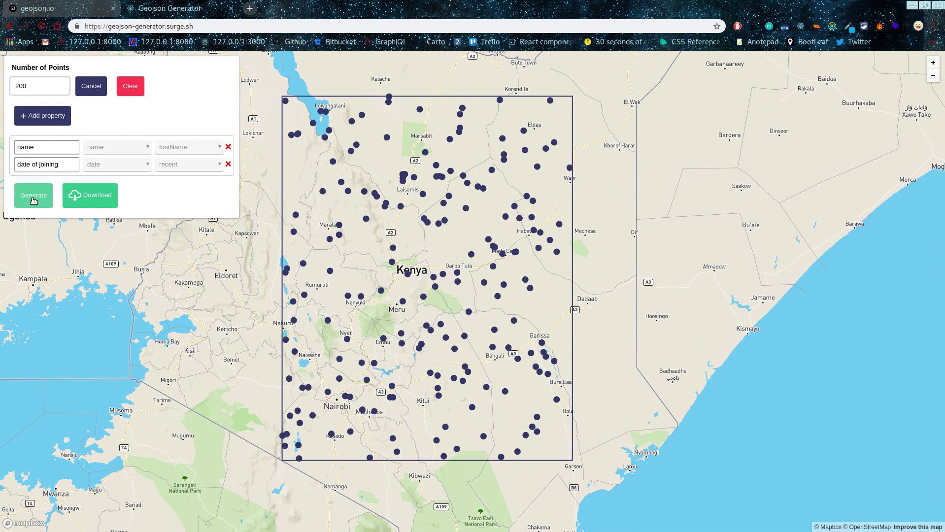
left_click(34, 200)
Step: Reduce the number of points to 20, regenerate them, and try to download the result
left_click(27, 92)
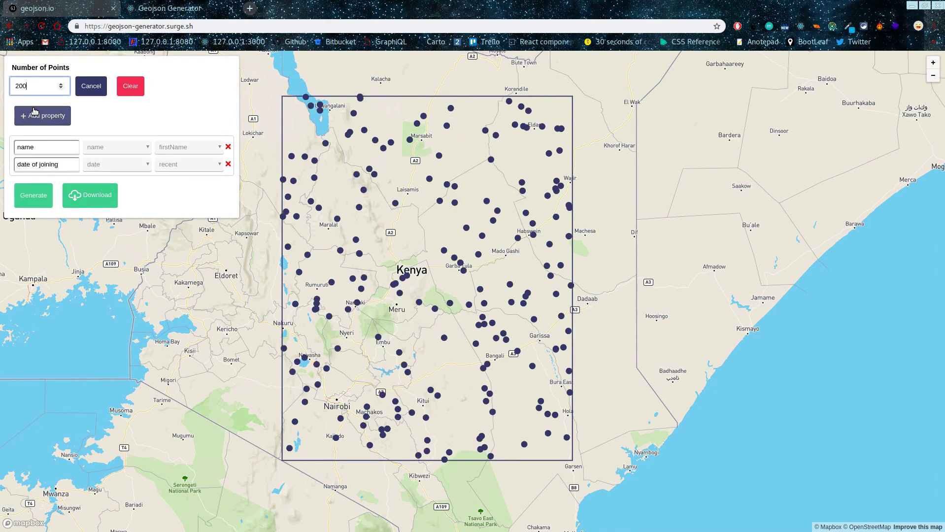
key("BackSpace")
left_click(34, 198)
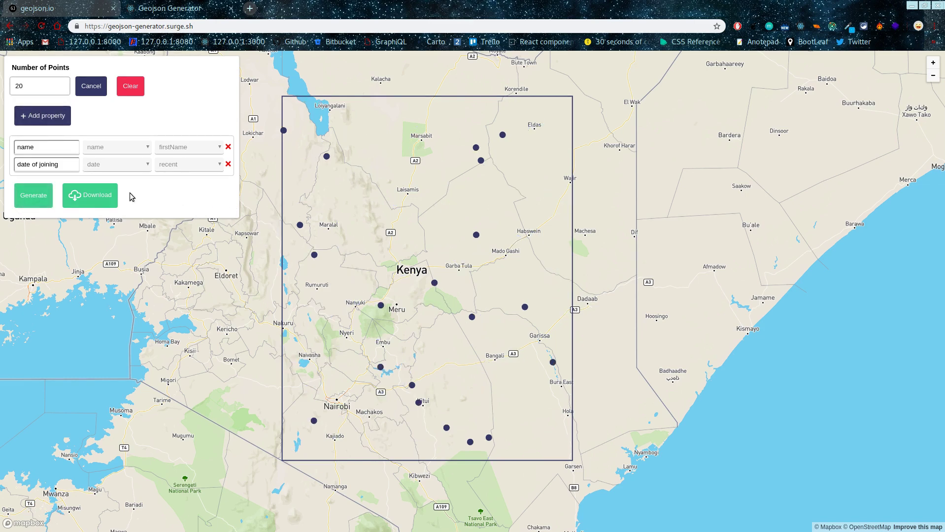
left_click(105, 195)
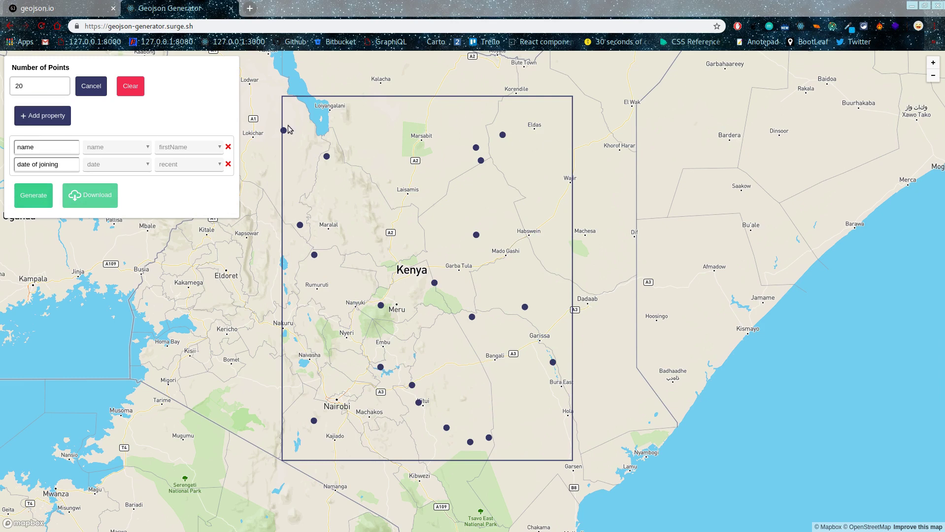
Step: Set the number of points to 100, regenerate them, and download the result as data.geojson
left_click(41, 87)
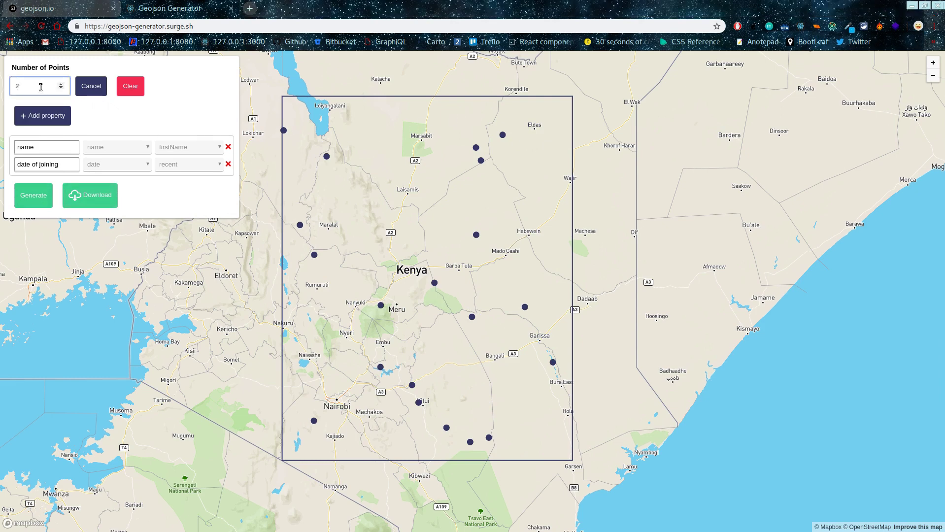
type("100")
left_click(33, 202)
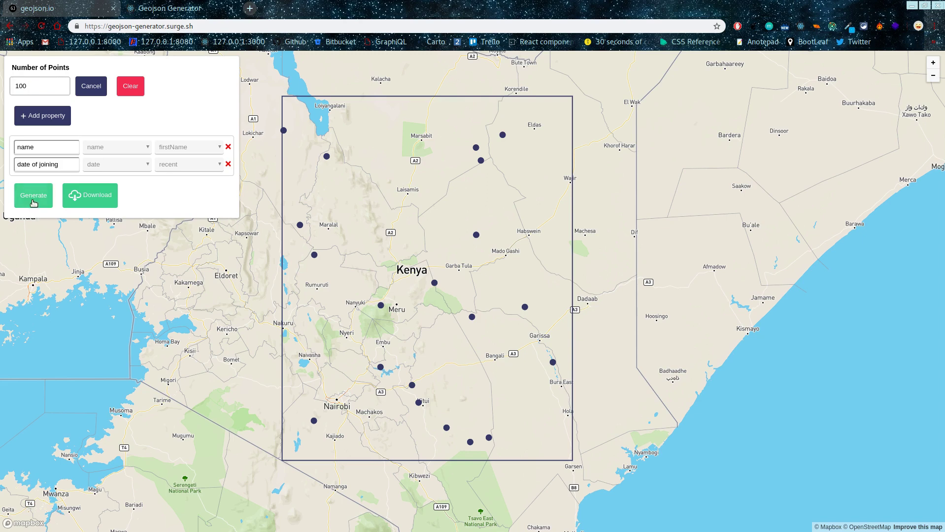
left_click(100, 199)
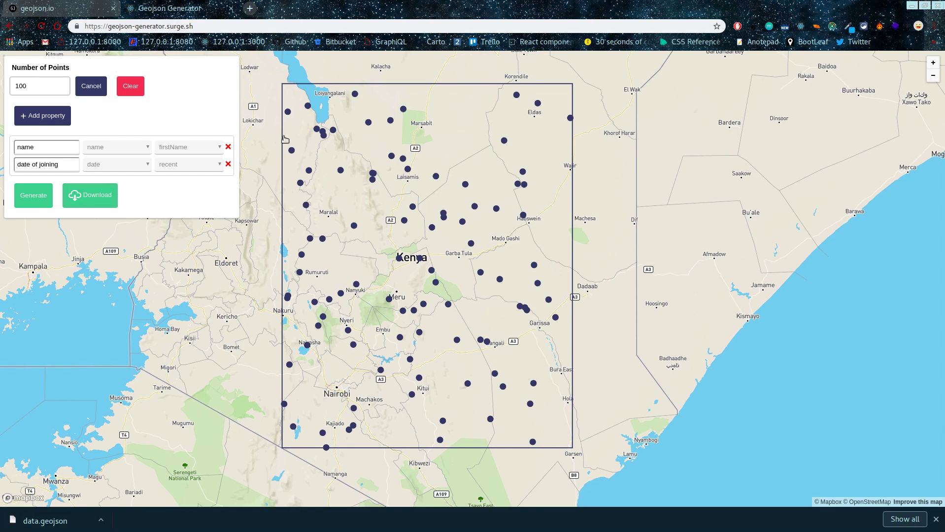
Step: Switch to geojson.io and import the downloaded data.geojson file into the current map
key("ctrl+shift+Tab")
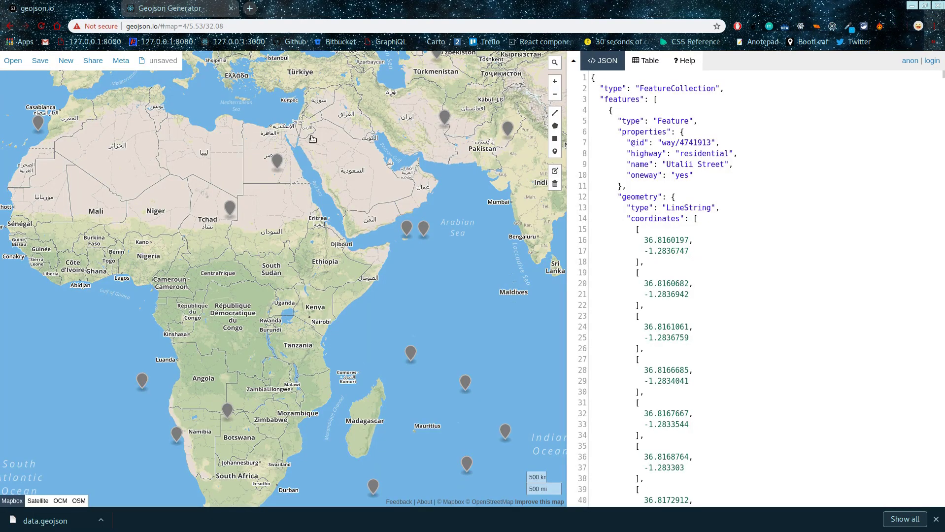
mouse_move(13, 61)
left_click(13, 79)
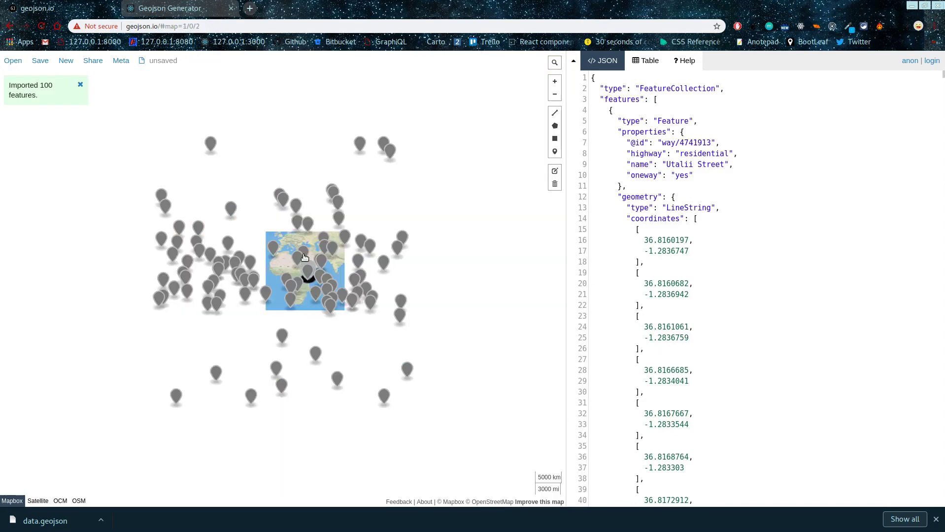
Step: Examine the imported random points over Kenya on the map and open one point's properties, including its date of joining
scroll(305, 257, "up", 4)
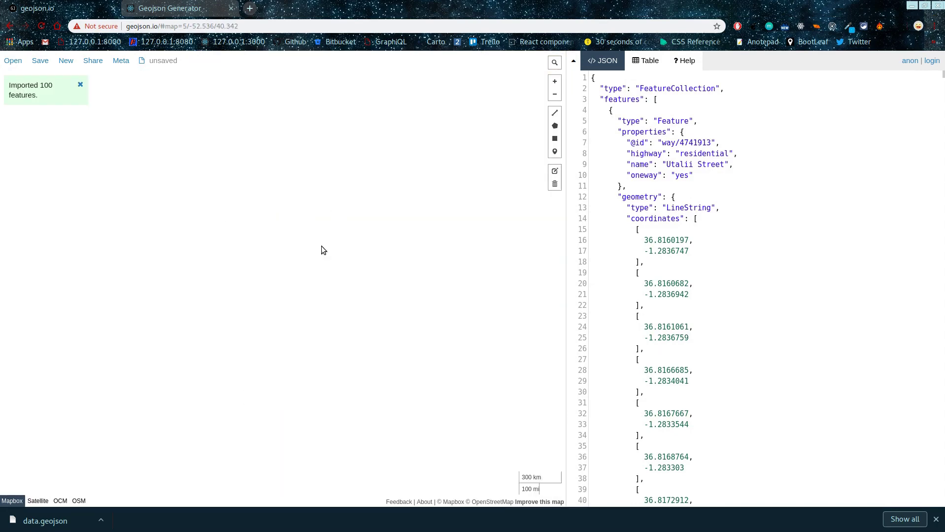
scroll(322, 250, "up", 4)
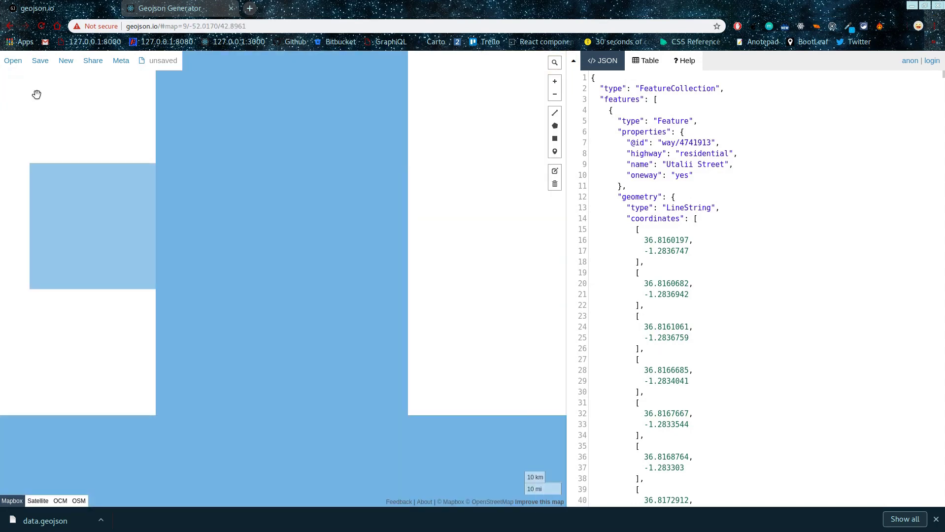
scroll(318, 215, "down", 1)
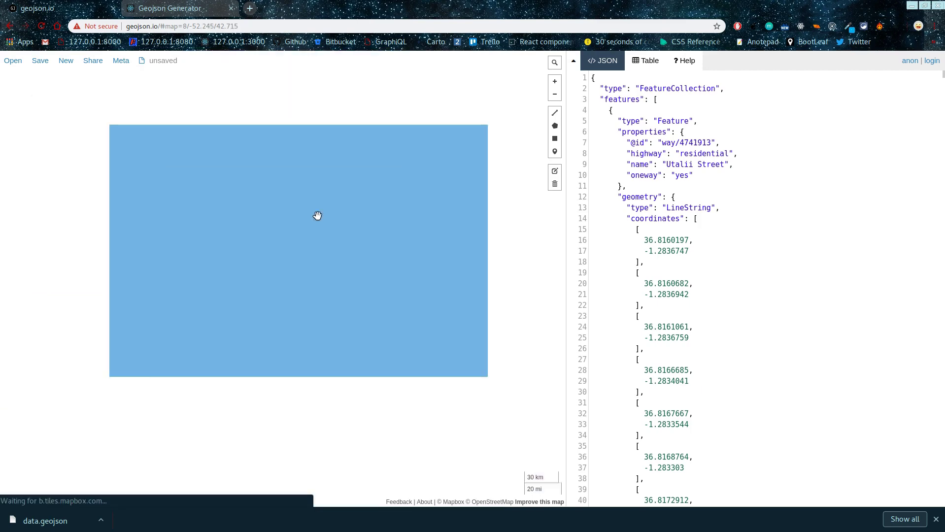
scroll(317, 215, "down", 4)
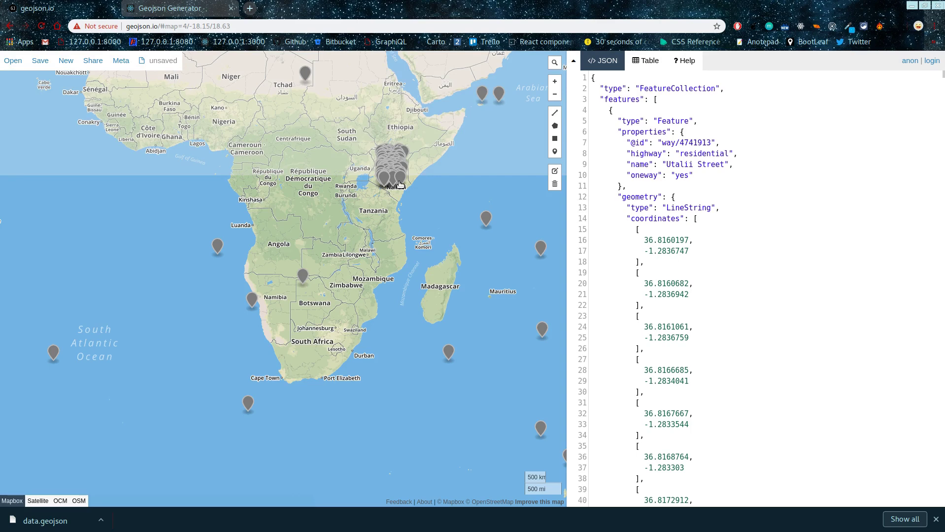
scroll(399, 184, "up", 2)
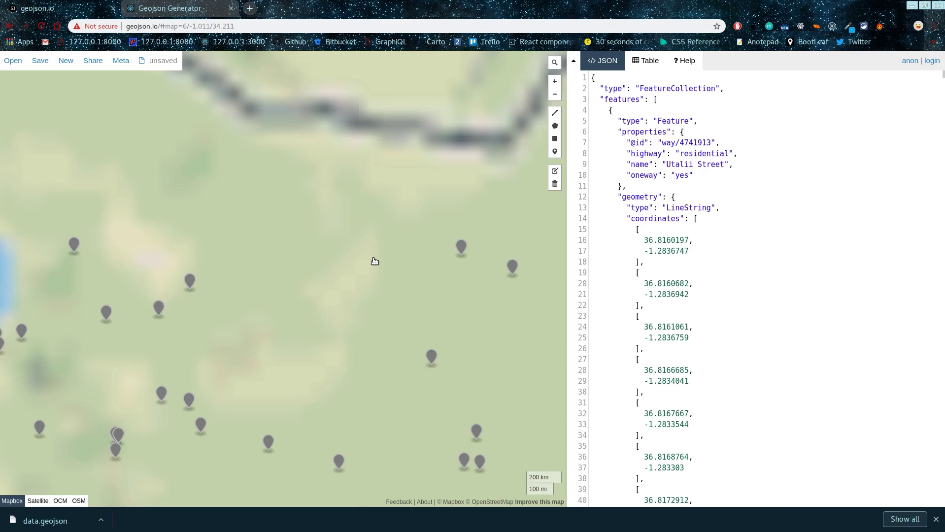
scroll(375, 260, "up", 1)
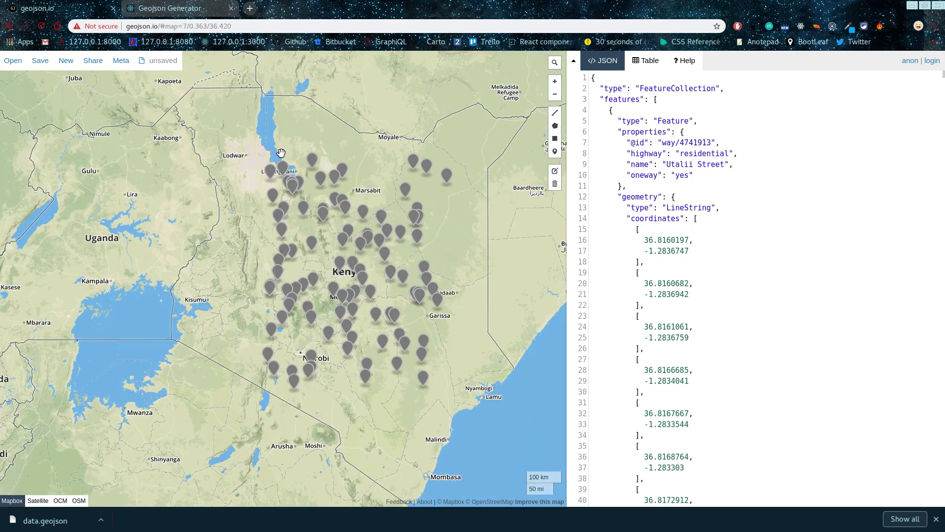
left_click(403, 277)
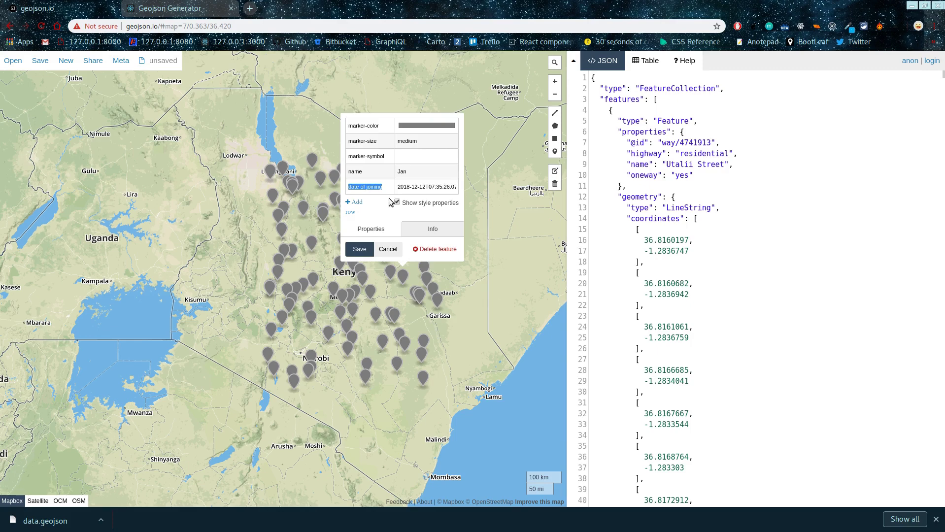
Step: Switch to the Geojson Generator page, select its web address, and open a new browser tab
left_click(209, 10)
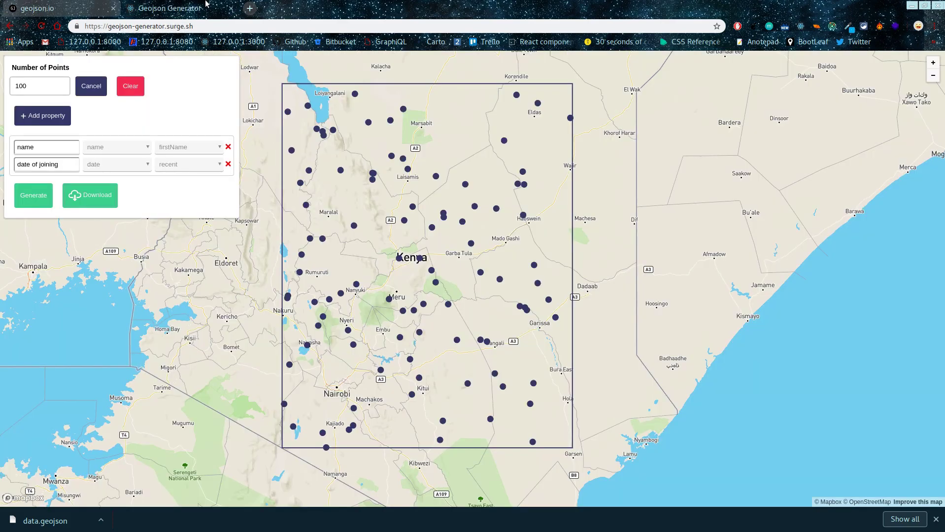
left_click(117, 27)
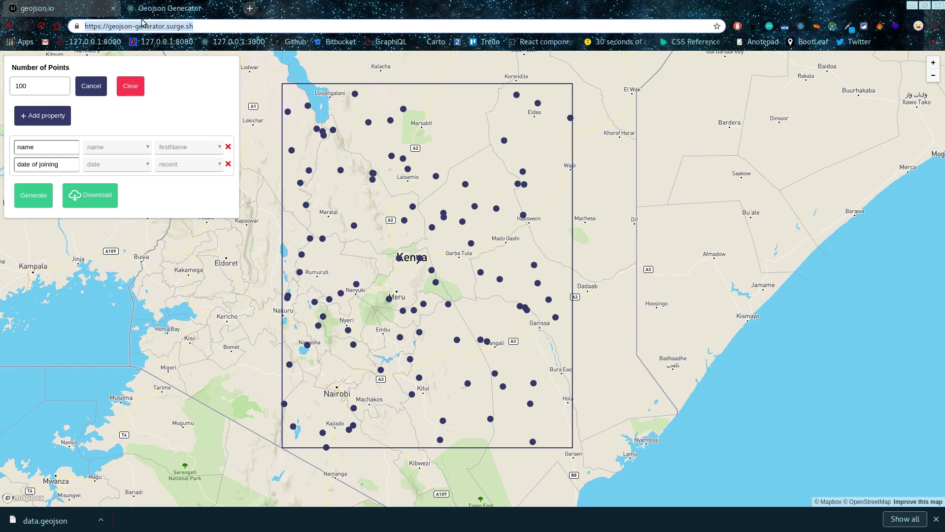
left_click(250, 9)
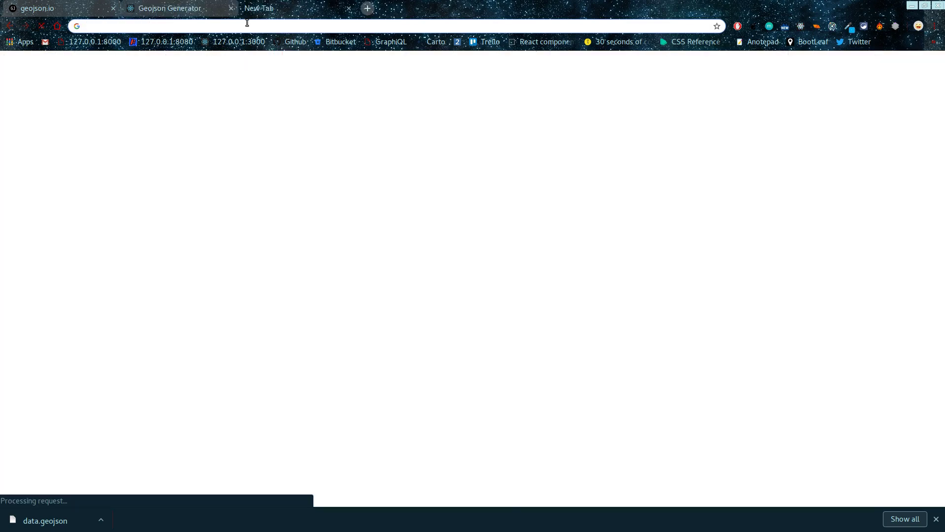
type("geoj")
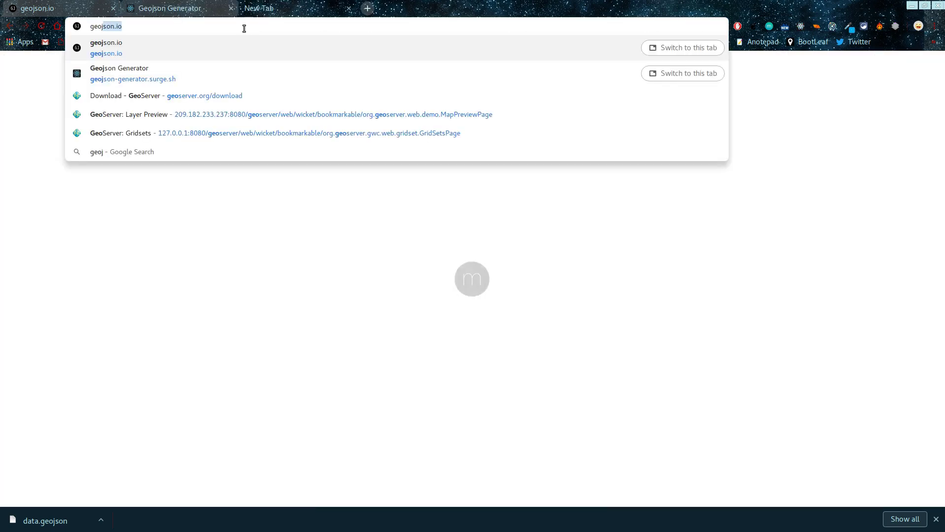
type("on")
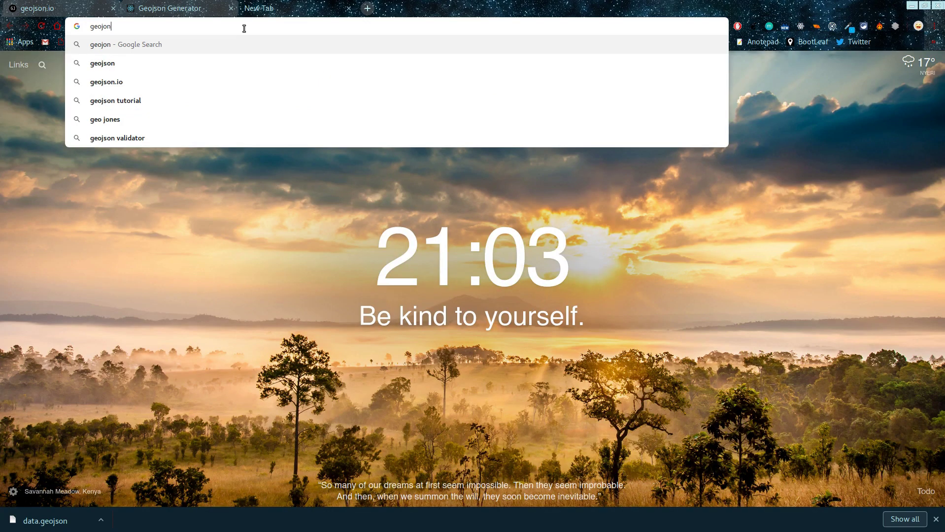
key("BackSpace")
key("Escape")
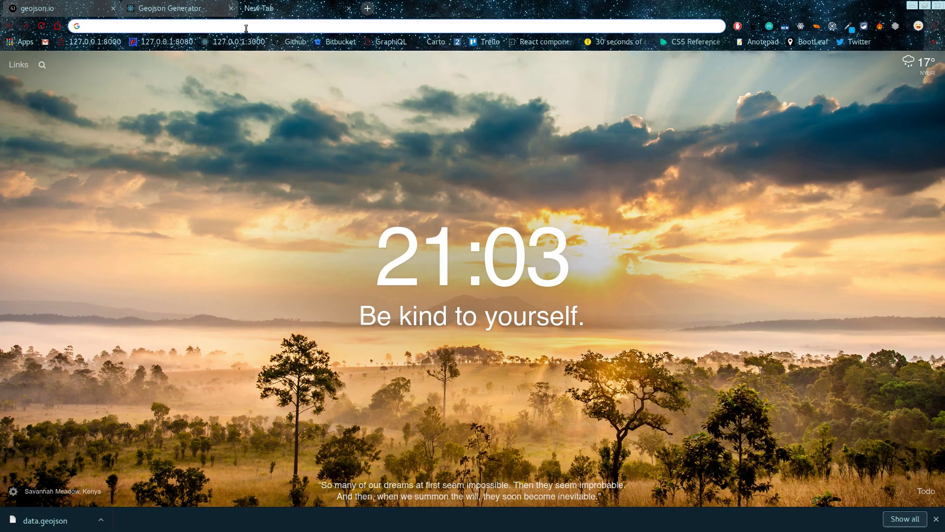
Step: Go to GitHub and open the pinned geojson-random-generator repository from the profile page
left_click(291, 41)
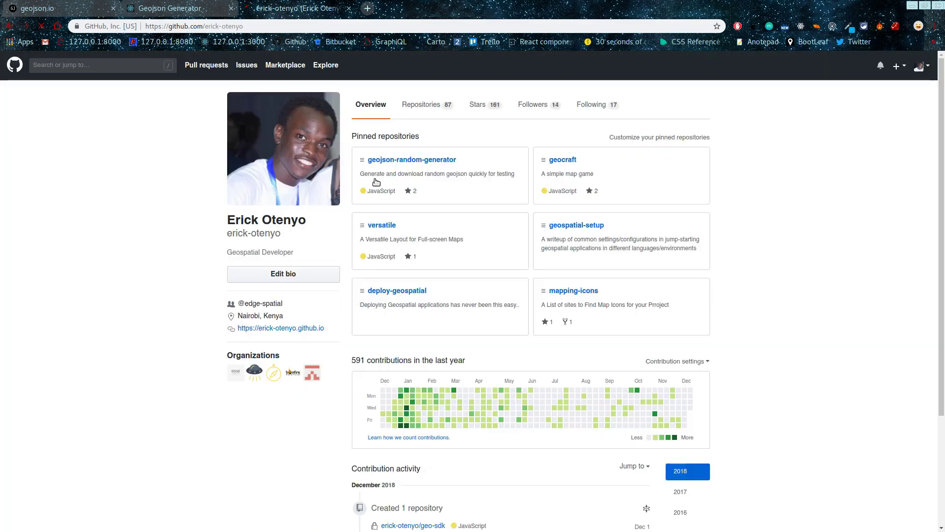
left_click(394, 160)
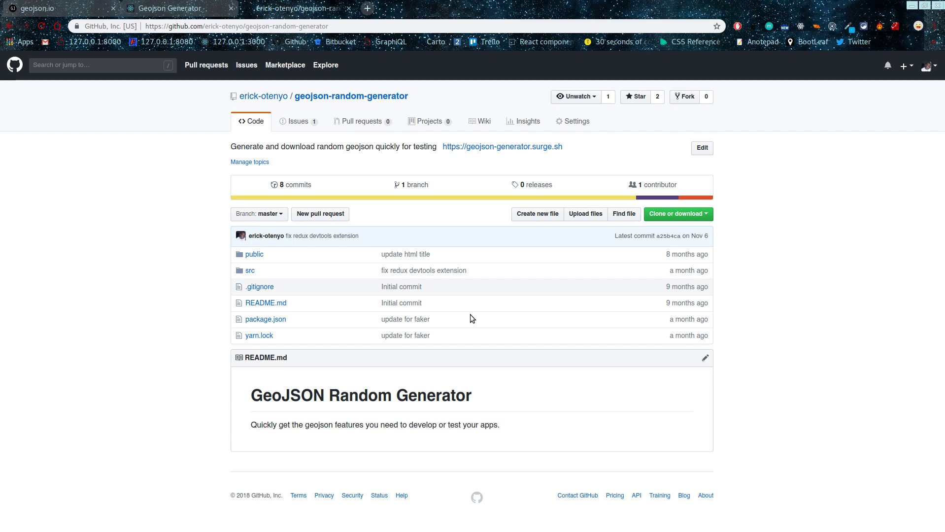
key("ctrl+1")
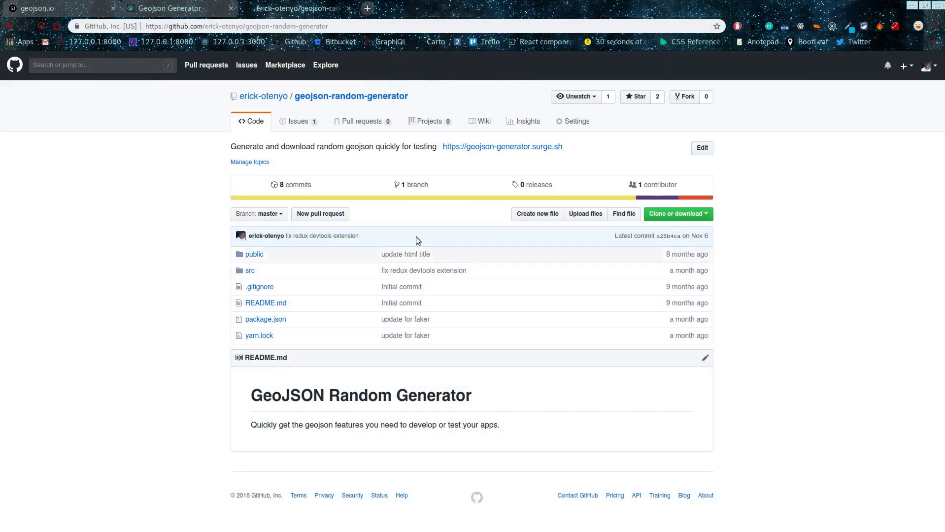
Step: Search the web for "mapbox studio" in a new browser tab and open the official Mapbox Studio page
left_click(368, 9)
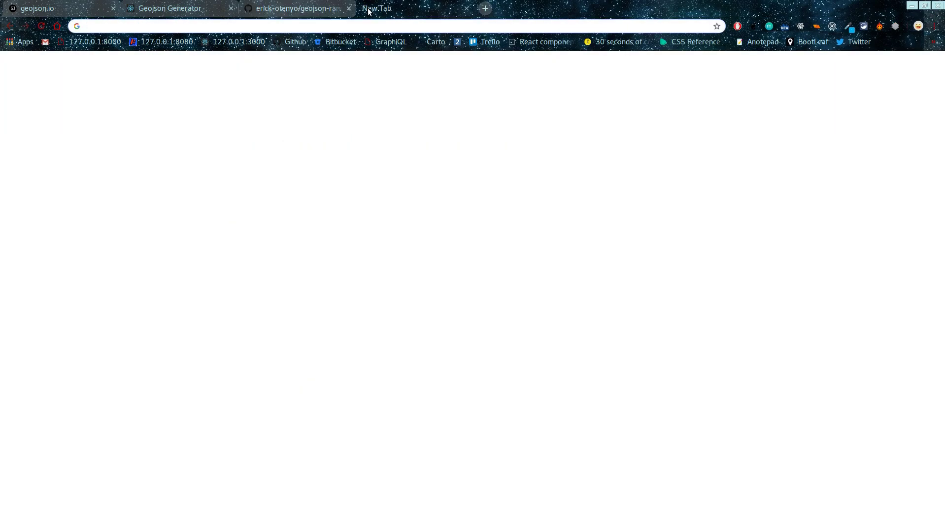
type("mapbox studio")
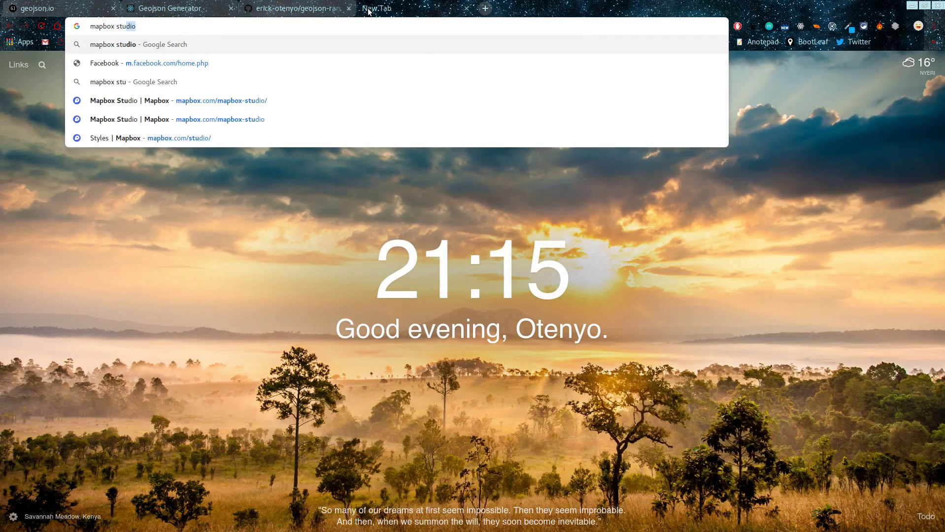
key("Return")
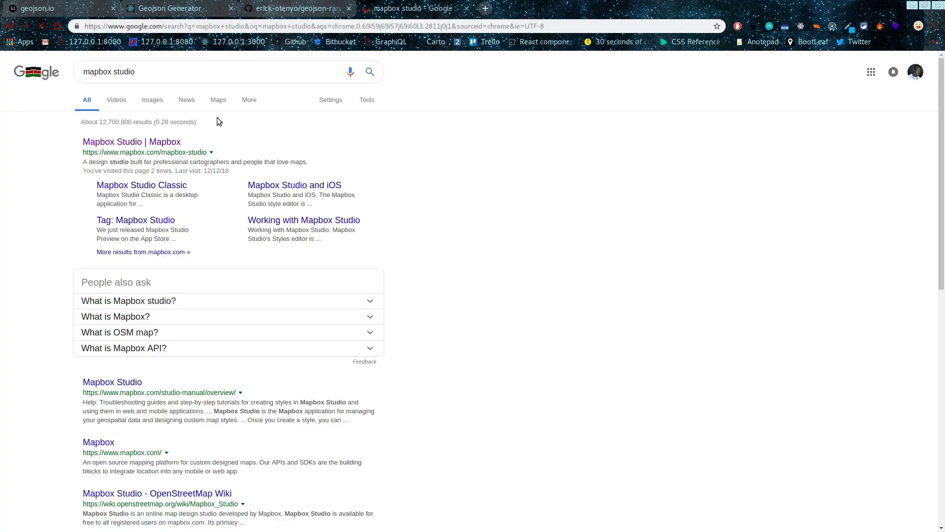
left_click(165, 142)
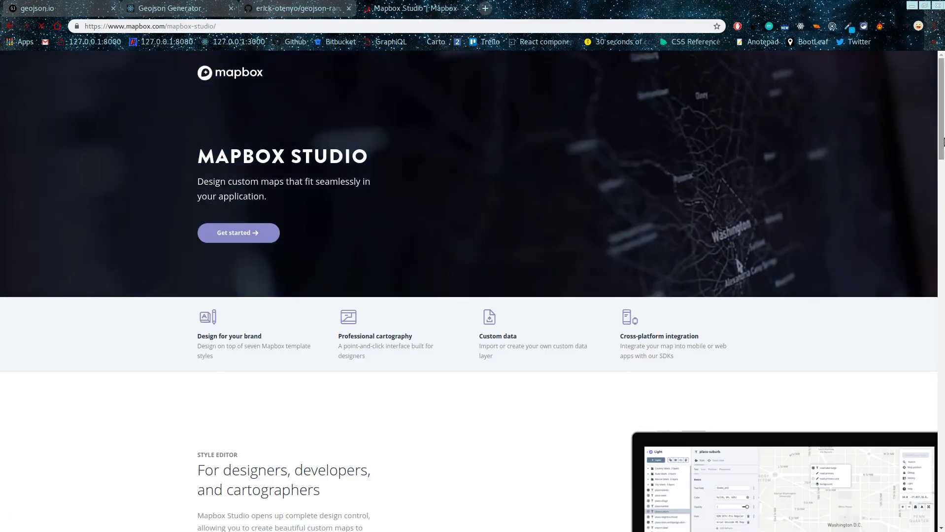
Step: Read through the Mapbox Studio product page, including its style editor section for designers, developers and cartographers
scroll(942, 73, "down", 10)
scroll(942, 73, "up", 10)
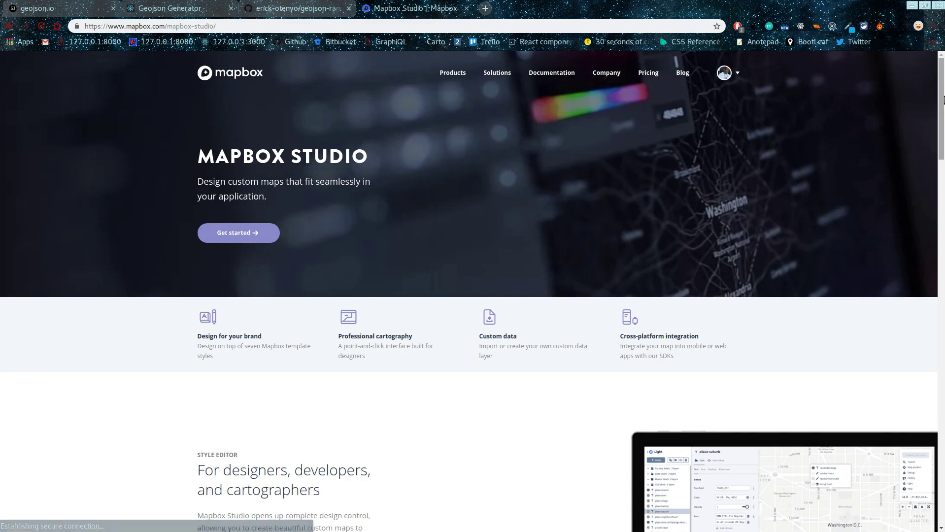
scroll(942, 123, "down", 2)
scroll(943, 122, "down", 4)
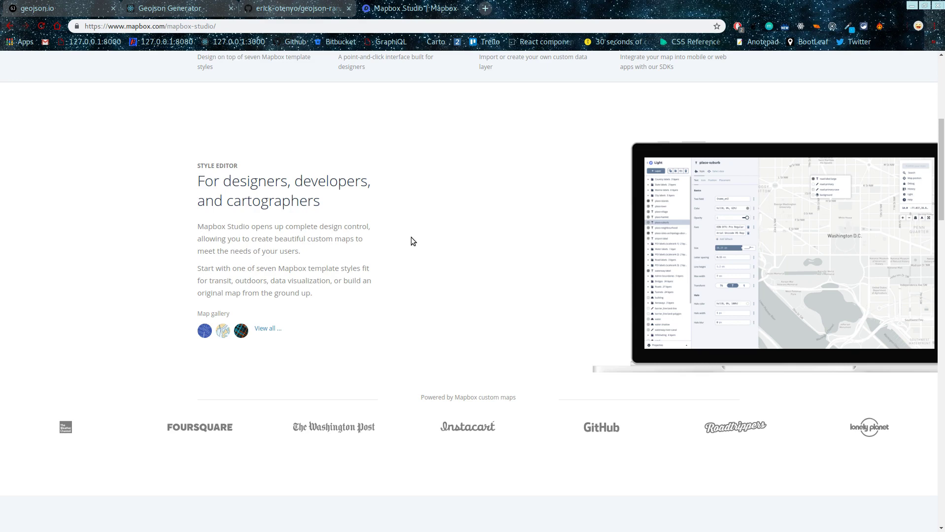
scroll(942, 235, "down", 5)
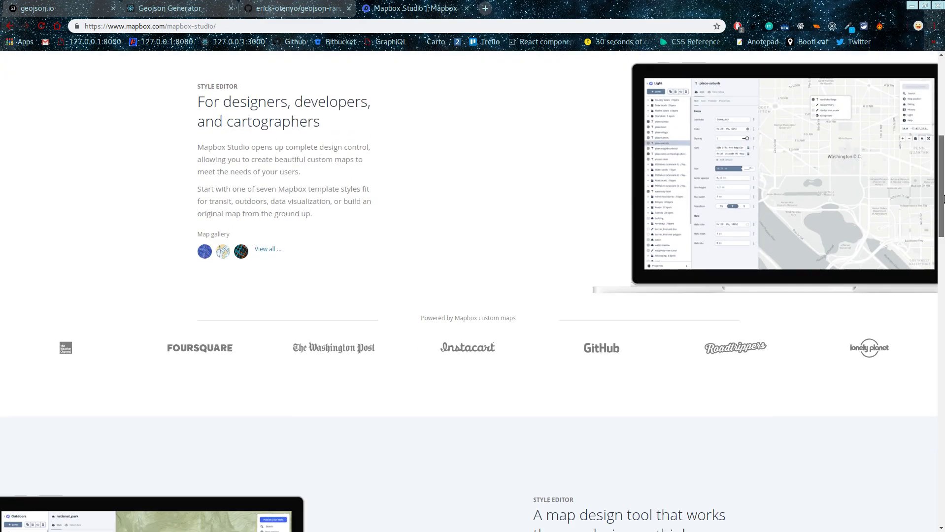
left_click_drag(942, 235, 942, 147)
scroll(325, 148, "up", 3)
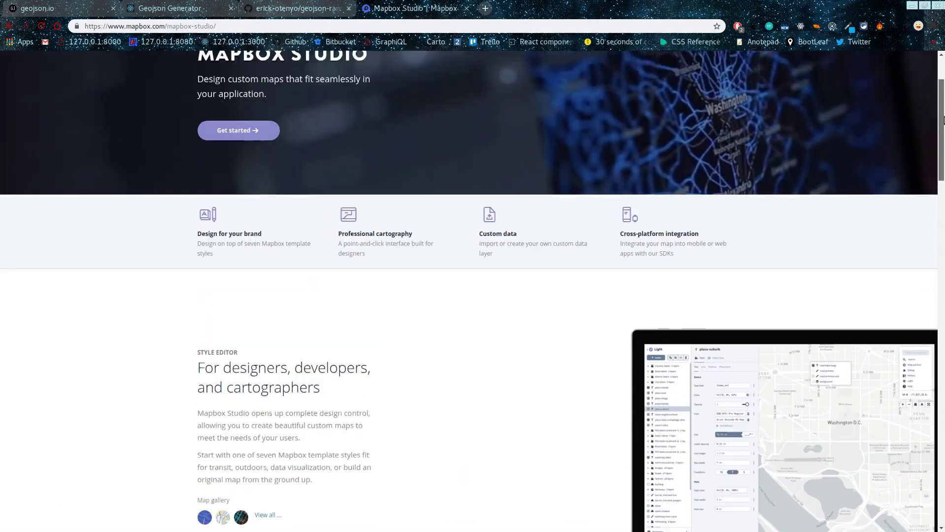
Step: Get started with Mapbox Studio, review the list of existing styles, and create a new style from the recommended Basic template
left_click(247, 232)
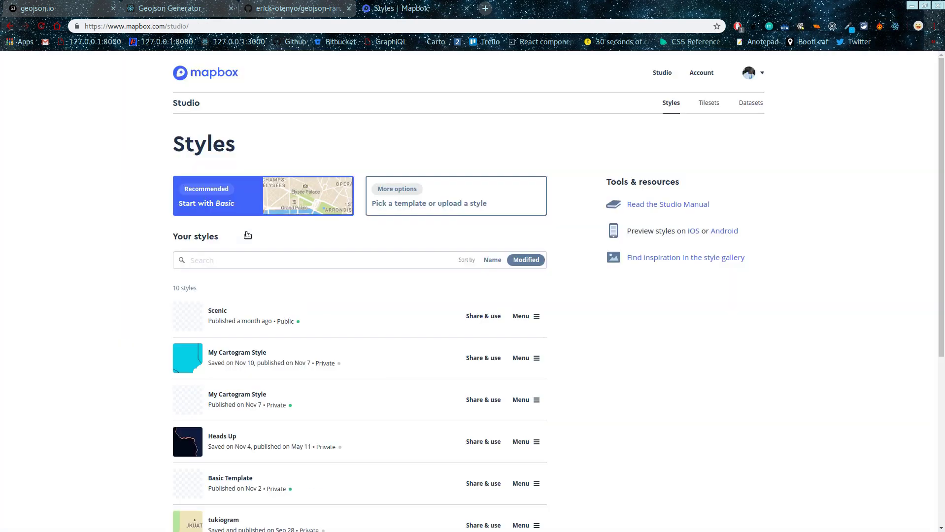
scroll(313, 291, "down", 10)
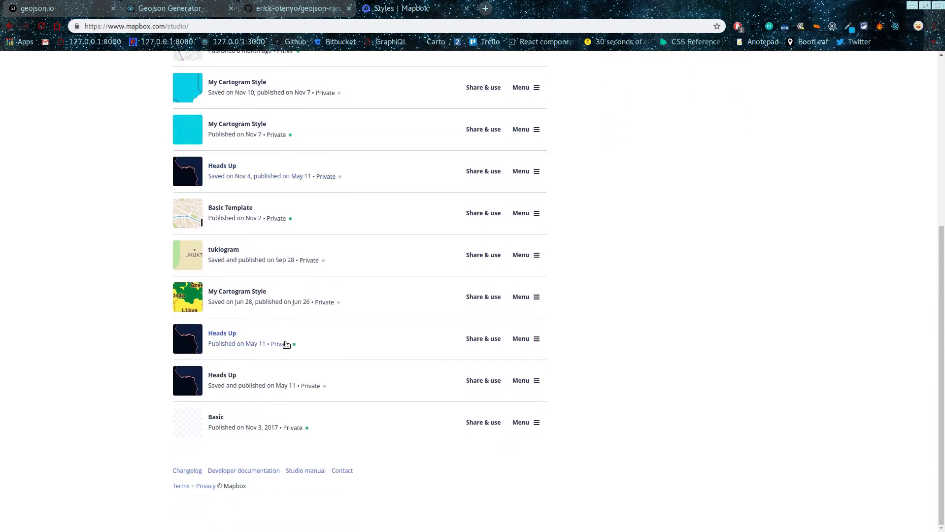
scroll(286, 344, "up", 6)
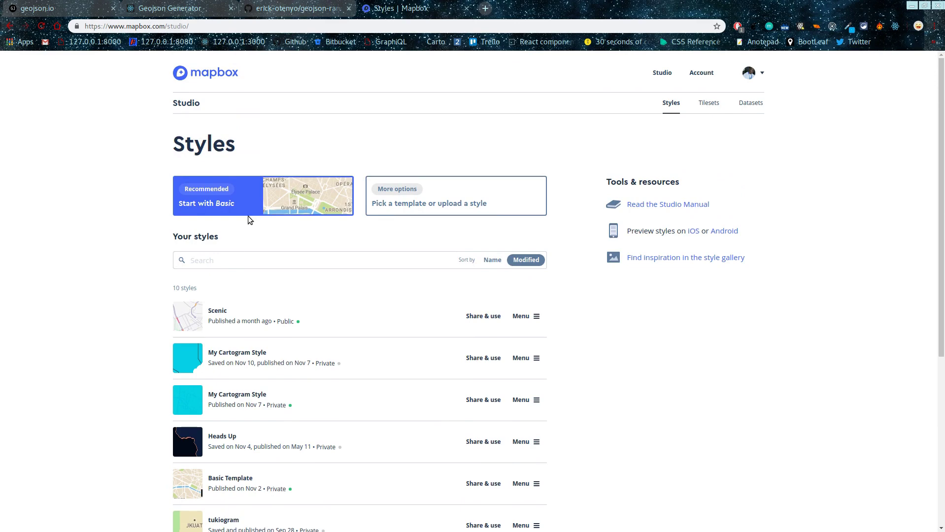
left_click(218, 204)
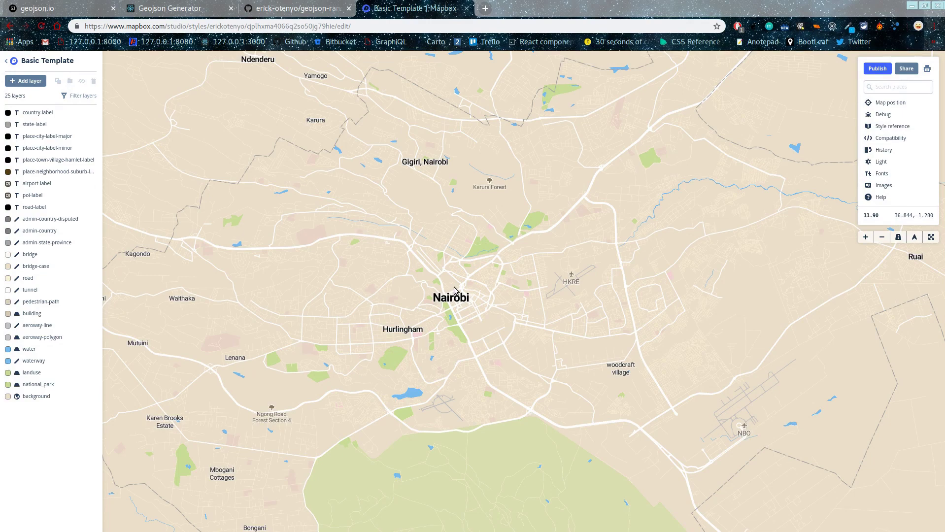
Step: Examine the Basic Template style's map around Nairobi at different zoom levels, including its roads, labels and parks
scroll(519, 285, "down", 1)
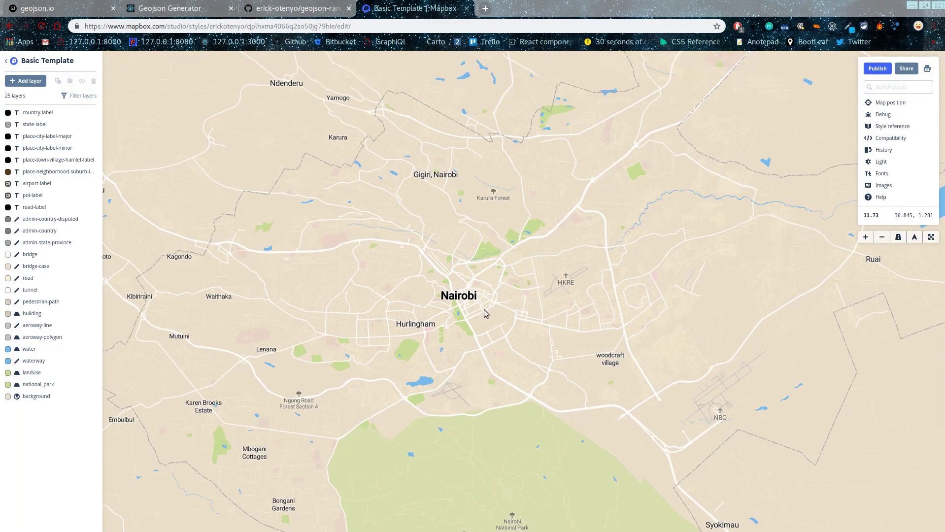
scroll(479, 311, "up", 2)
scroll(458, 300, "up", 5)
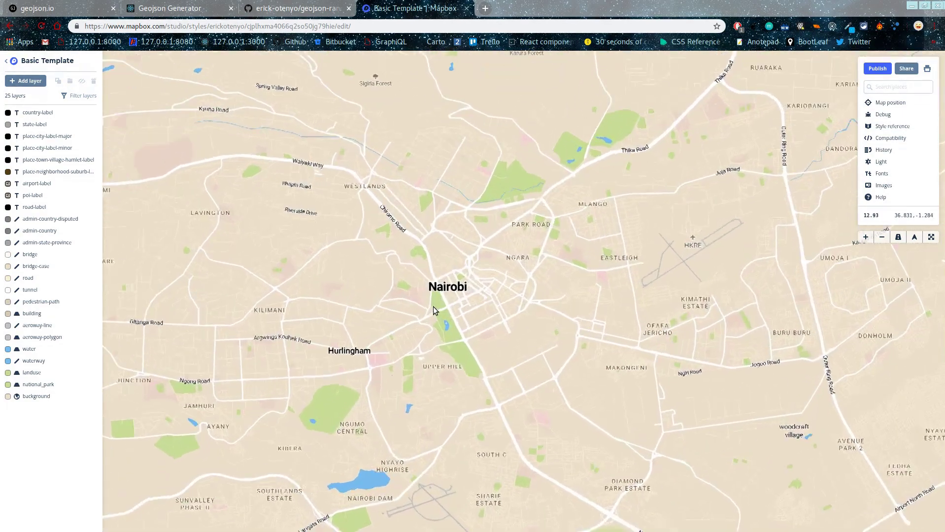
scroll(433, 309, "up", 1)
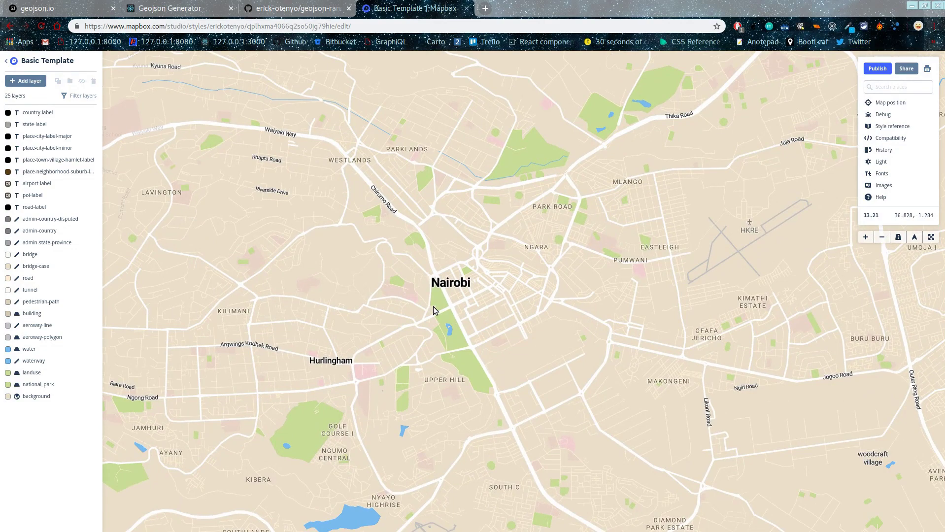
left_click_drag(325, 298, 486, 317)
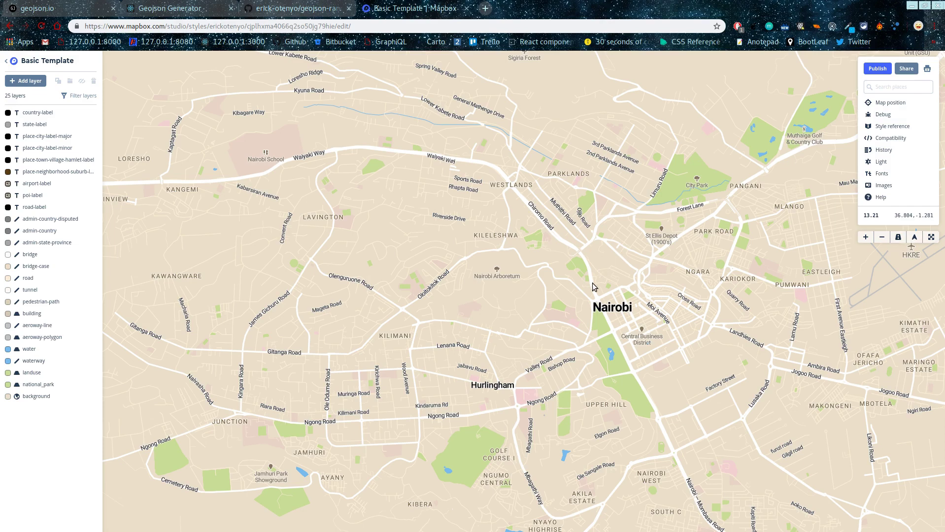
left_click_drag(593, 334, 578, 250)
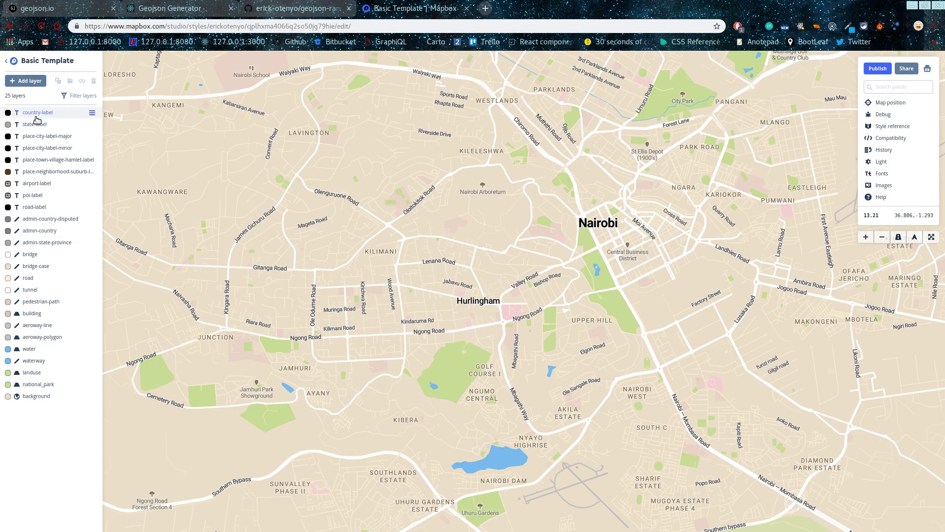
scroll(554, 252, "down", 2)
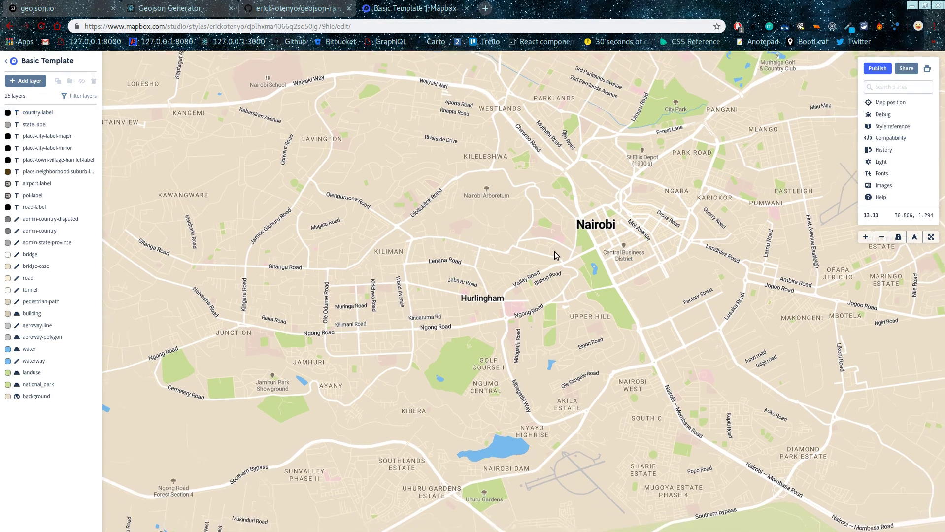
left_click_drag(551, 252, 525, 293)
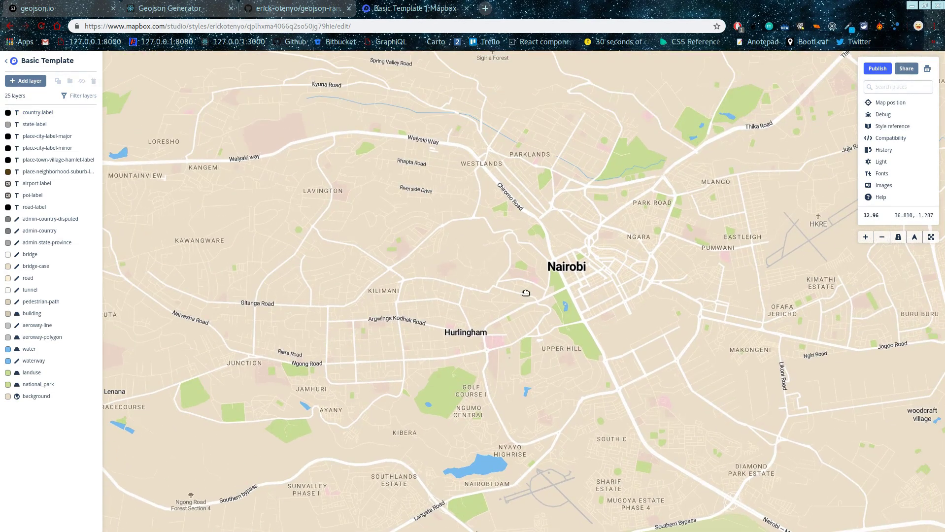
Step: Recolour the road layer's street, street_limited, service, track and link classes to red, hsl(3, 52%, 49%)
scroll(366, 310, "up", 2)
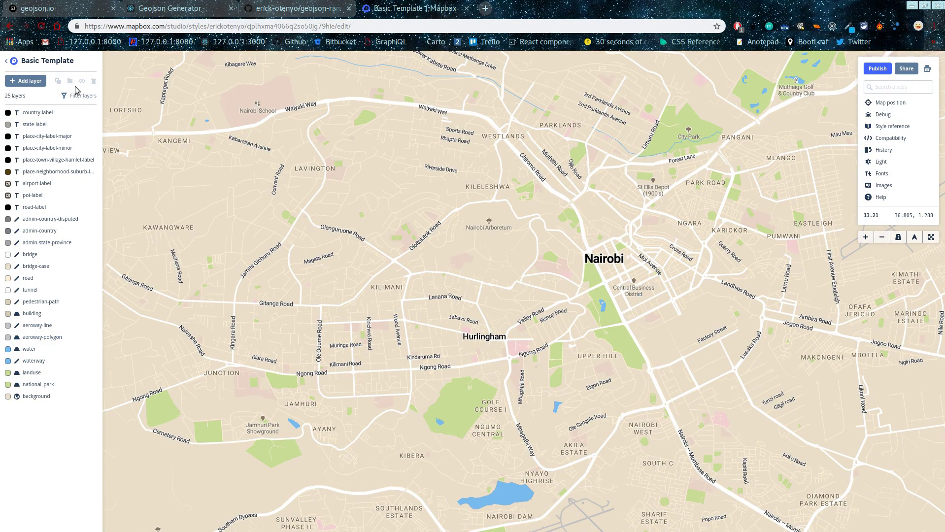
left_click(28, 282)
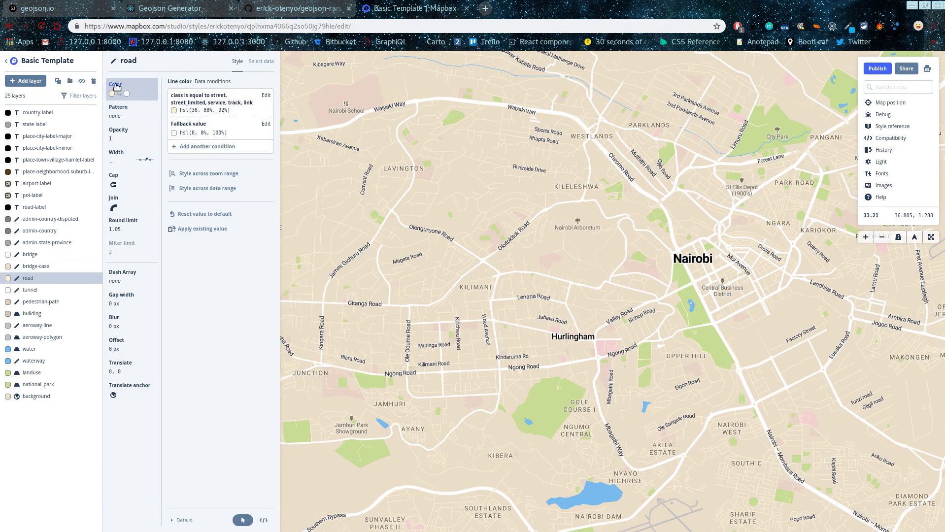
left_click(212, 101)
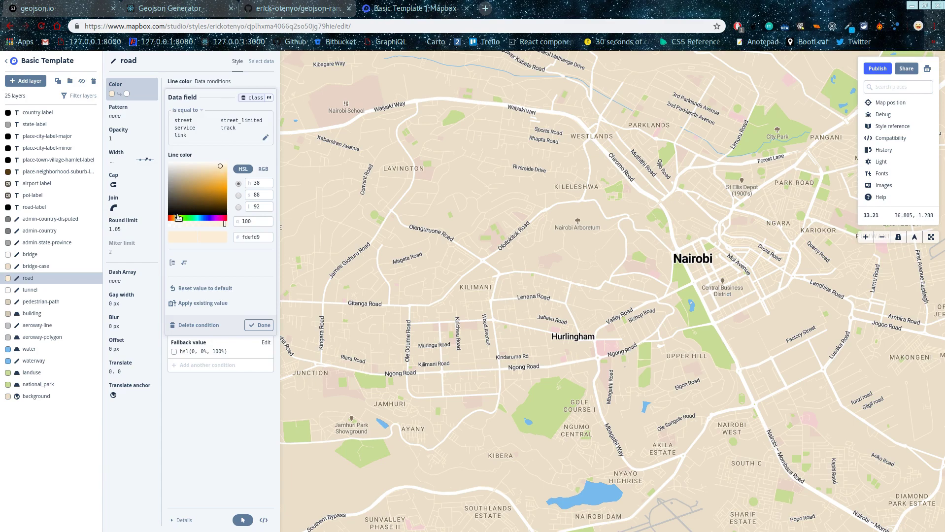
left_click_drag(178, 218, 171, 218)
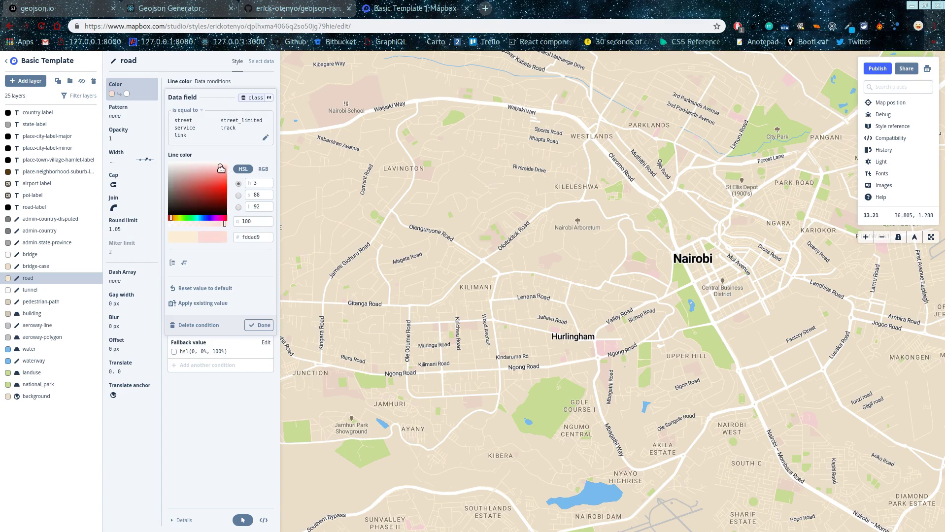
left_click_drag(220, 168, 211, 175)
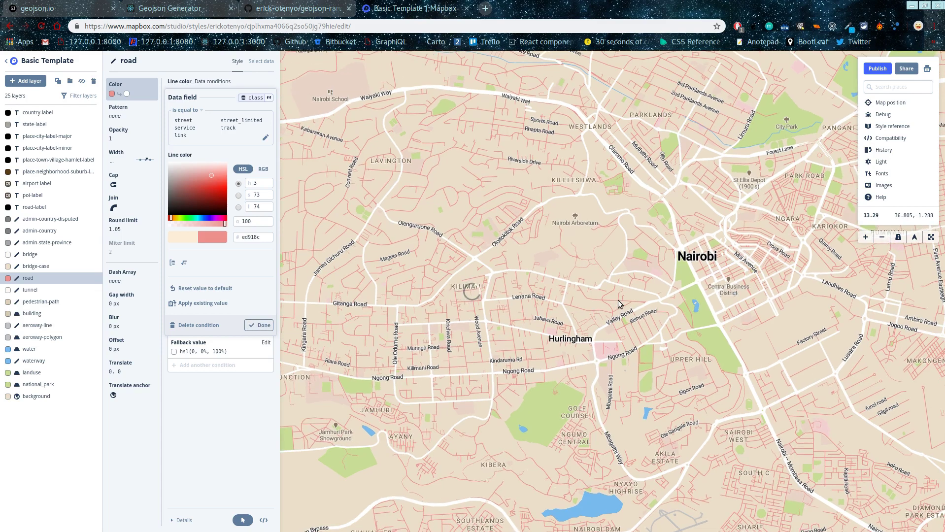
left_click_drag(211, 175, 199, 191)
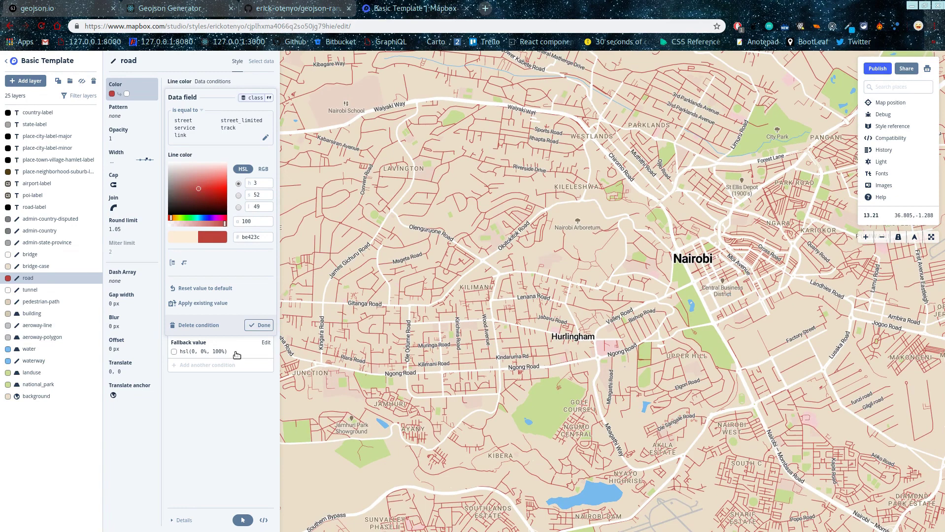
left_click(259, 326)
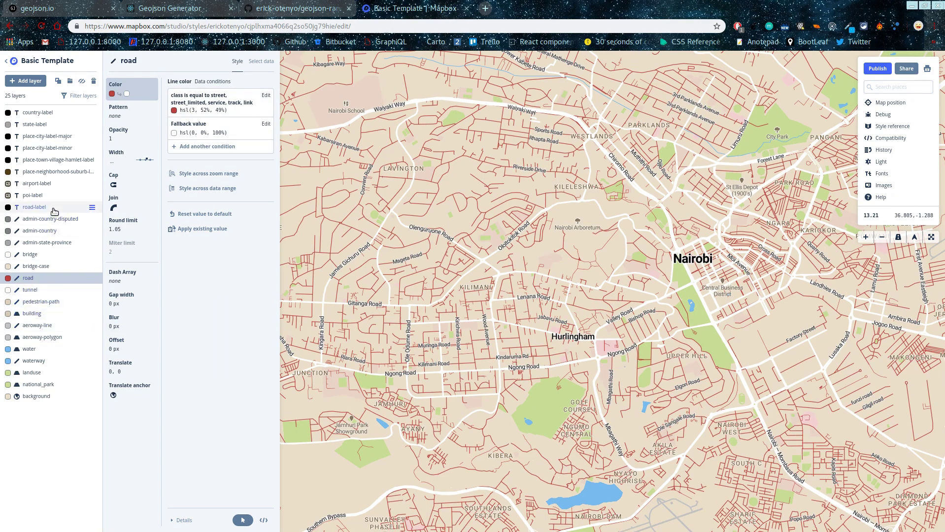
Step: Change the road-label layer's text color to a dark green with hue 137
scroll(407, 347, "up", 5)
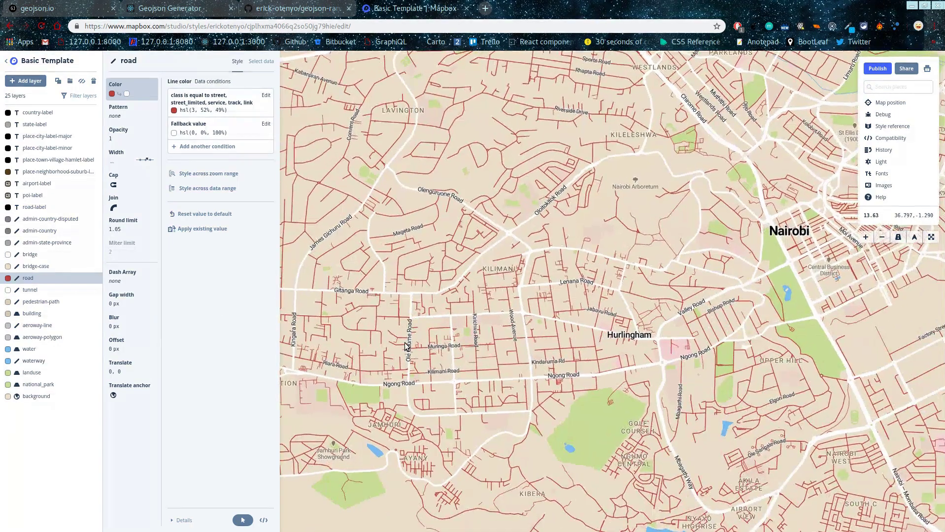
scroll(406, 347, "up", 2)
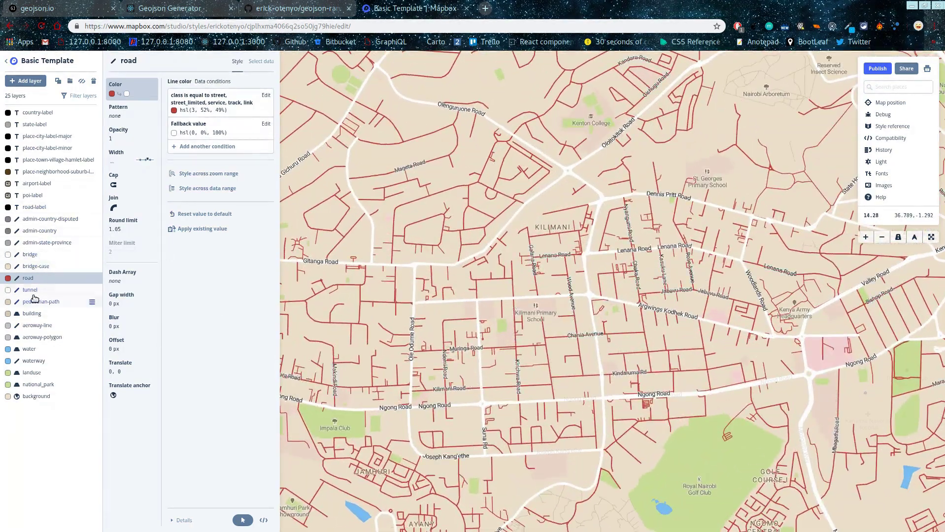
left_click(41, 208)
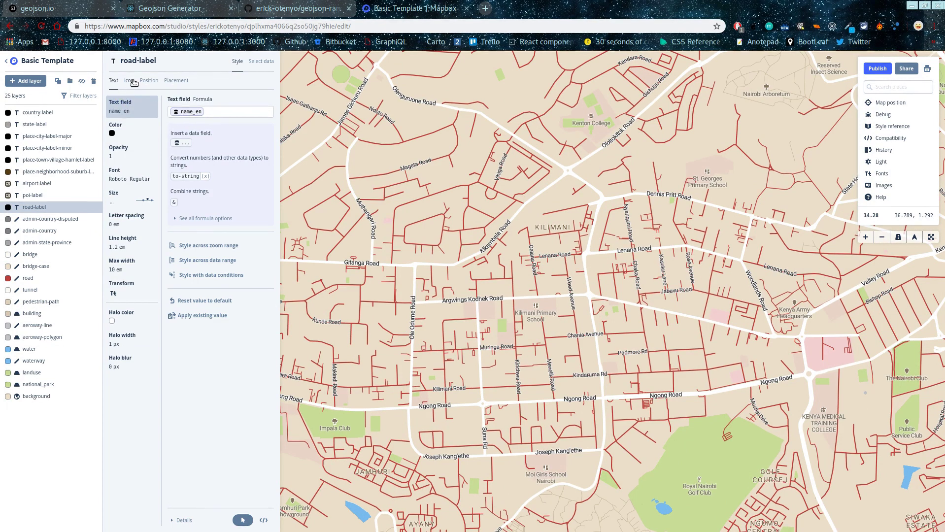
left_click(114, 132)
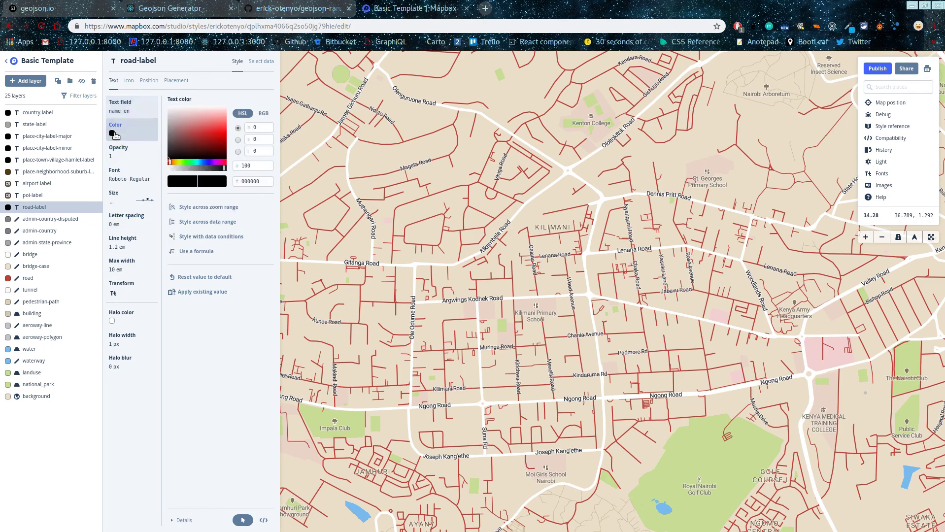
left_click(204, 140)
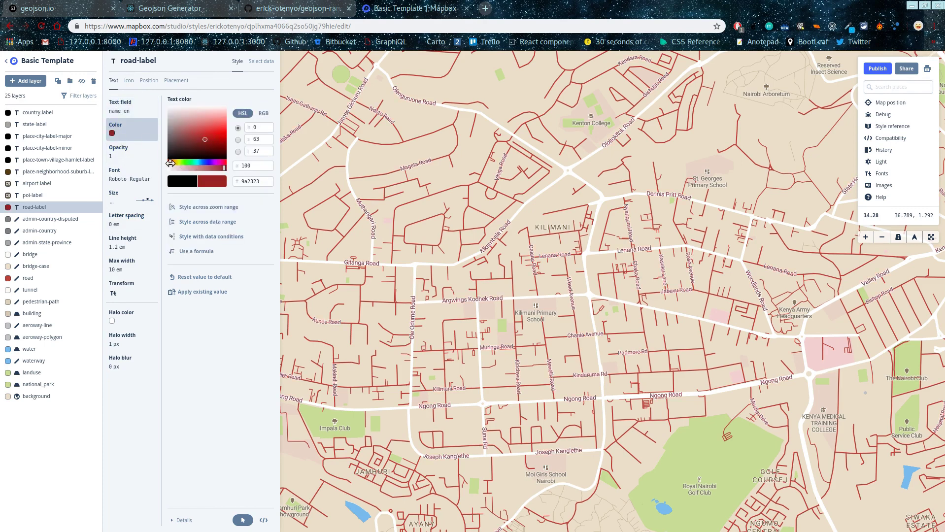
left_click_drag(169, 163, 191, 163)
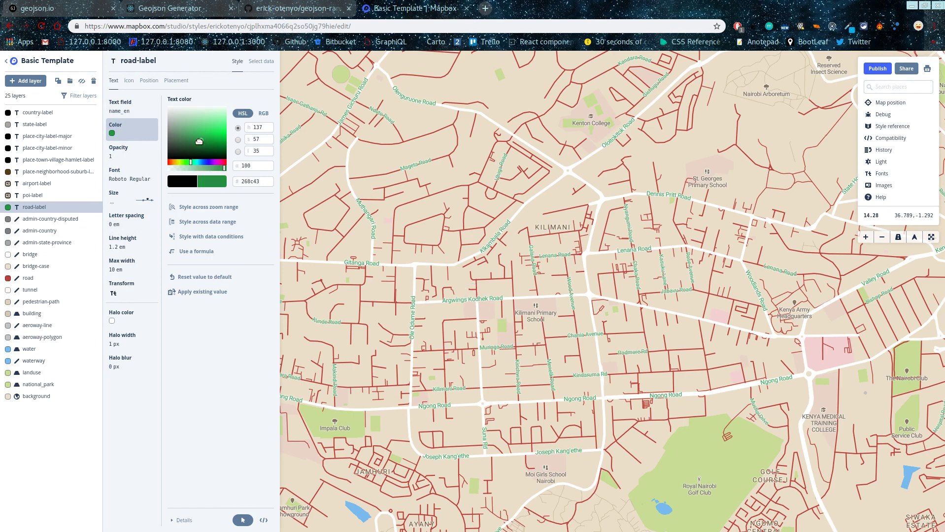
left_click_drag(199, 141, 200, 141)
left_click(129, 175)
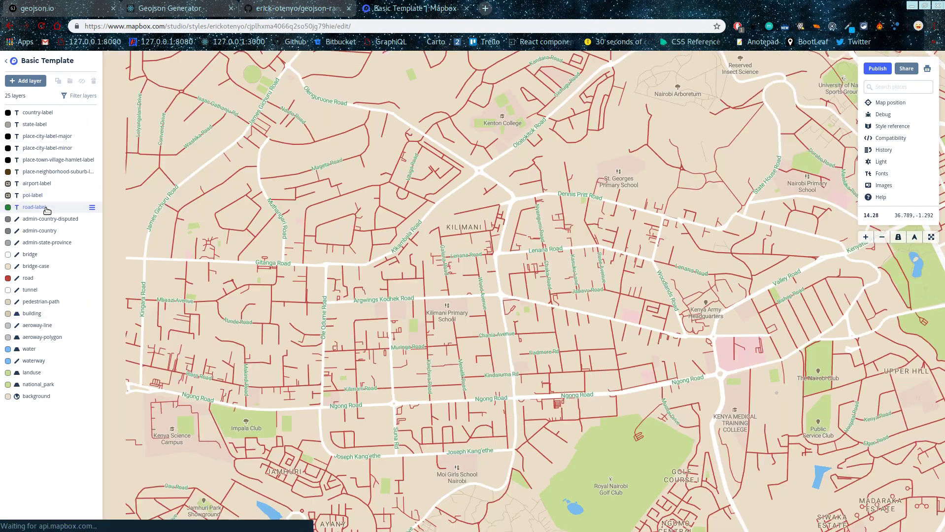
left_click(44, 207)
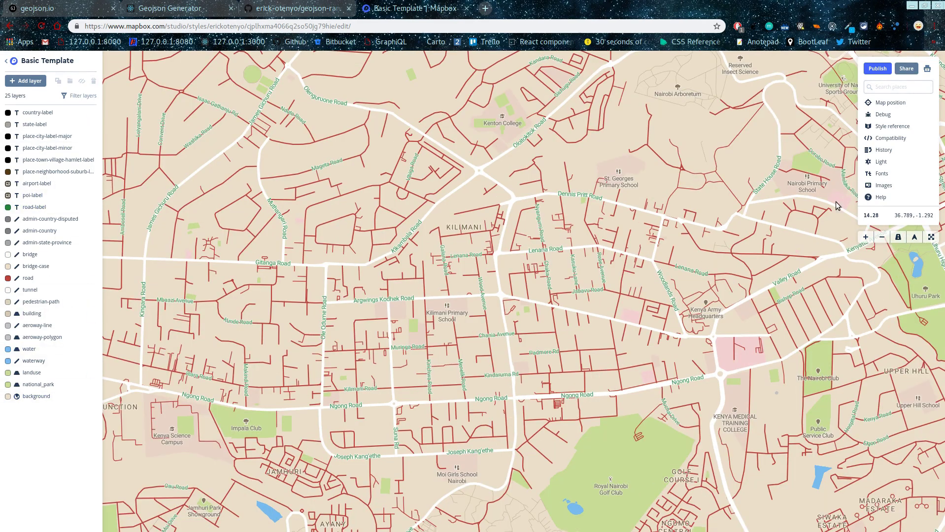
Step: Compare the published and draft versions of the Basic Template style around Kilimani and publish the changes to the existing style
left_click(881, 71)
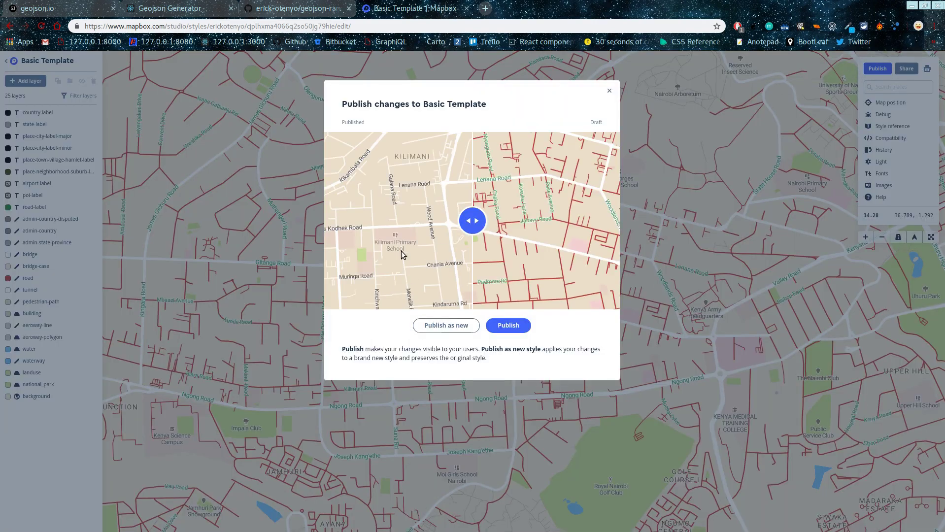
left_click_drag(382, 228, 387, 220)
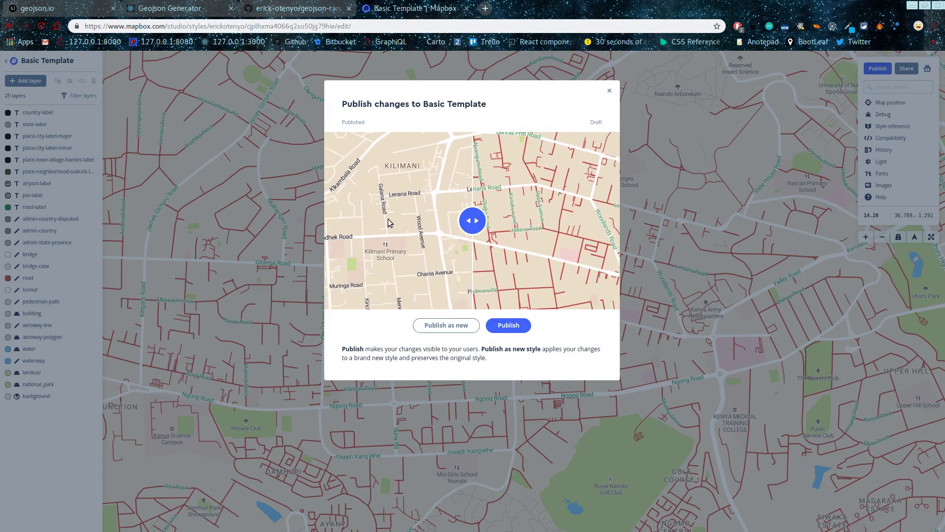
left_click_drag(584, 248, 577, 270)
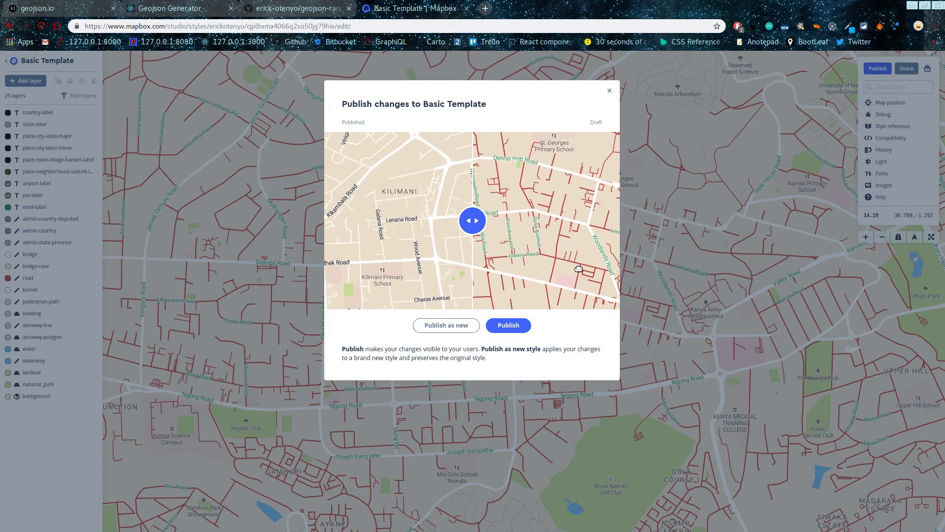
left_click(519, 325)
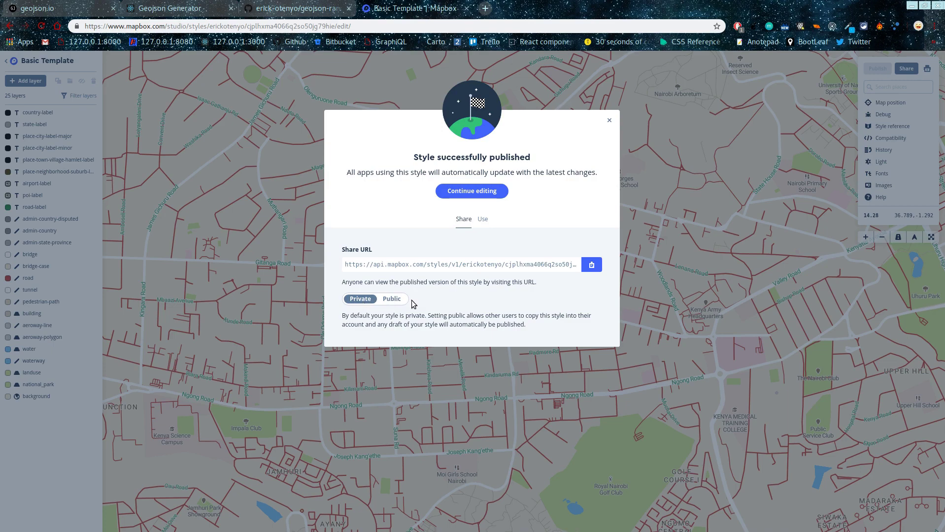
Step: Switch the published style's visibility to Public and back to Private
left_click(391, 299)
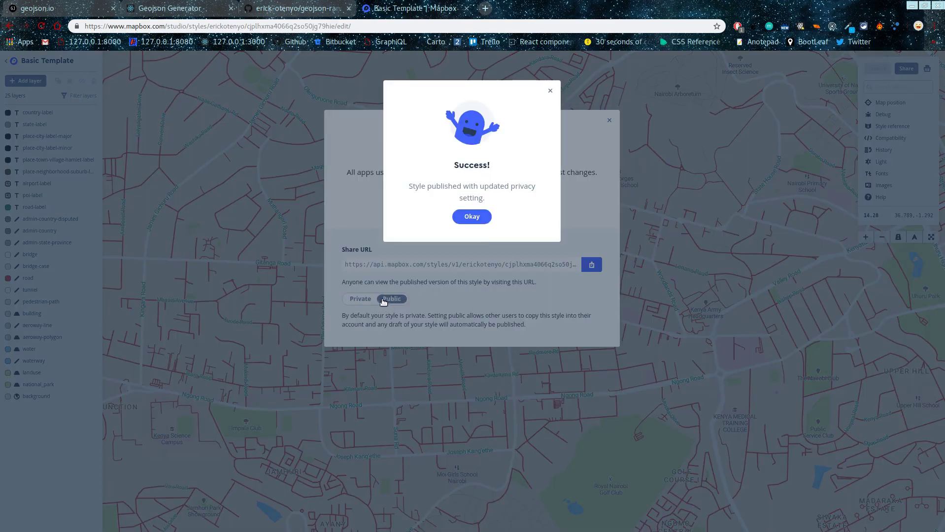
left_click(472, 217)
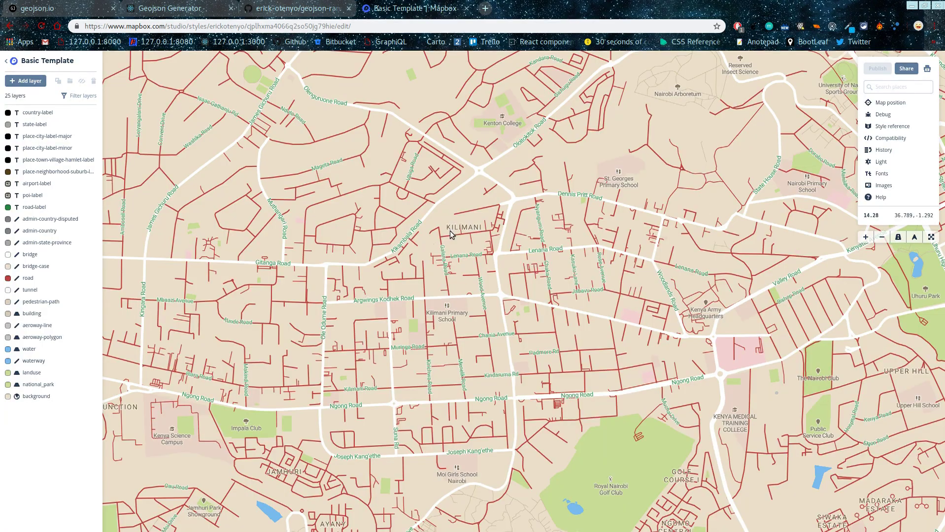
left_click(906, 69)
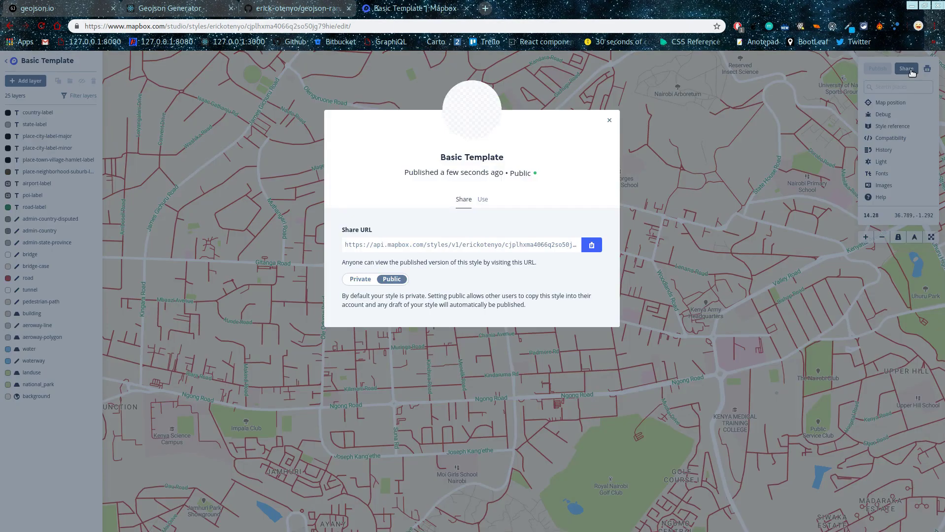
left_click(363, 279)
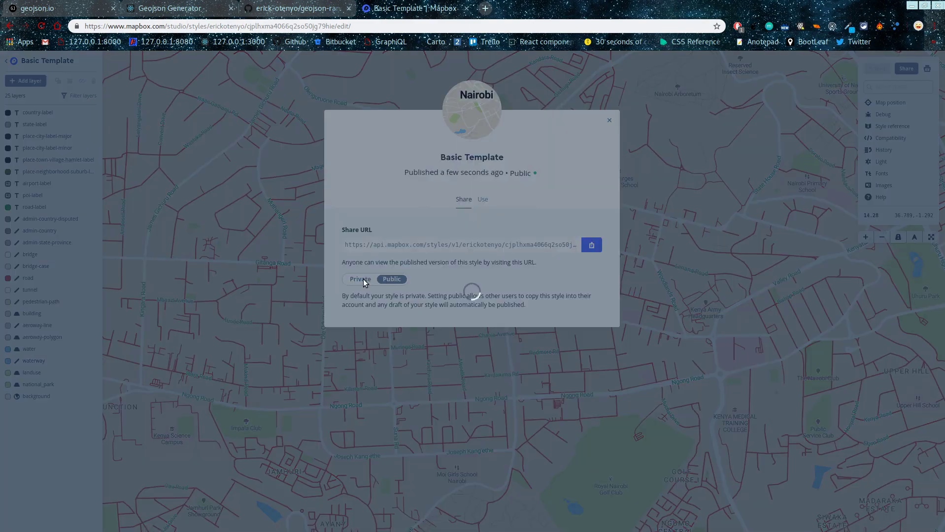
left_click(474, 215)
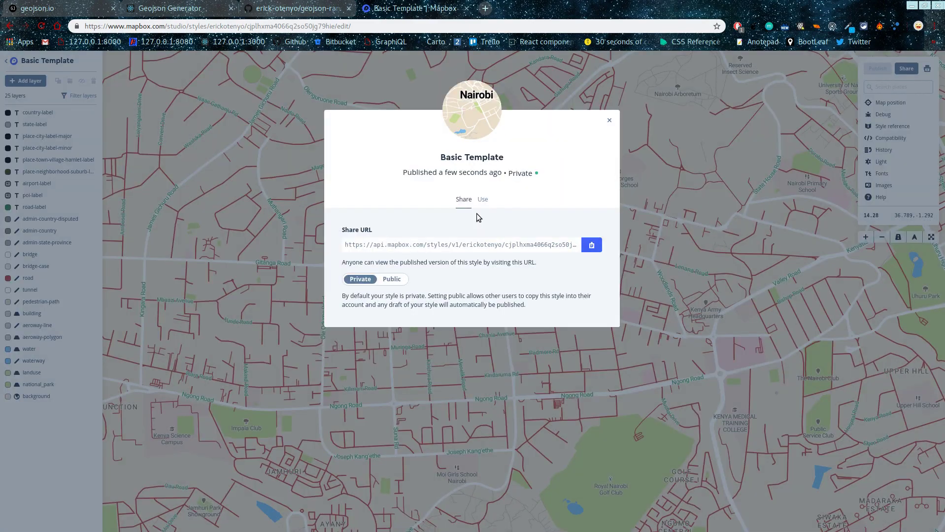
Step: Check the style's web usage example, copy its share URL with the access token, and open that URL in a new browser tab
left_click(482, 201)
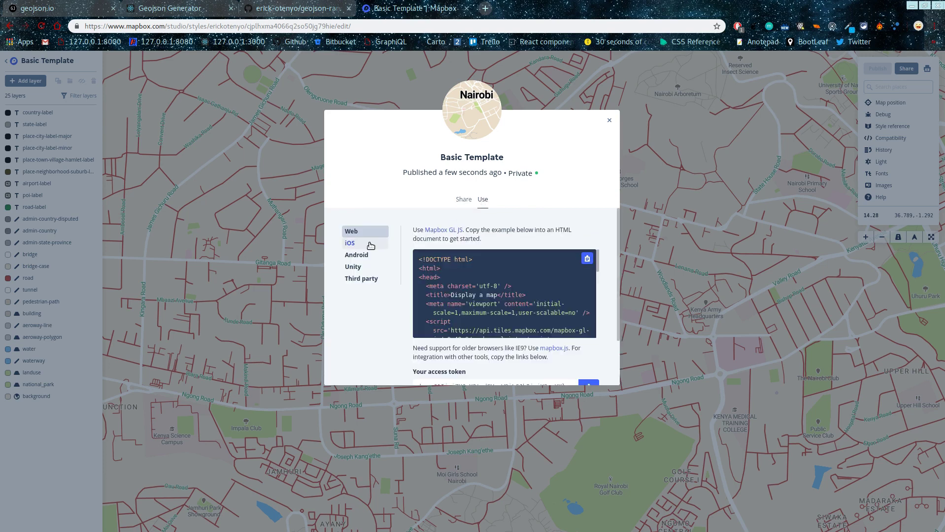
left_click(458, 203)
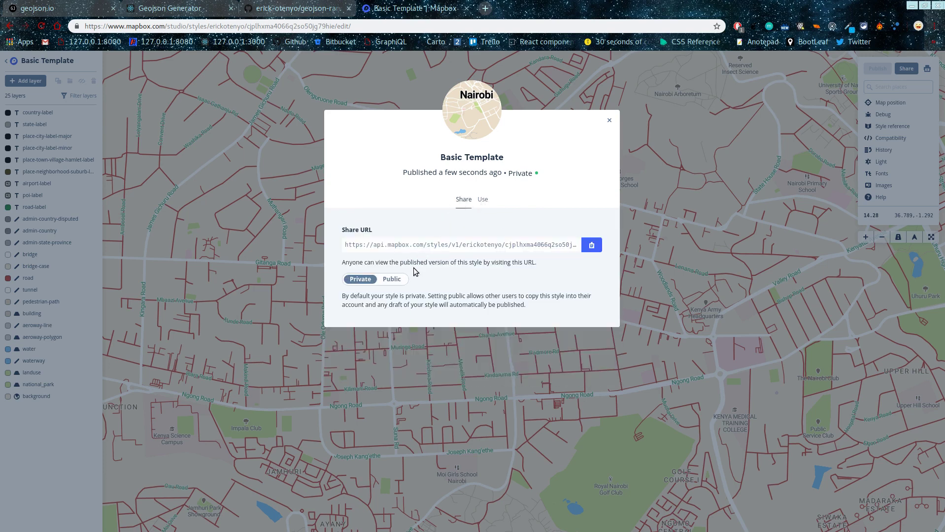
left_click(526, 248)
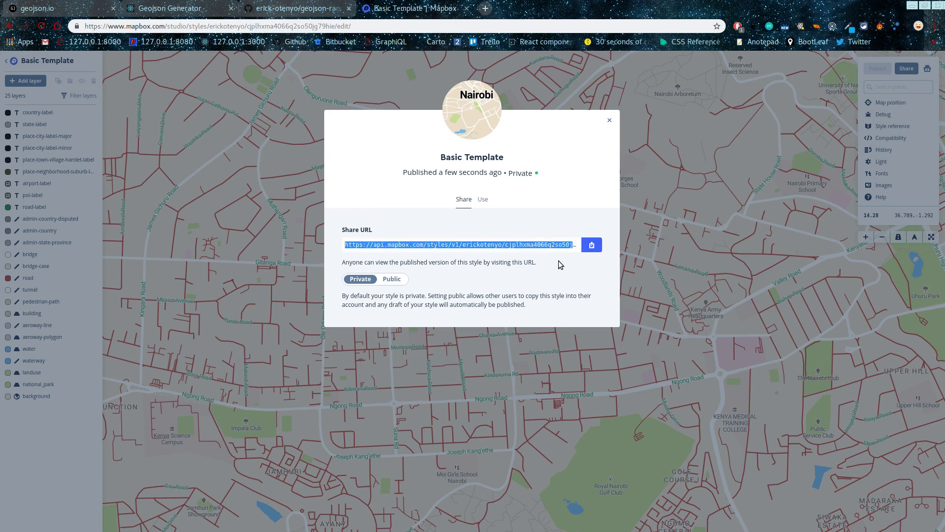
key("ctrl+c")
key("ctrl+t")
key("ctrl+v")
key("Return")
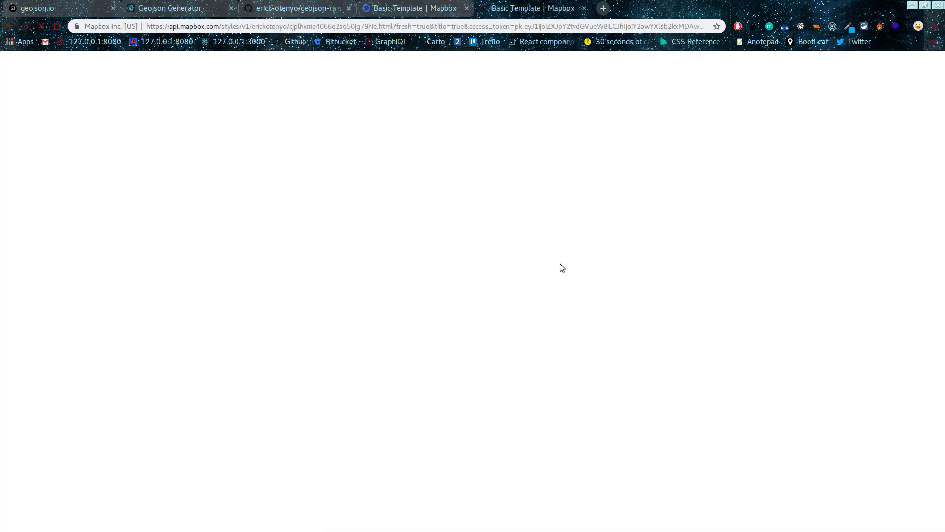